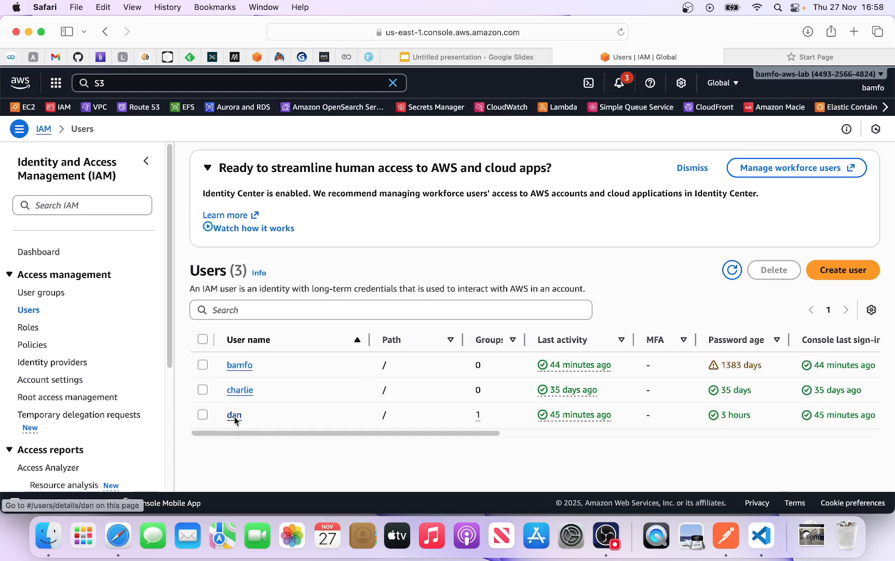
- Open the IAM user's IT-security-team group and view the permissions policies attached to that group
left_click(238, 418)
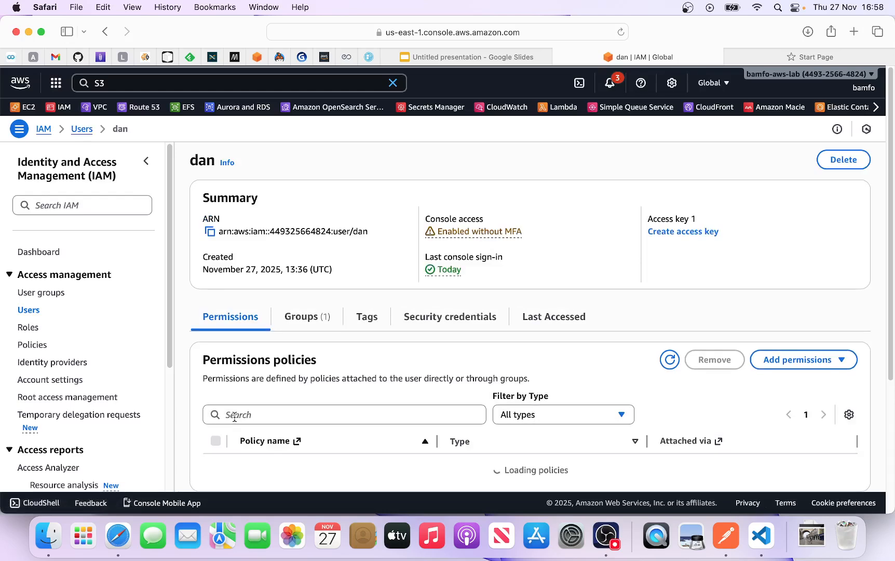
left_click(308, 317)
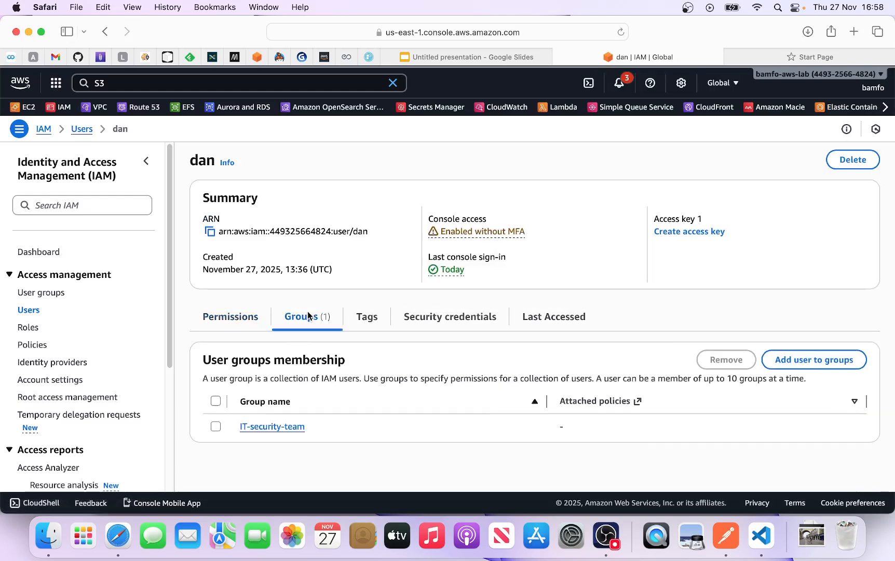
left_click(280, 428)
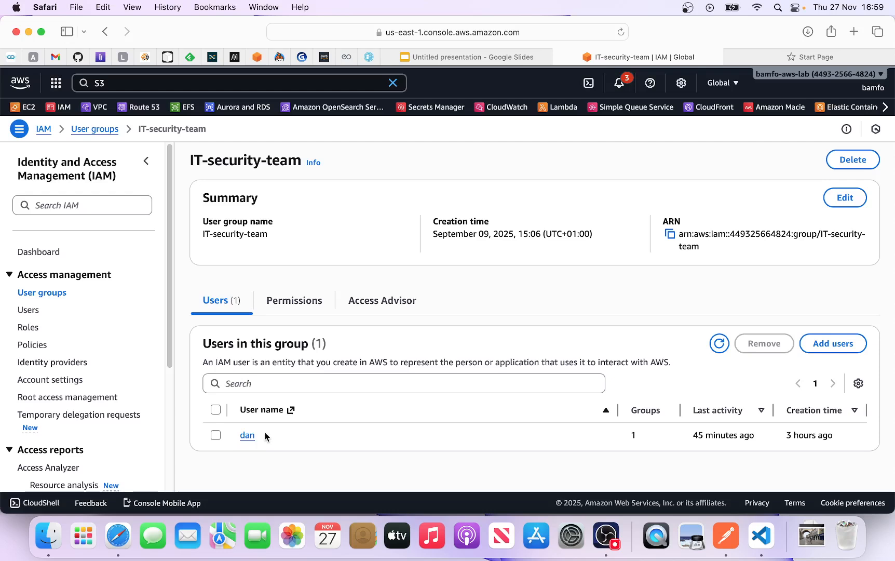
left_click(290, 303)
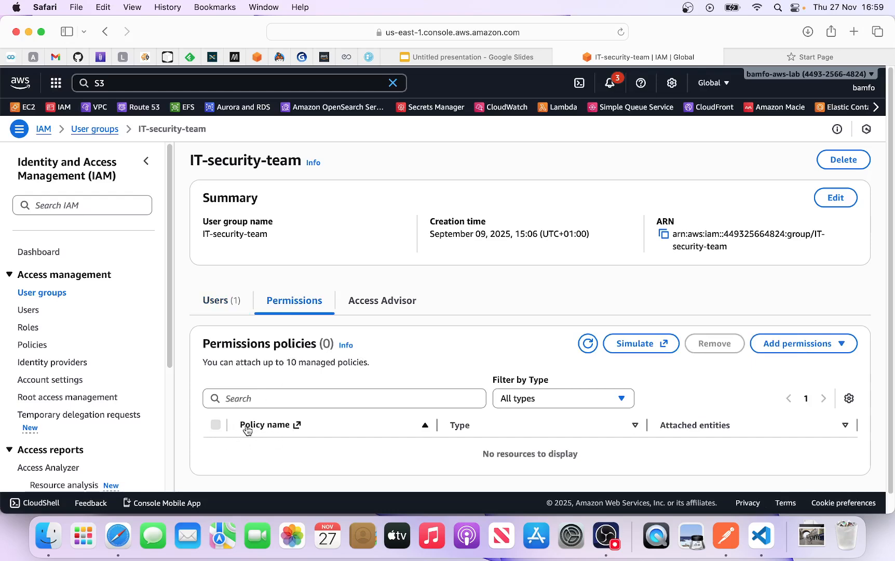
left_click_drag(238, 426, 294, 428)
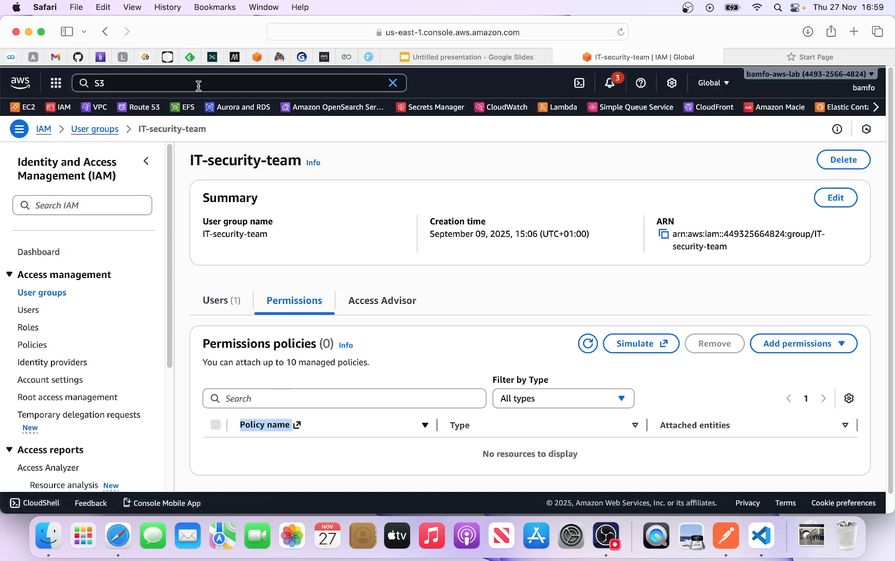
- Open the S3 service in a separate browser tab and switch to it
left_click(120, 85)
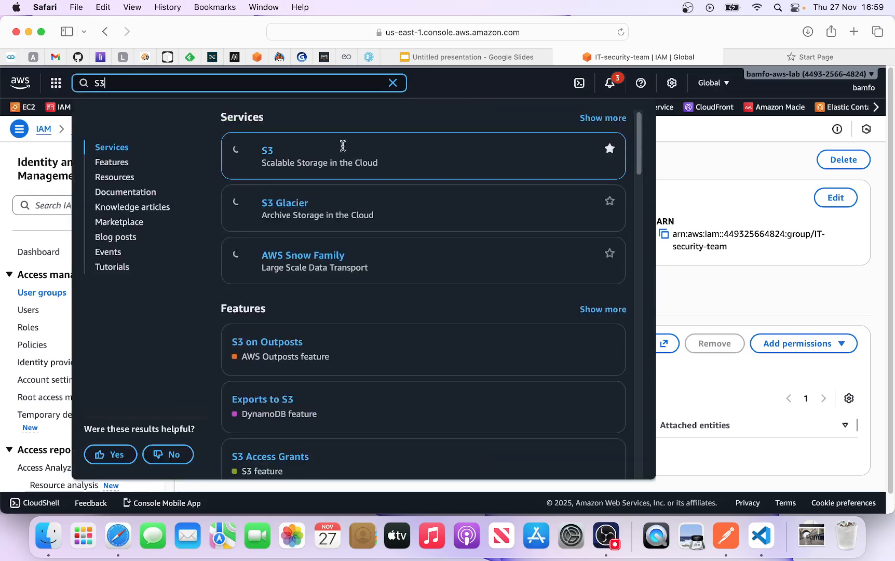
right_click(279, 156)
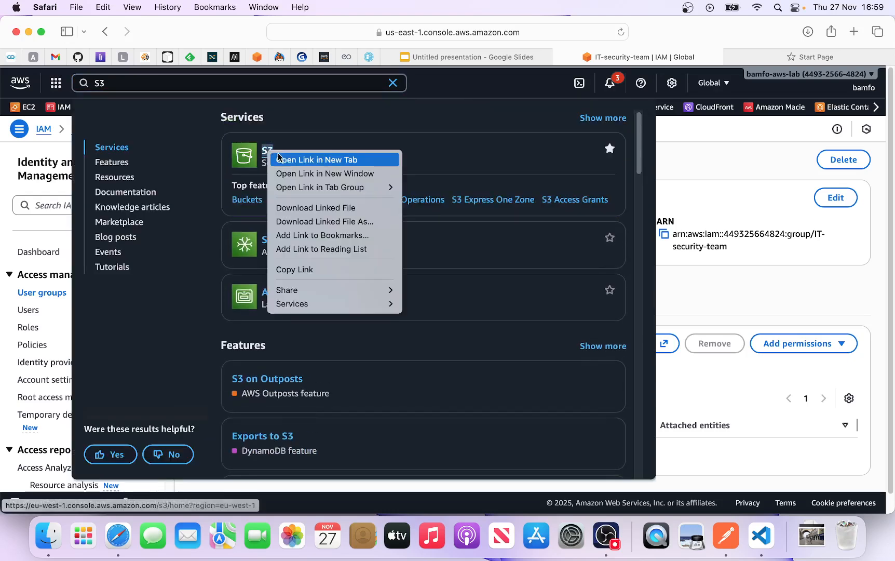
left_click(279, 158)
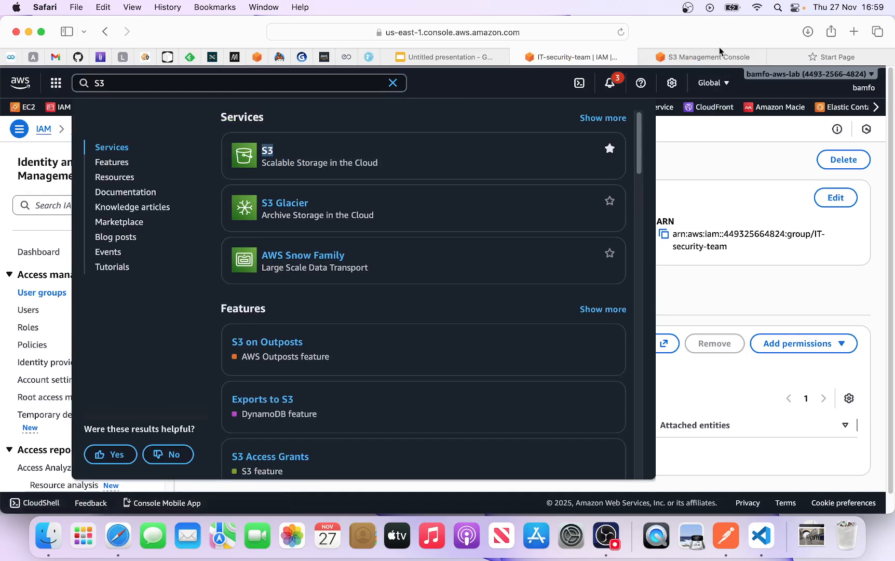
left_click(717, 57)
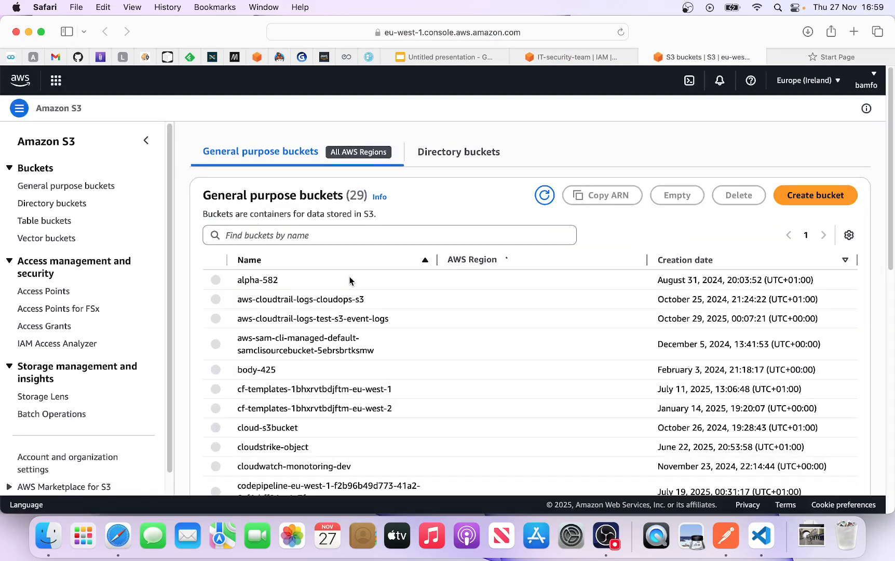
- Open the simplydan-582 bucket and view its properties, including the bucket ARN
scroll(340, 322, "down", 10)
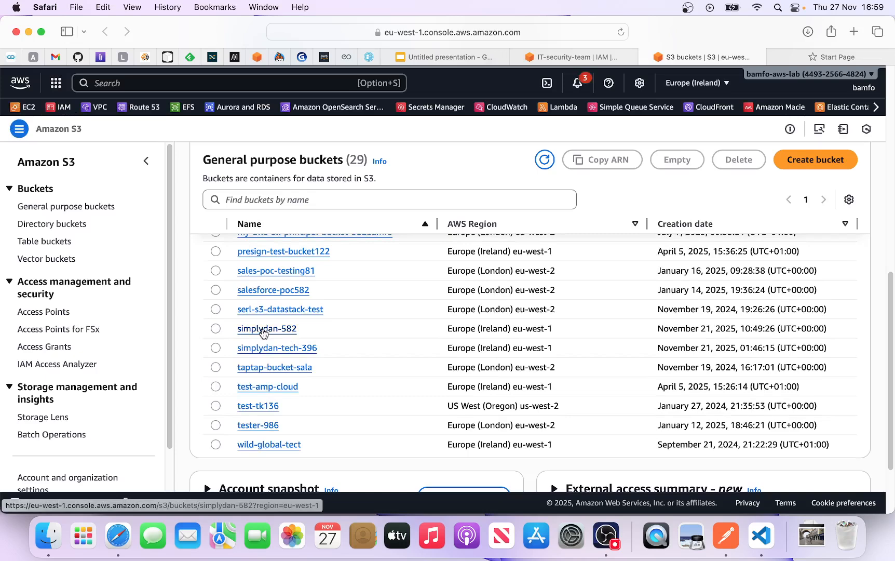
left_click(262, 328)
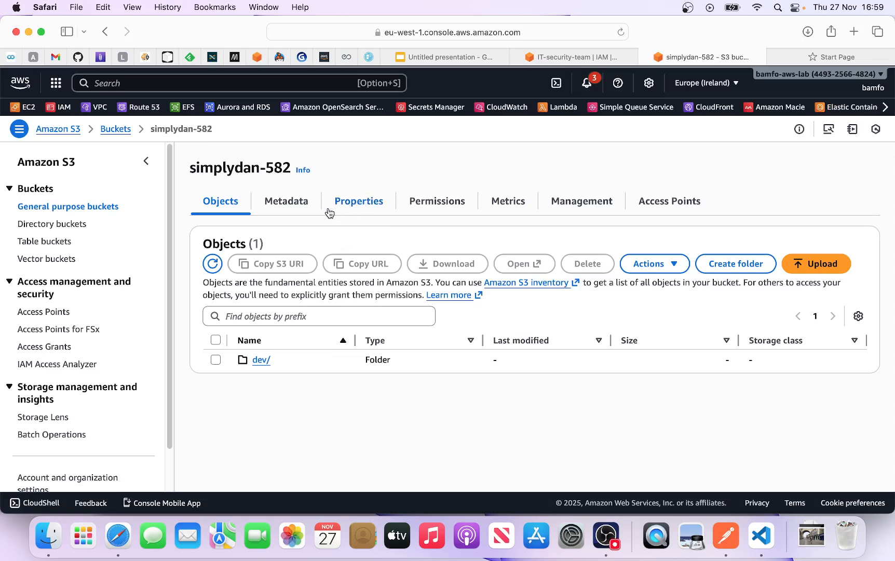
left_click(359, 208)
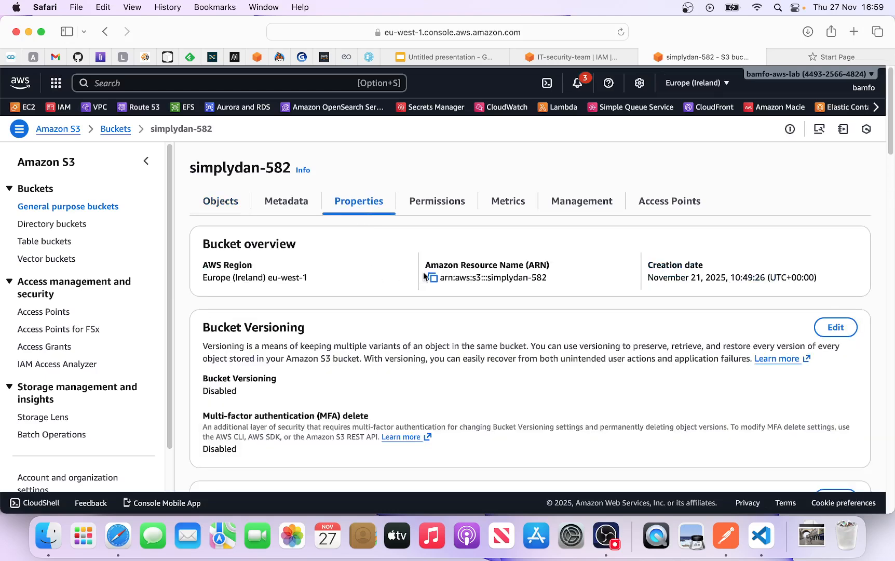
- Return to the IT-security-team group and start creating an inline policy for it in the JSON policy editor
left_click(576, 57)
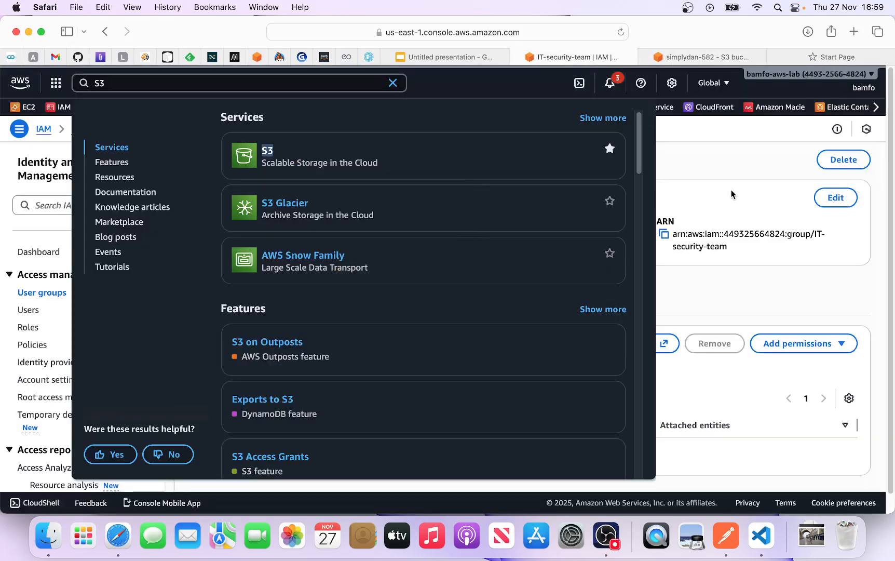
left_click(730, 189)
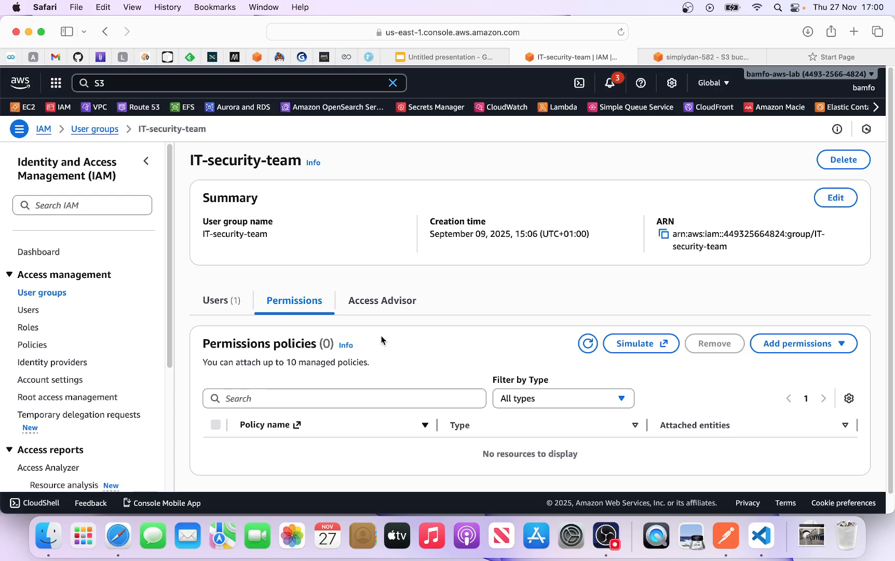
scroll(445, 331, "down", 1)
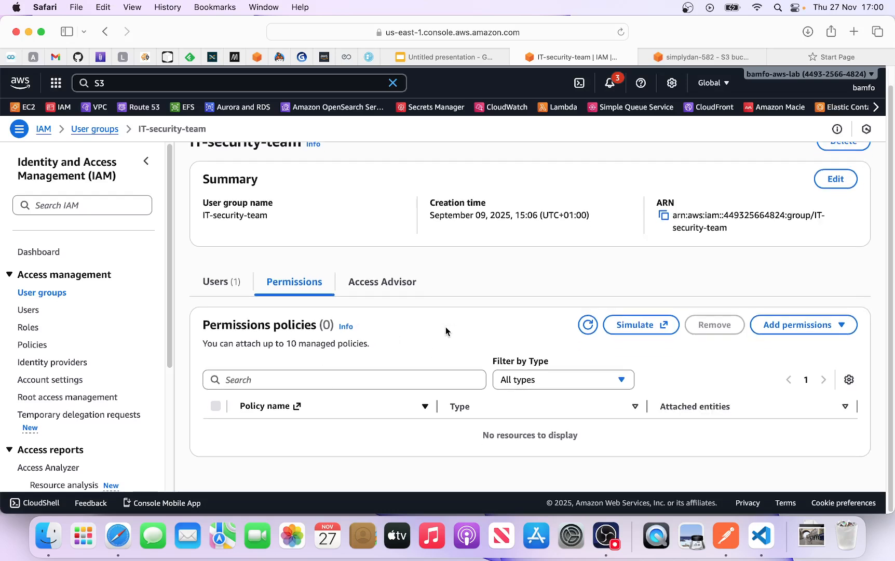
left_click(820, 330)
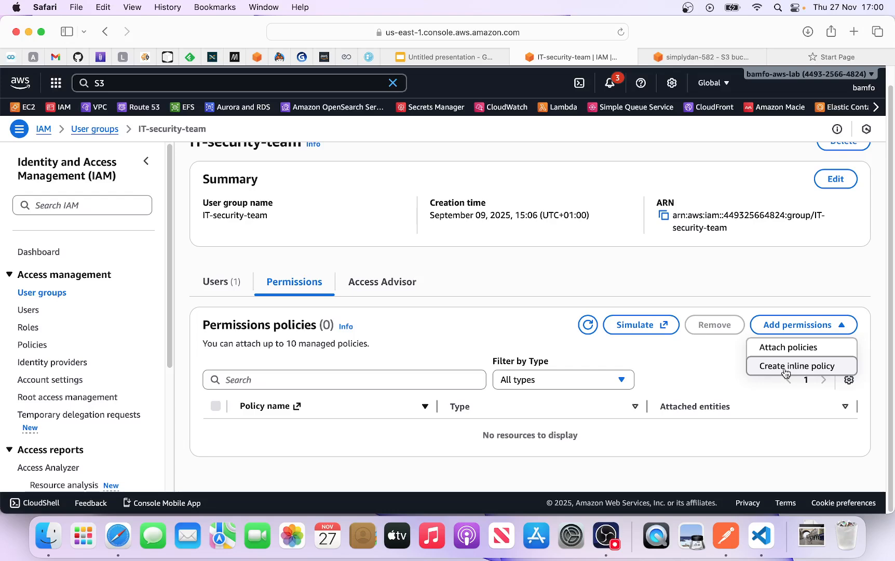
left_click(786, 371)
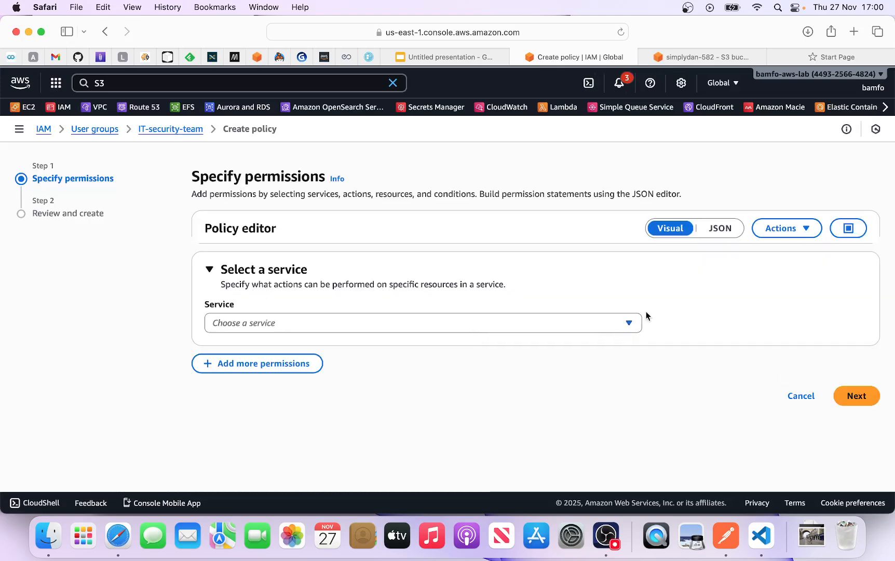
left_click(720, 232)
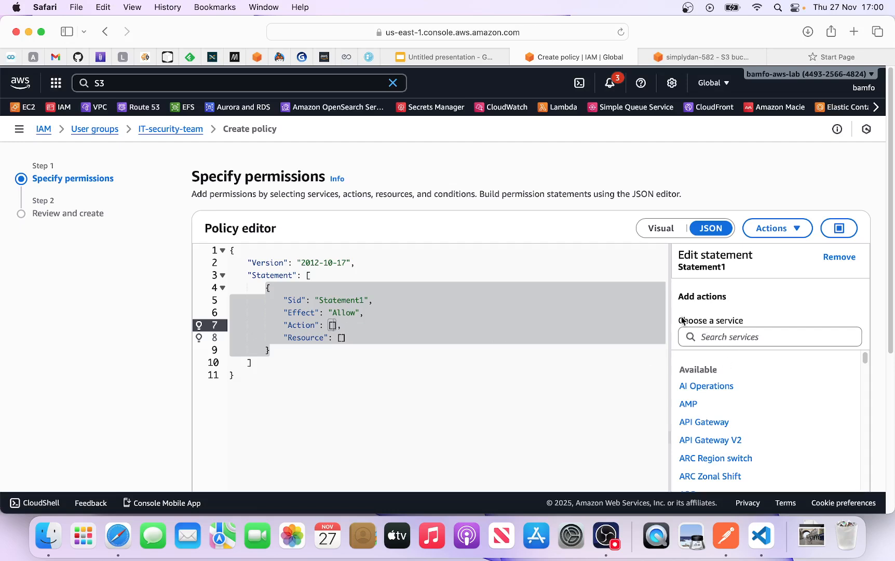
- Search the available services for S3 and choose S3 as the service for Statement1's actions
left_click_drag(678, 320, 749, 318)
left_click(732, 335)
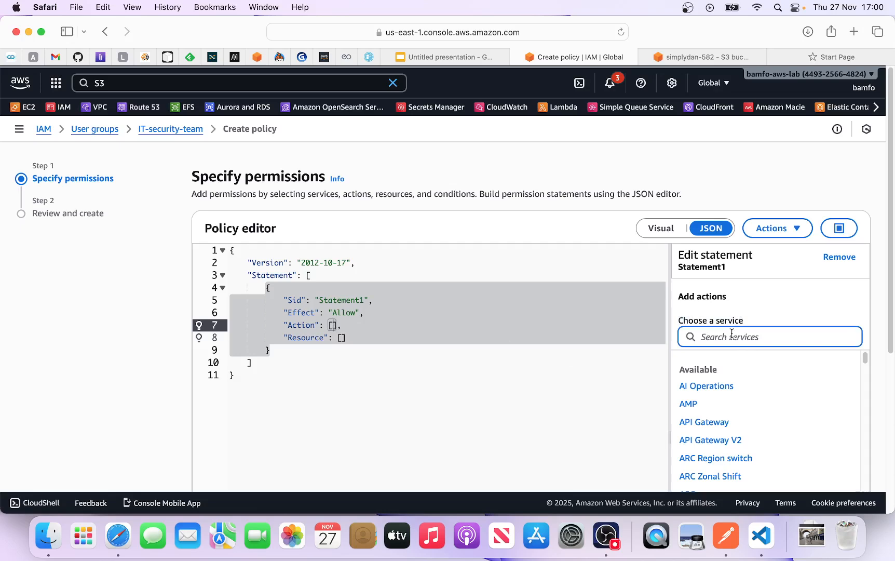
type("S3")
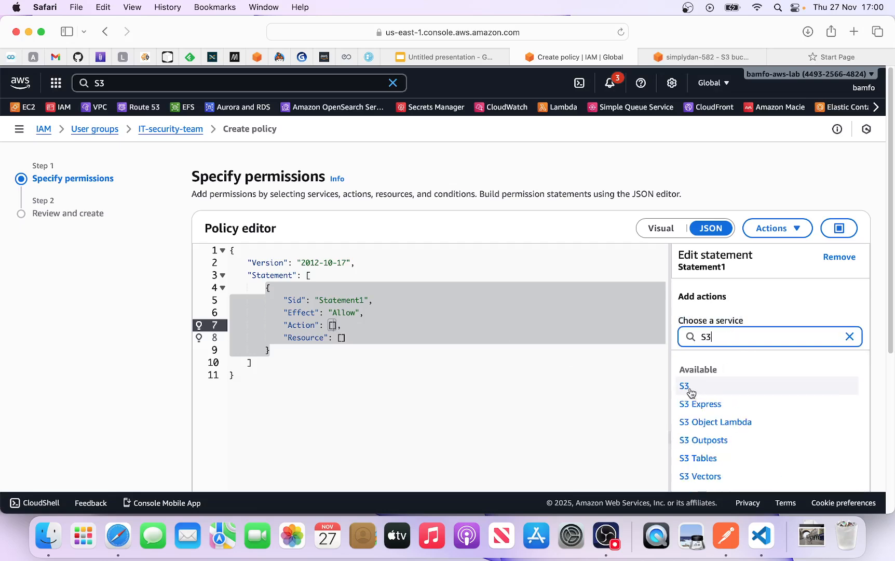
left_click(685, 387)
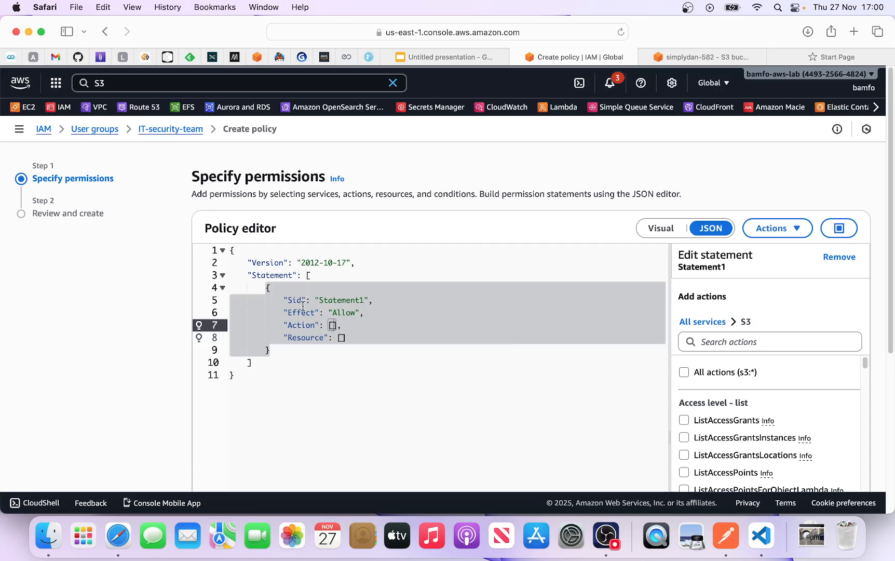
- Look through the S3 list-level actions and read the description of ListAllMyBuckets
scroll(746, 312, "down", 2)
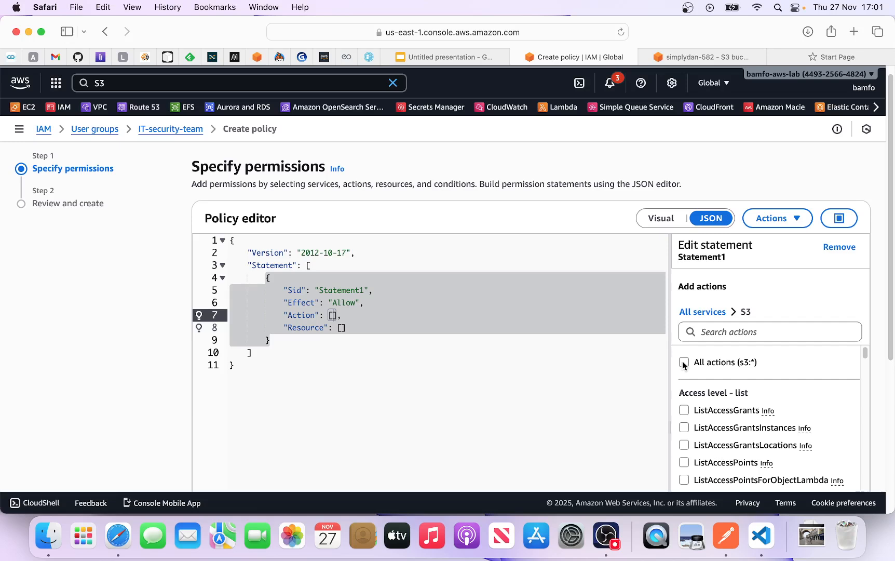
scroll(754, 318, "down", 3)
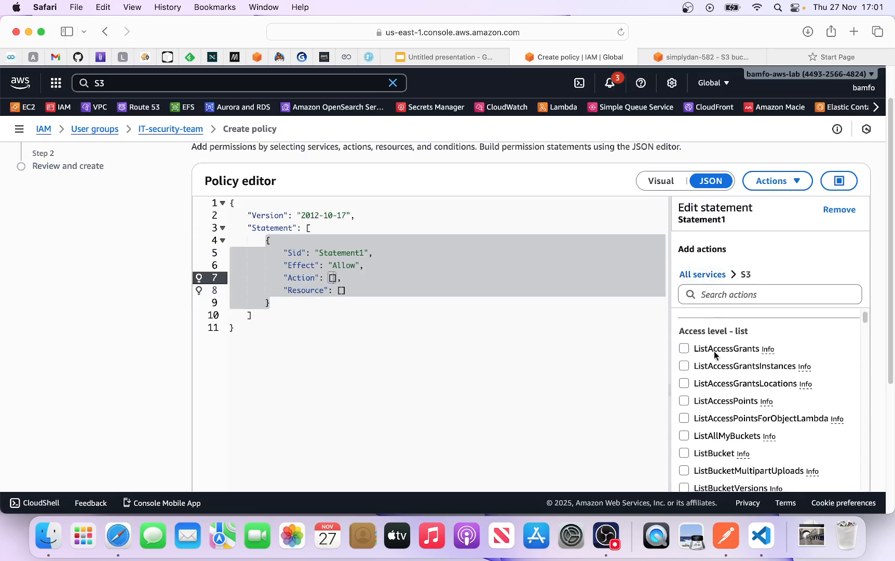
scroll(741, 348, "up", 1)
scroll(744, 364, "down", 1)
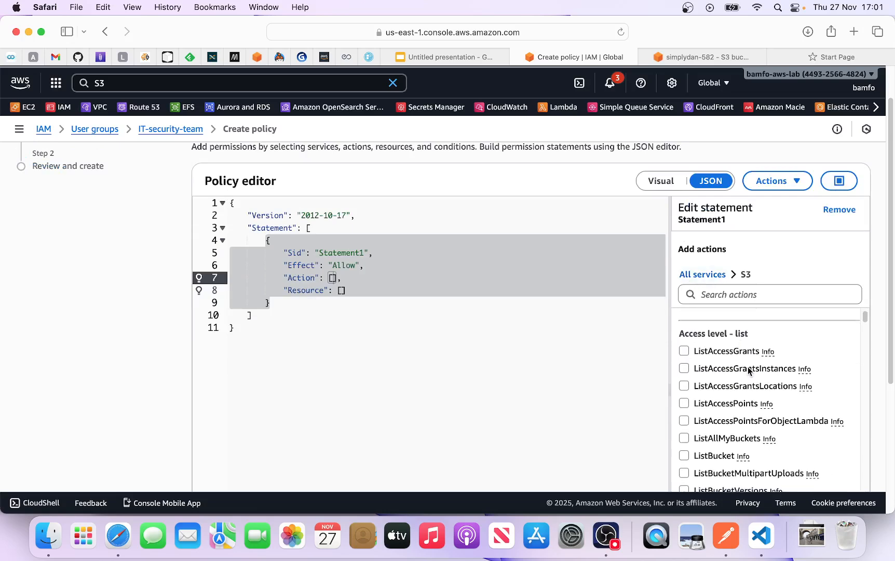
scroll(748, 383, "down", 3)
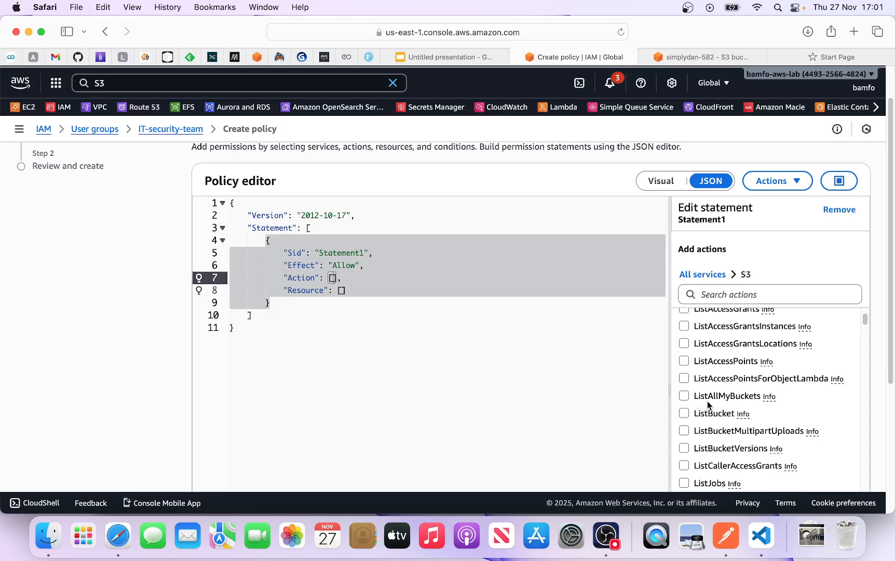
left_click(770, 398)
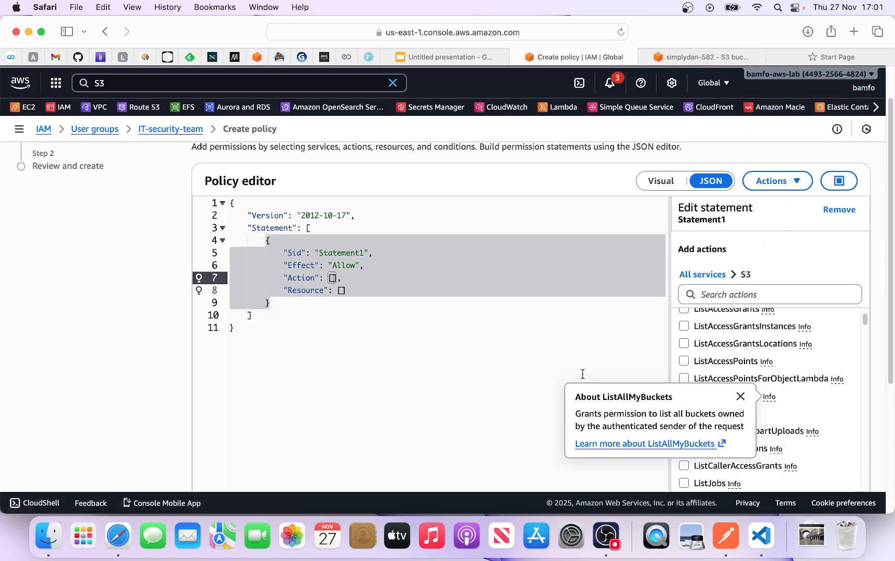
left_click(587, 347)
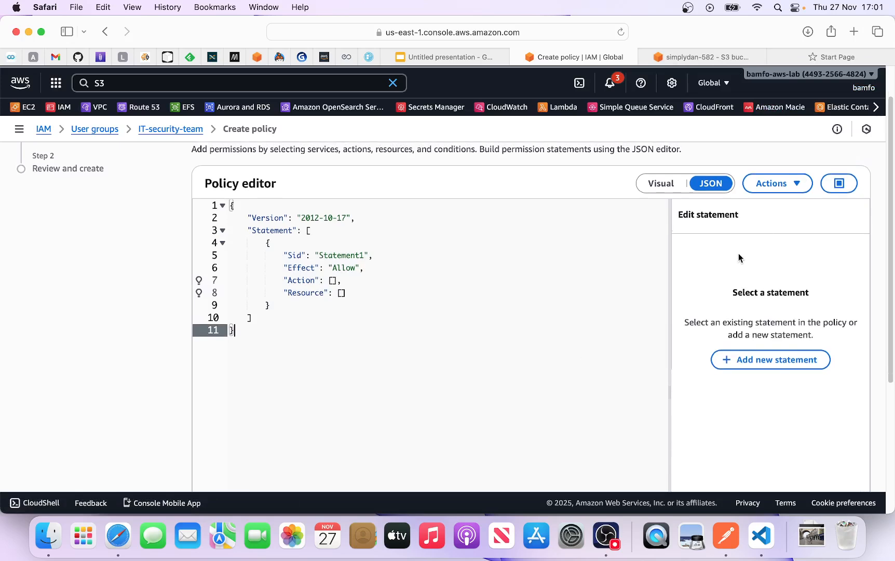
- Select Statement1 in the policy again, choose the S3 service, and add the ListAllMyBuckets action
scroll(738, 257, "up", 2)
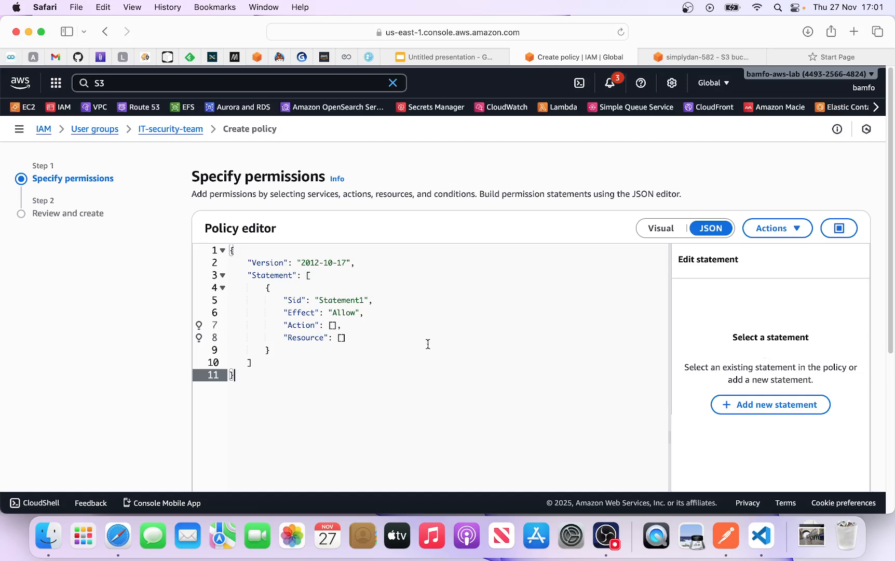
left_click(333, 358)
left_click(279, 292)
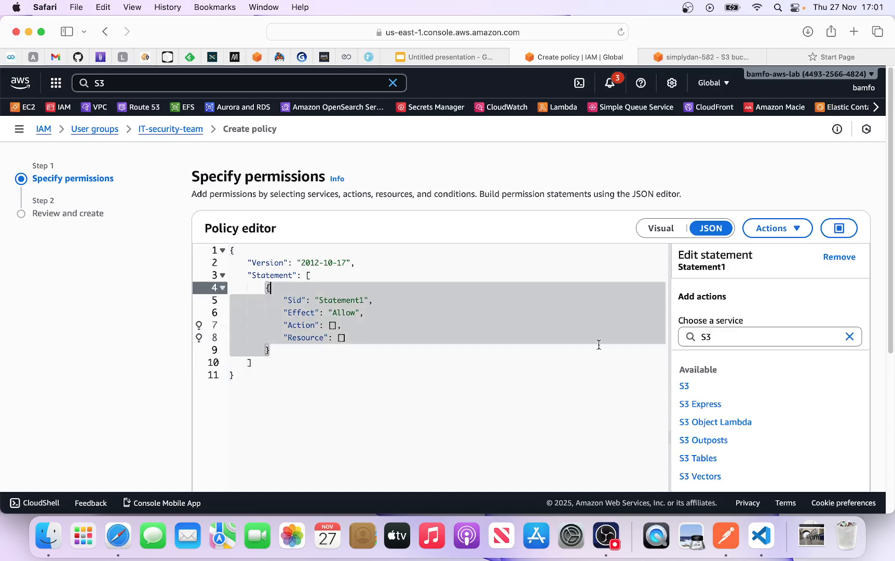
left_click(695, 381)
scroll(737, 405, "down", 3)
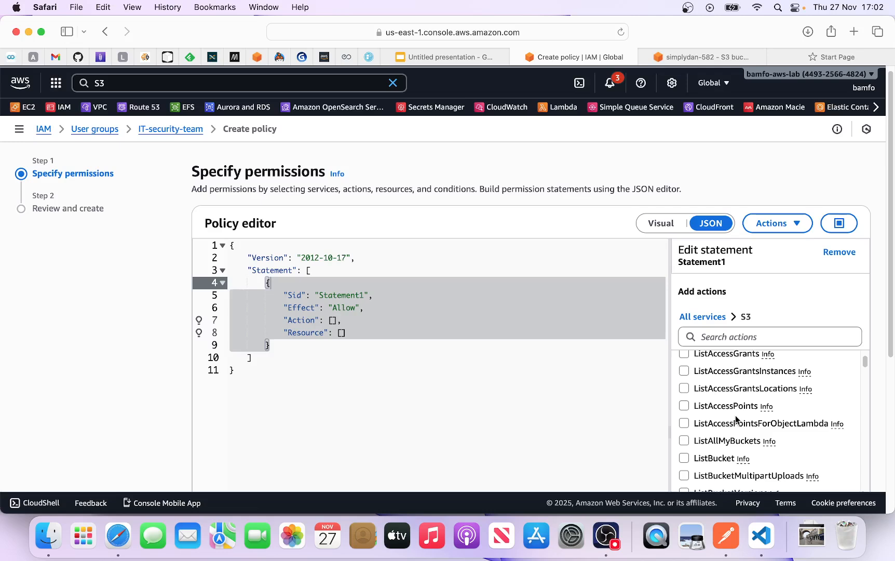
left_click(685, 441)
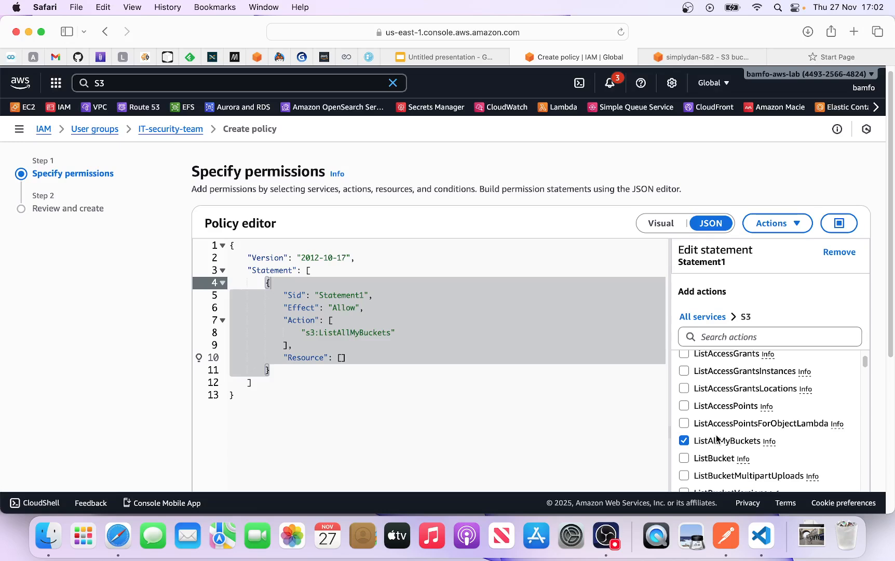
- Add the S3 ListBucket action to Statement1
scroll(721, 437, "down", 1)
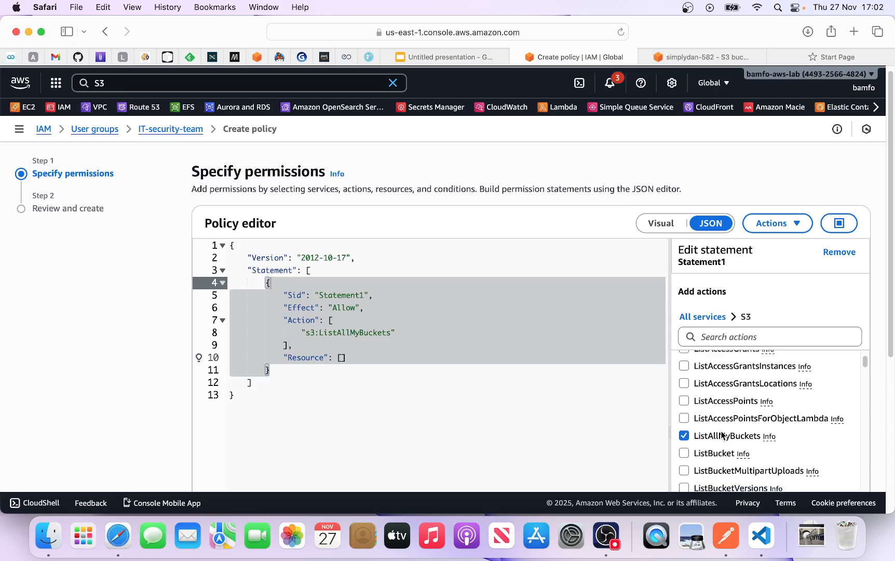
left_click(684, 453)
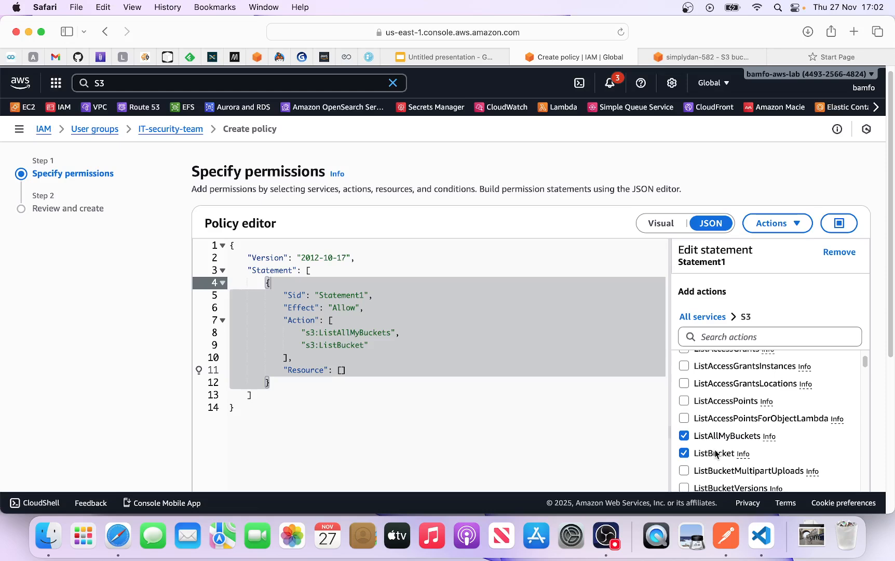
left_click_drag(693, 454, 752, 448)
scroll(752, 449, "down", 1)
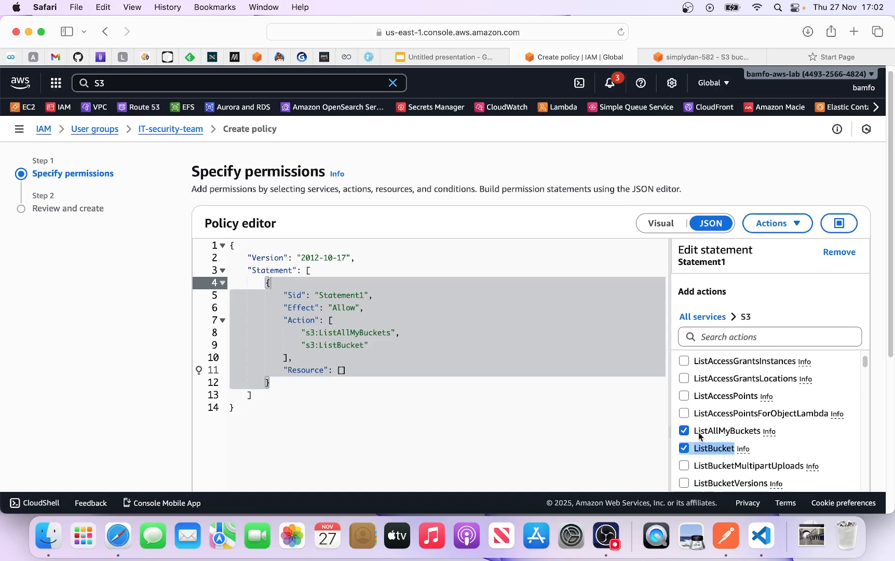
scroll(776, 449, "down", 1)
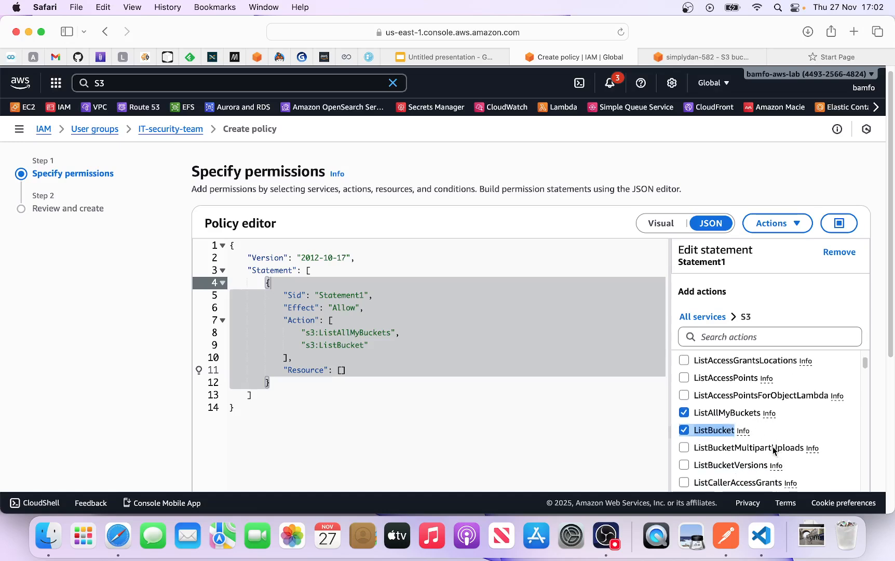
- Add the S3 GetObject read action to Statement1
scroll(774, 450, "down", 10)
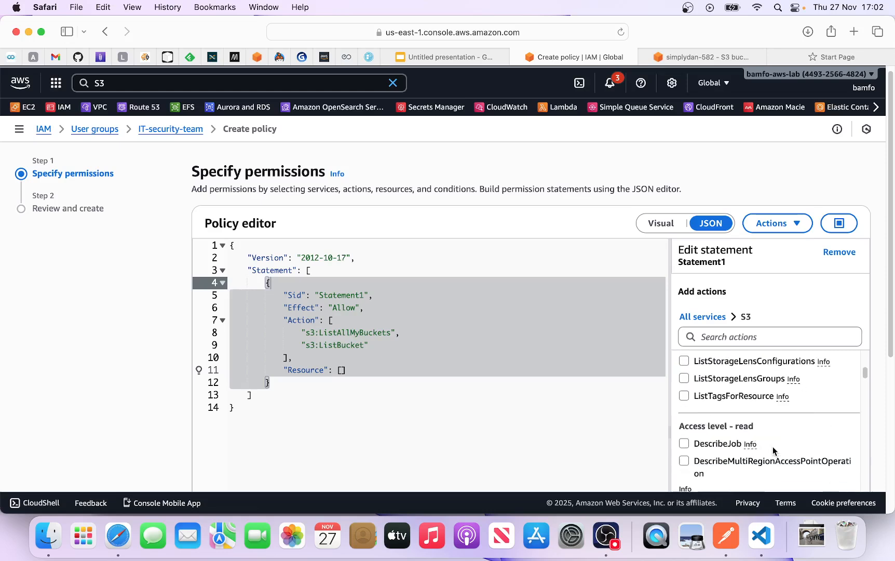
scroll(772, 450, "down", 5)
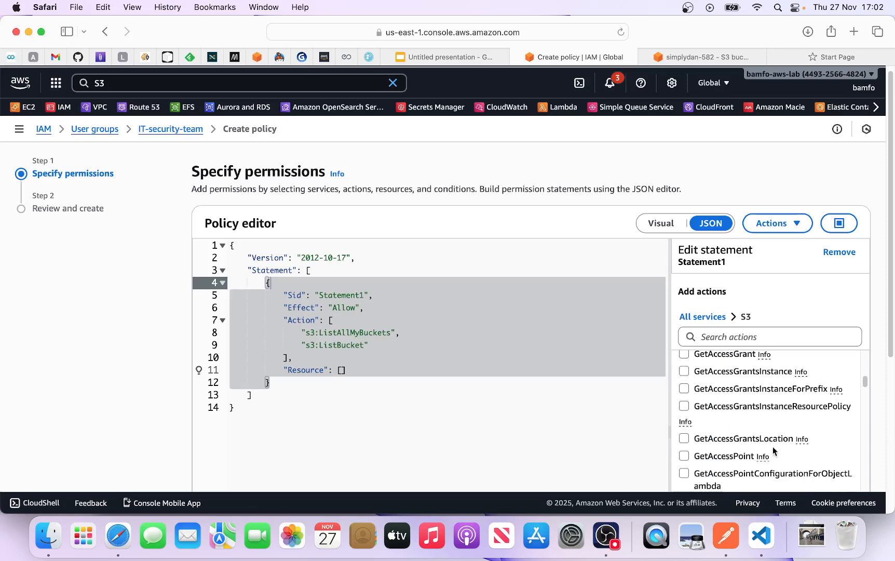
scroll(772, 447, "down", 2)
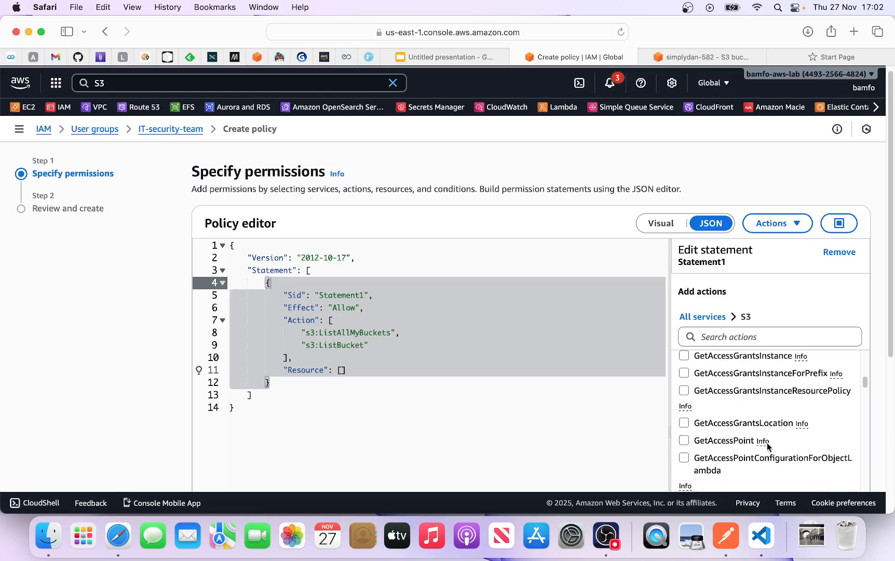
scroll(769, 449, "down", 5)
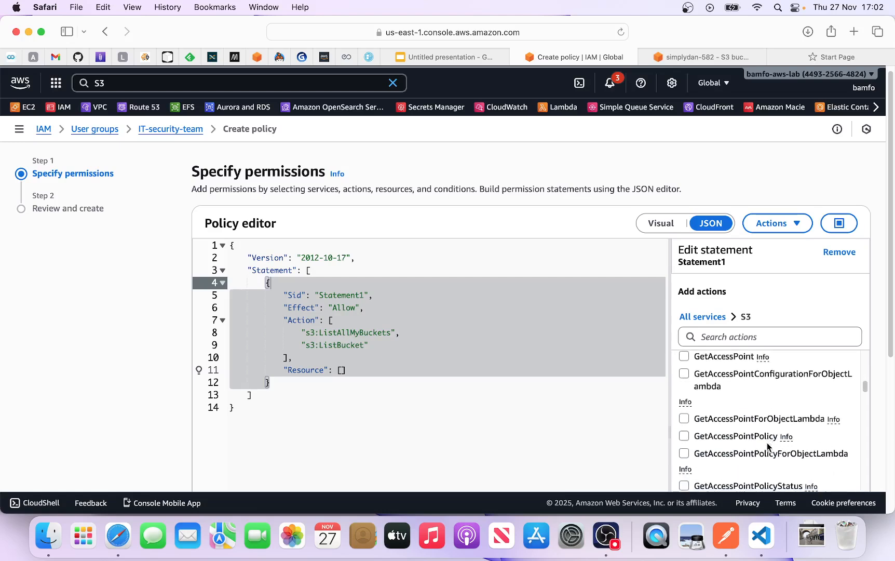
scroll(768, 446, "down", 6)
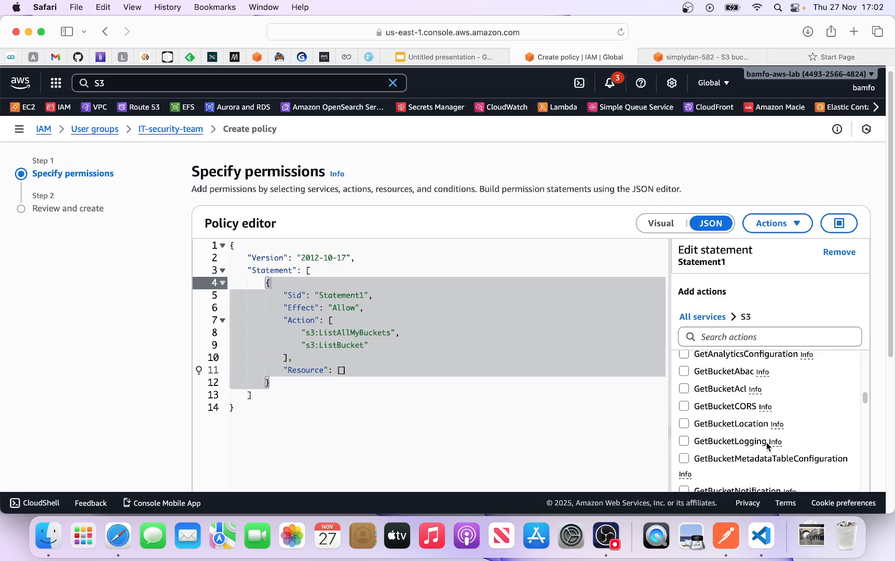
scroll(768, 445, "down", 8)
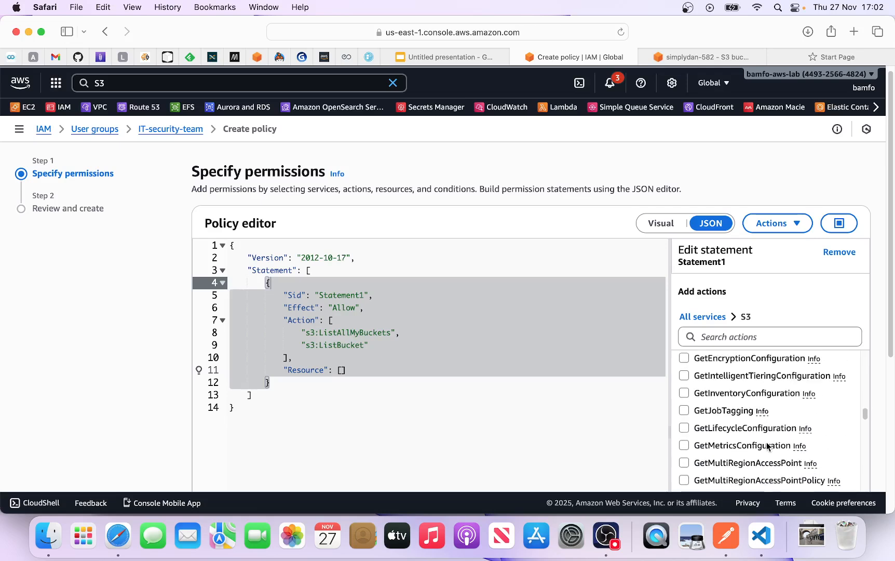
scroll(767, 445, "down", 1)
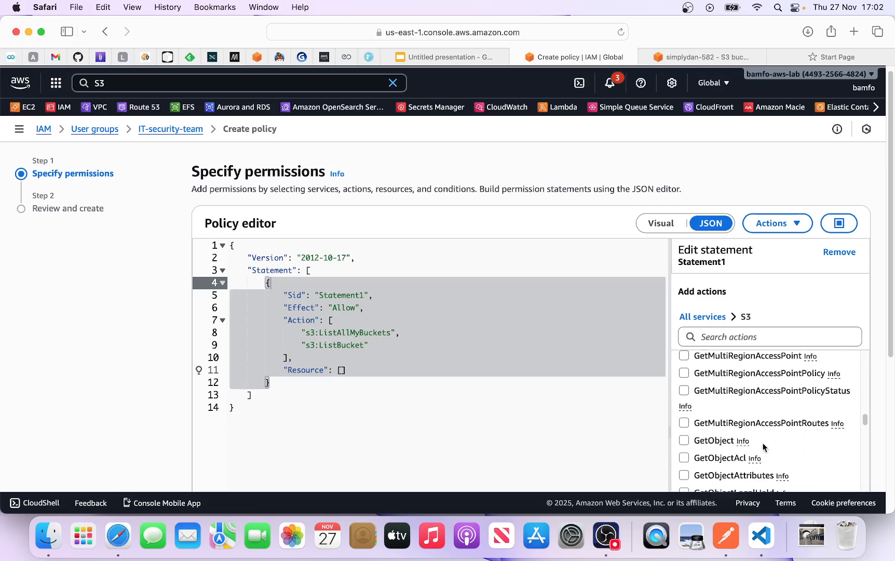
left_click(684, 441)
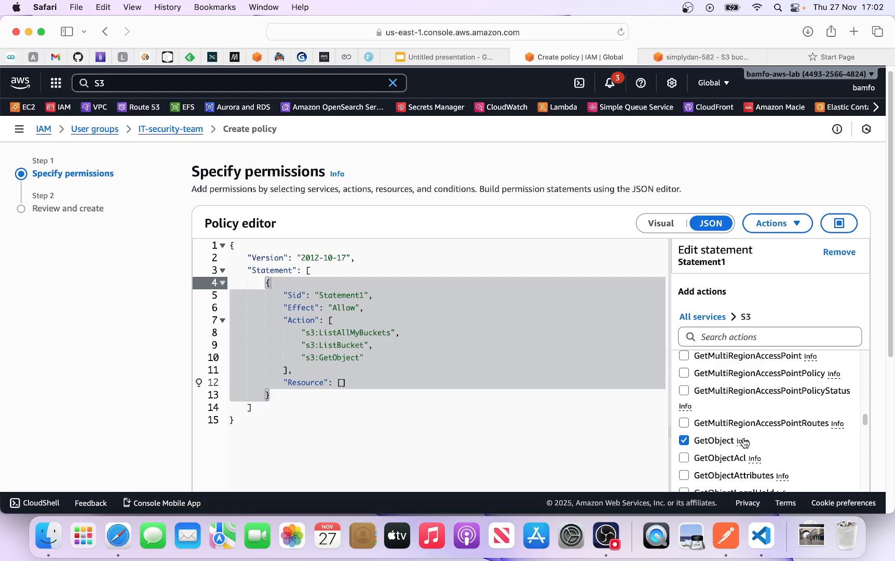
- Add the S3 PutObject write action to Statement1
scroll(817, 447, "down", 10)
scroll(773, 446, "down", 15)
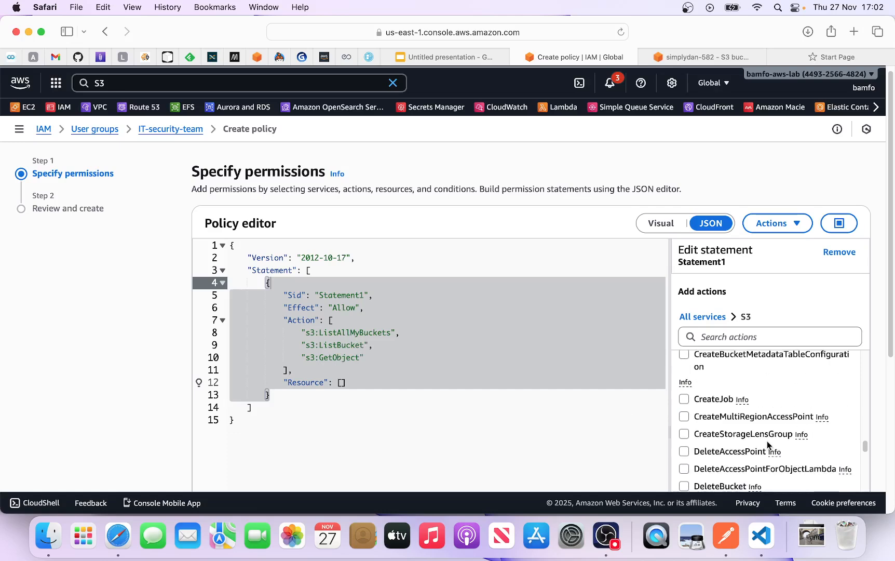
scroll(767, 445, "down", 2)
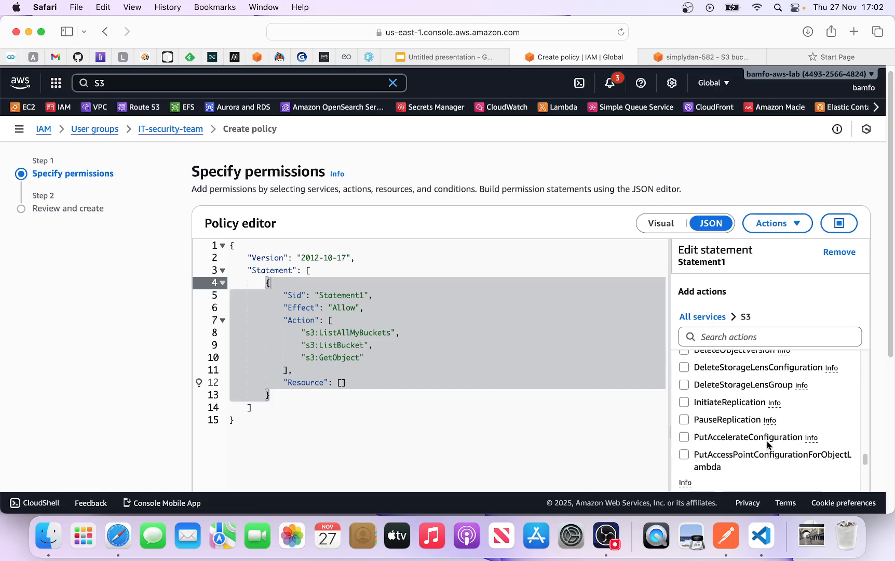
scroll(753, 443, "down", 10)
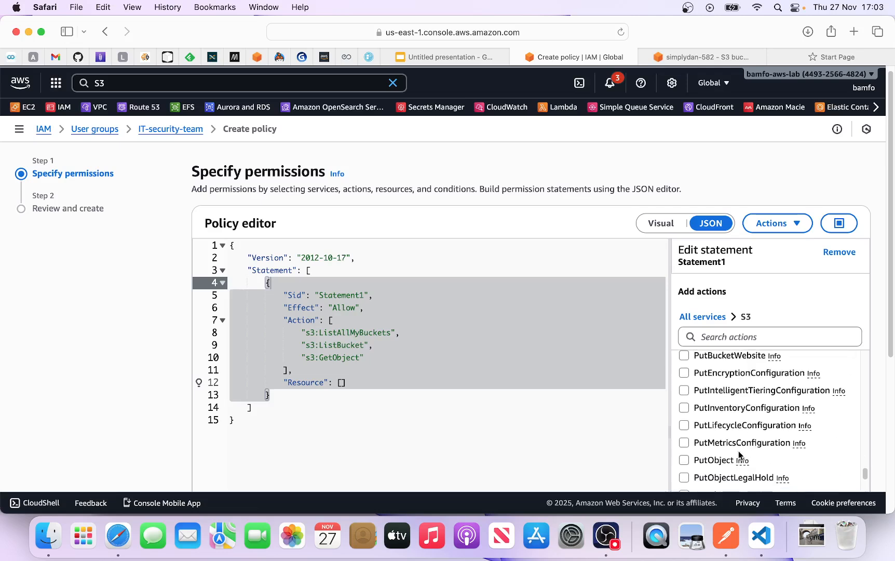
left_click(684, 461)
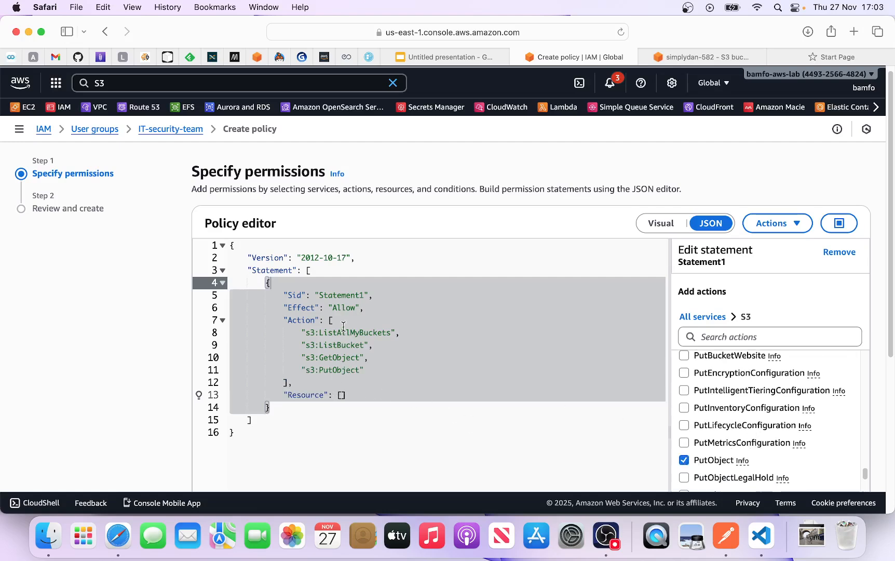
- Start adding an S3 resource to Statement1 and choose bucket as its resource type
scroll(798, 393, "down", 10)
scroll(798, 393, "down", 15)
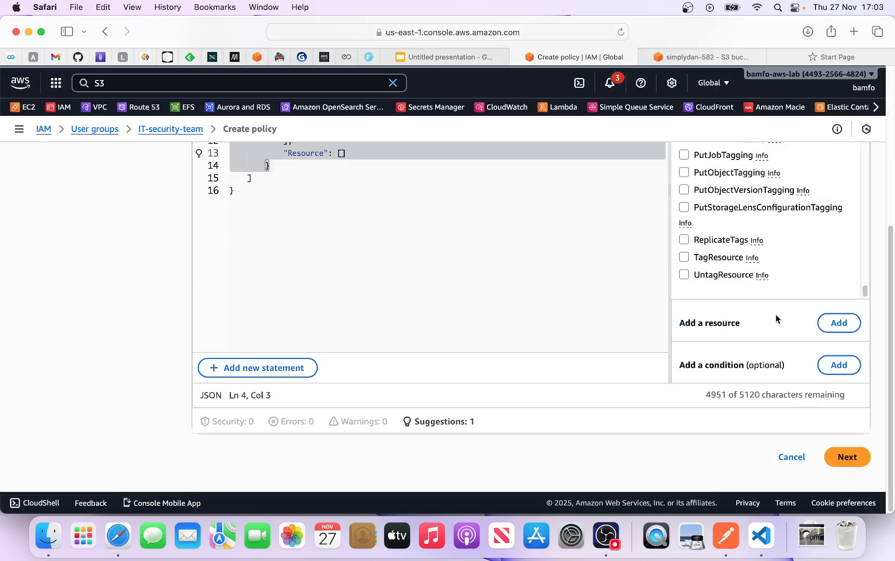
left_click(838, 323)
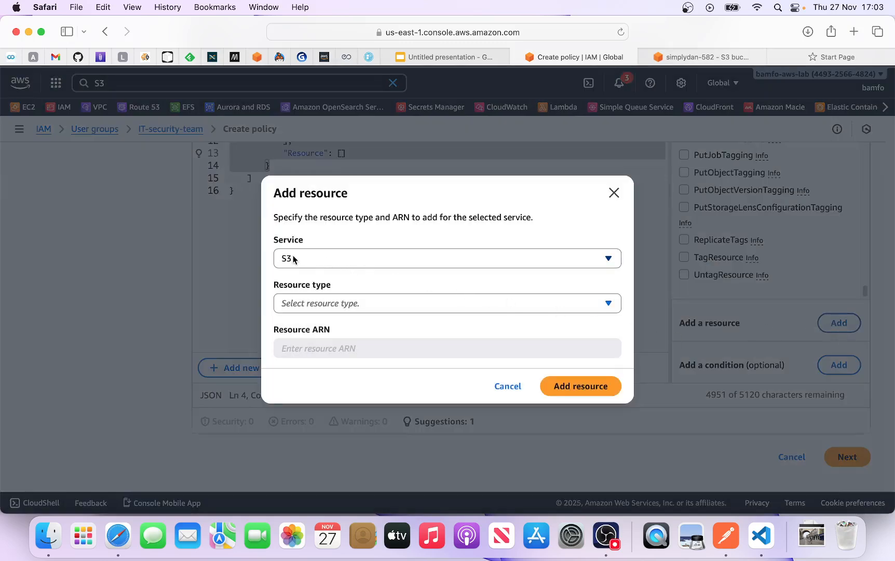
left_click(329, 303)
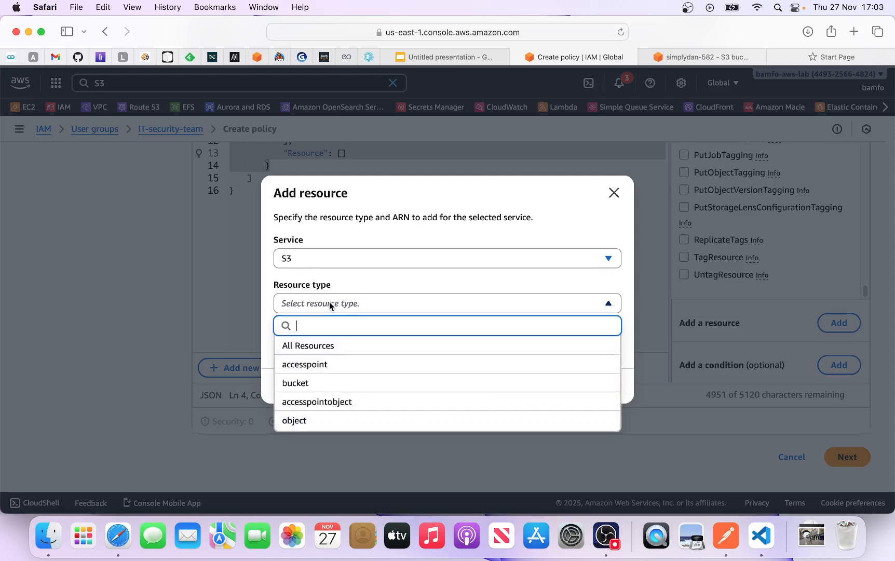
left_click(313, 383)
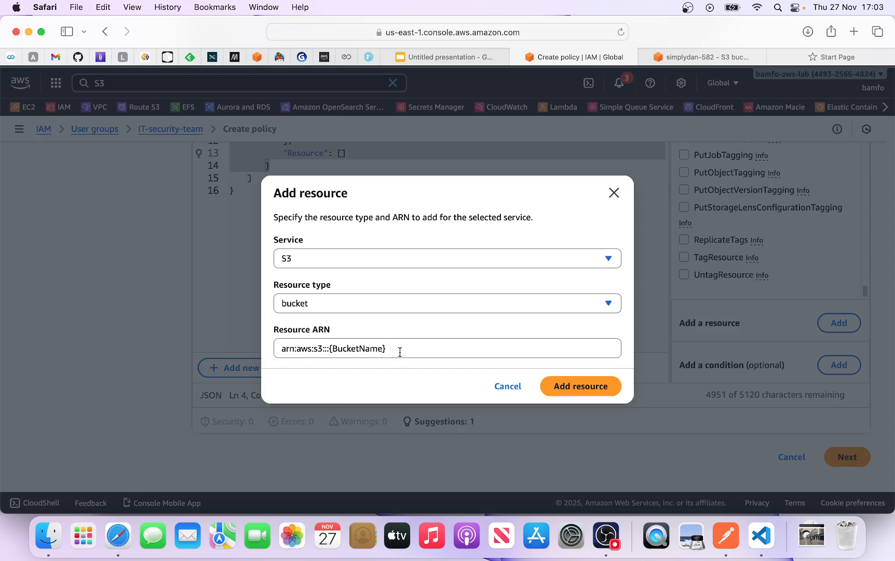
- Copy the ARN of the simplydan-582 bucket from its S3 bucket overview
left_click_drag(399, 349, 279, 349)
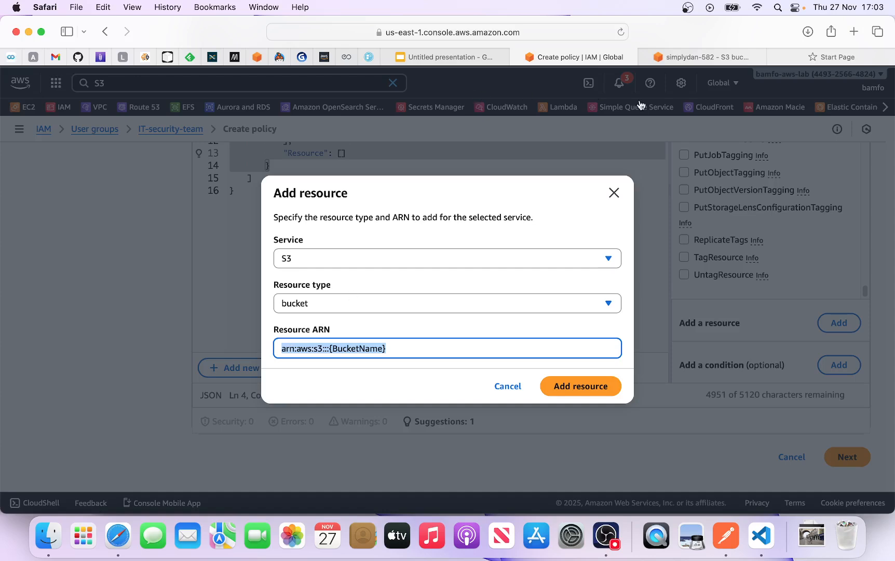
left_click(698, 55)
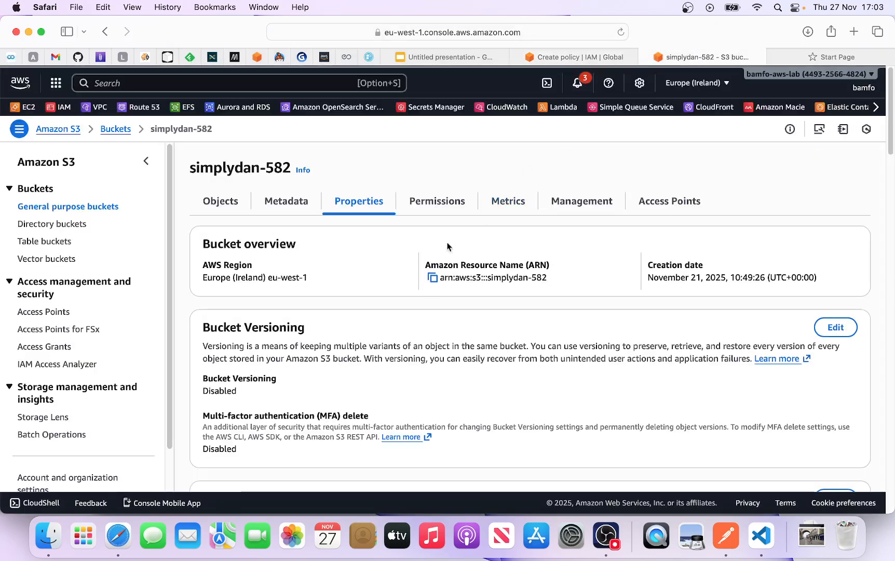
left_click(432, 278)
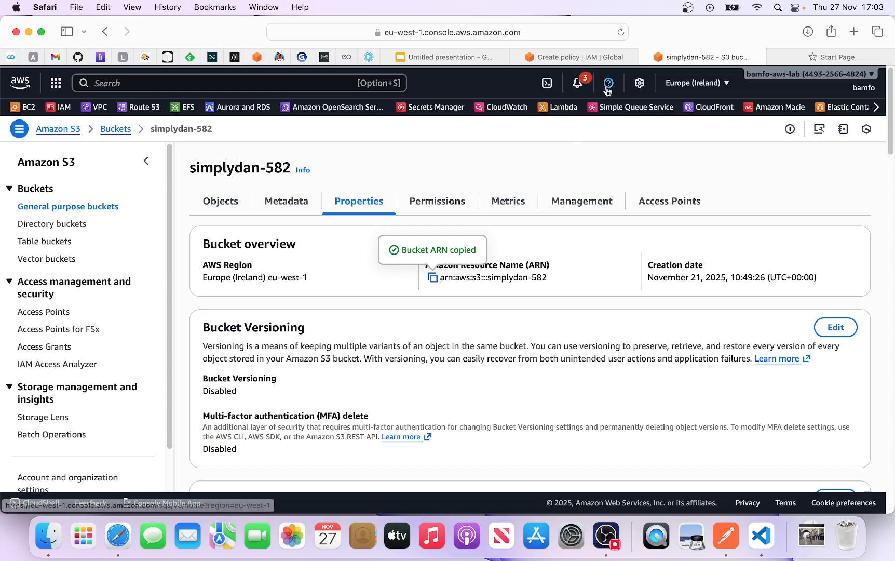
- Replace the placeholder resource ARN in the policy with arn:aws:s3:::simplydan-582 and add the resource to Statement1
left_click(575, 58)
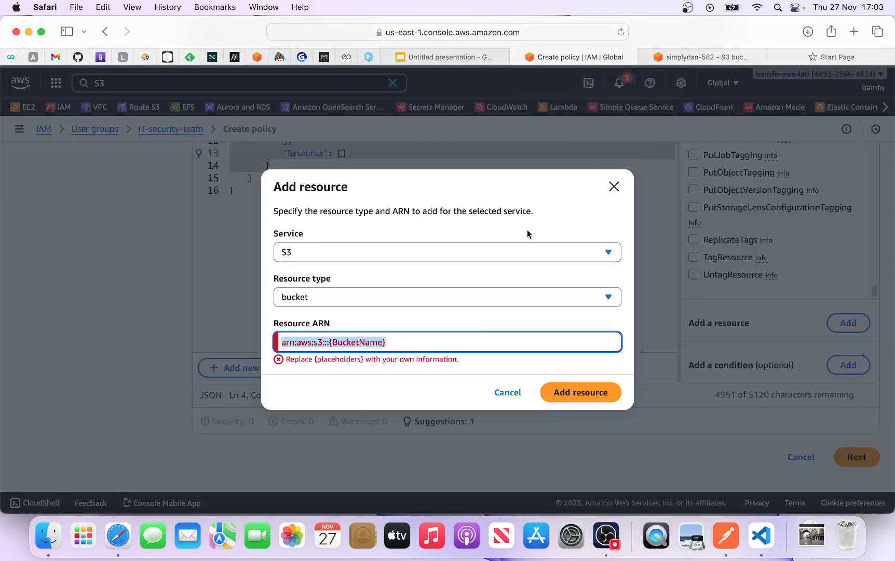
left_click_drag(400, 340, 376, 341)
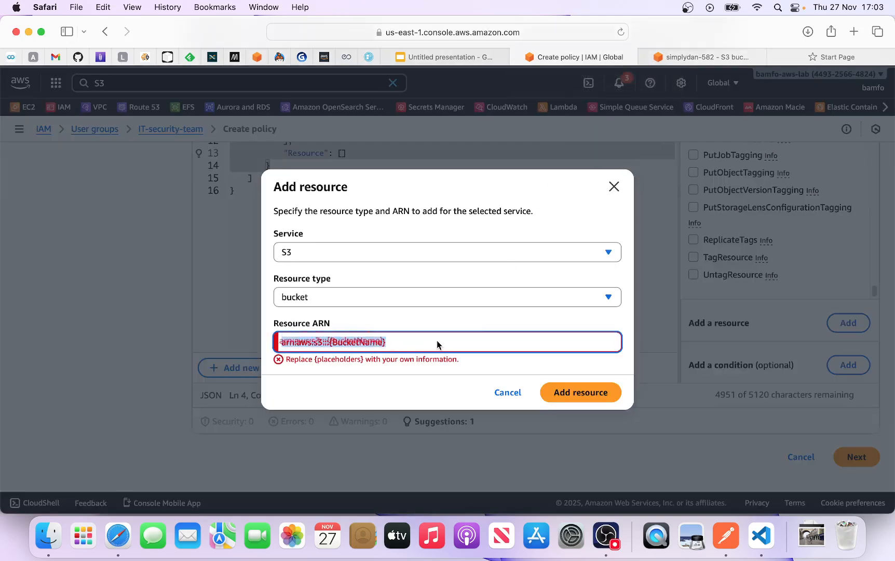
double_click(367, 339)
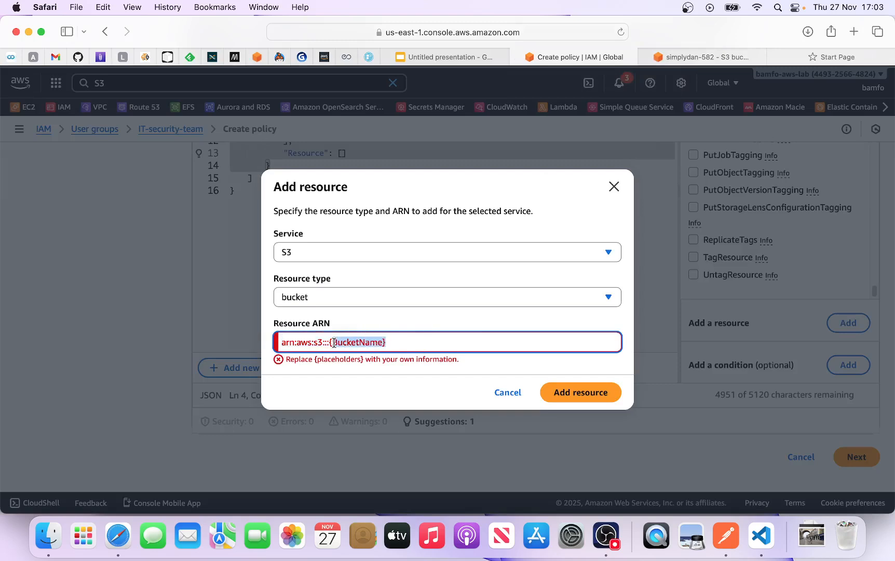
left_click(416, 347)
triple_click(377, 340)
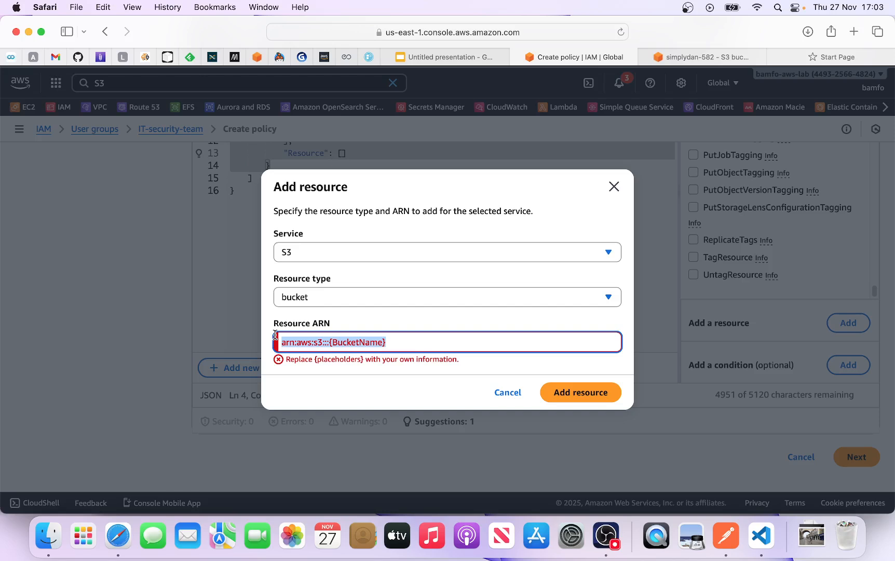
key("BackSpace")
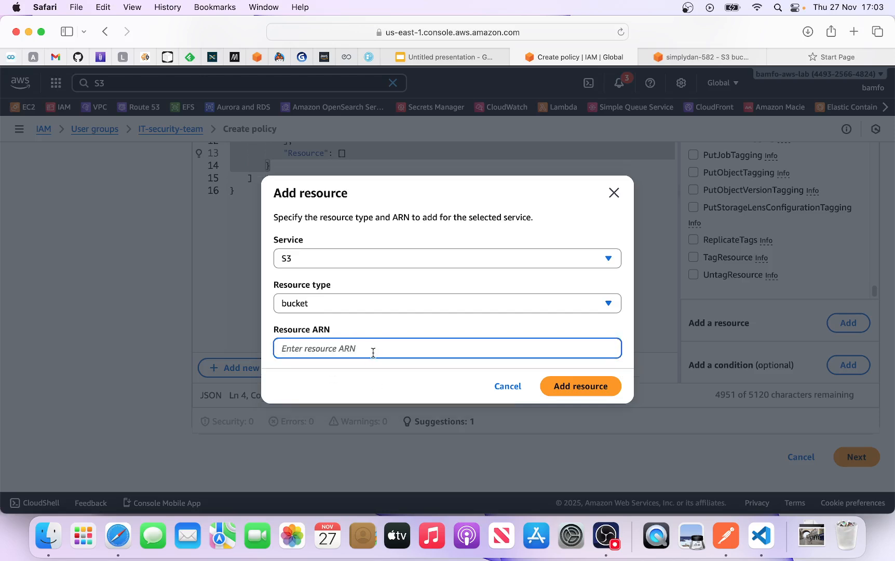
key("super+v")
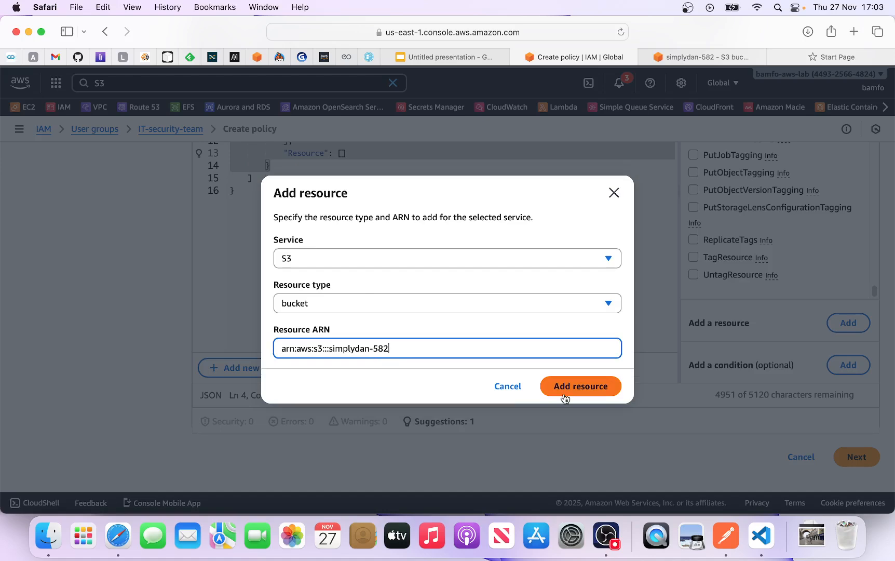
left_click(592, 387)
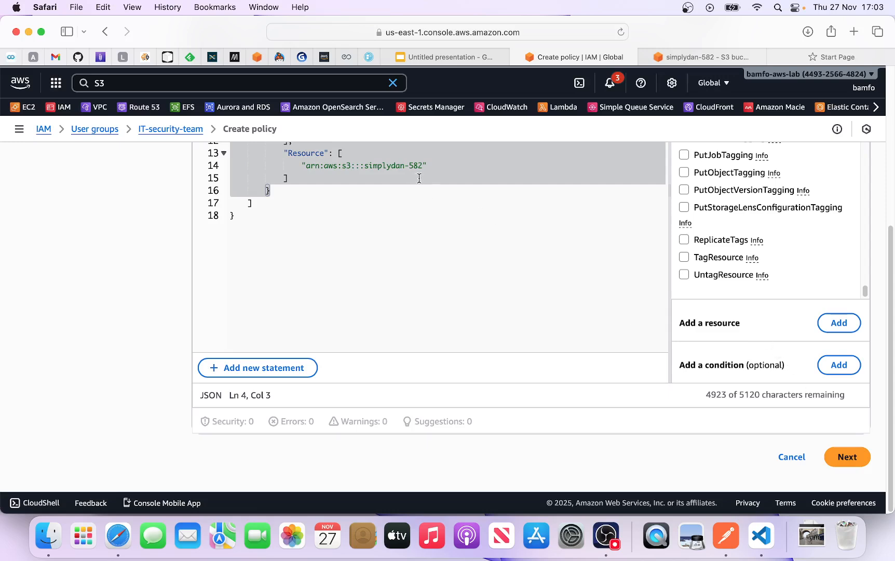
- Review Statement1's bucket resource ARN against its ListBucket and GetObject actions
scroll(458, 187, "up", 3)
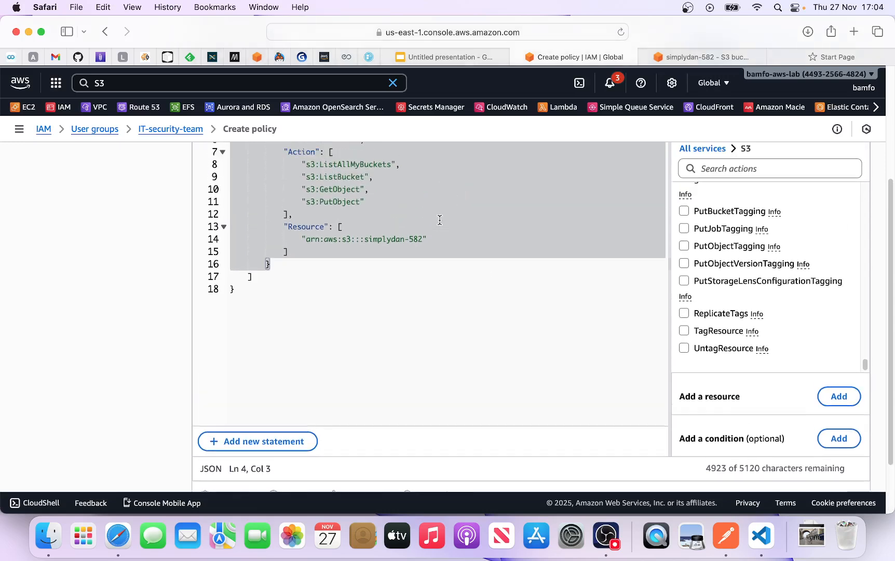
scroll(440, 219, "up", 1)
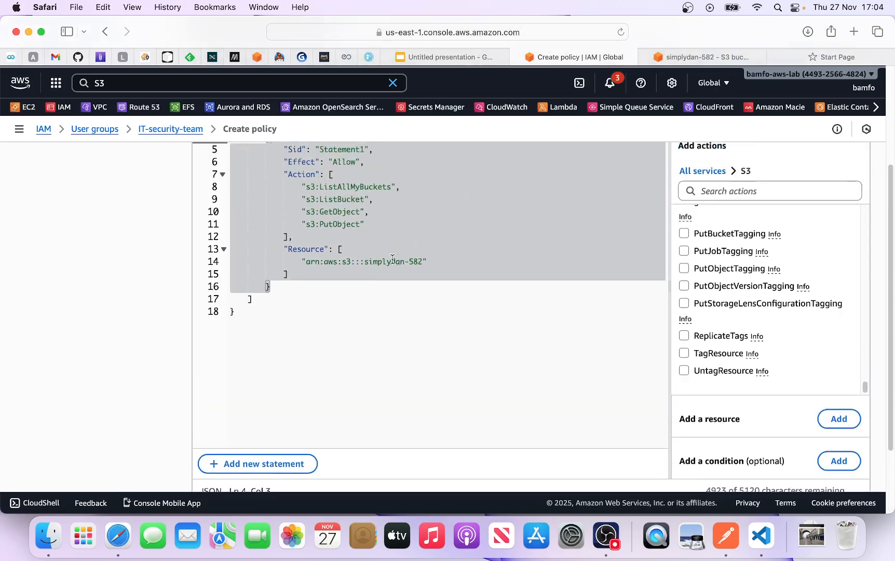
left_click(356, 292)
left_click_drag(285, 261, 428, 262)
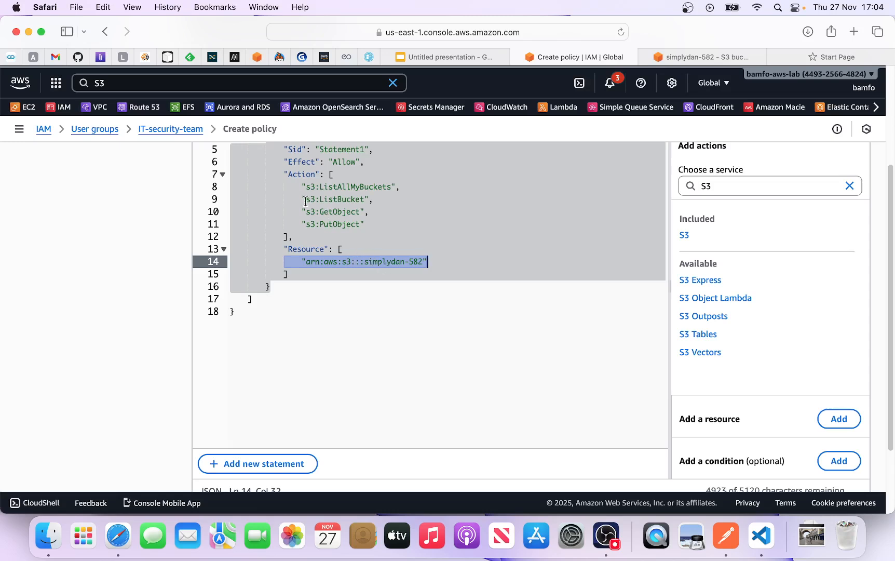
left_click_drag(306, 200, 368, 199)
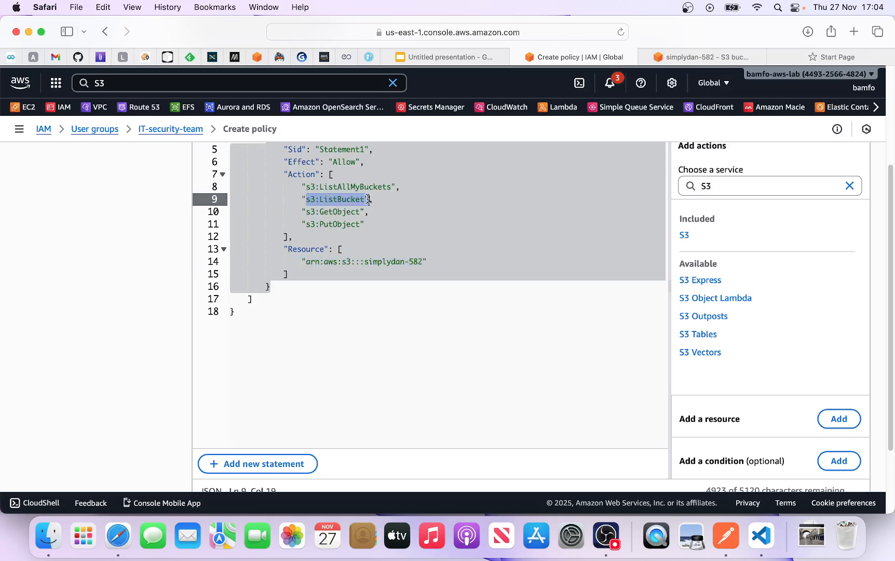
left_click_drag(368, 199, 308, 202)
left_click(307, 213)
left_click_drag(306, 213, 365, 213)
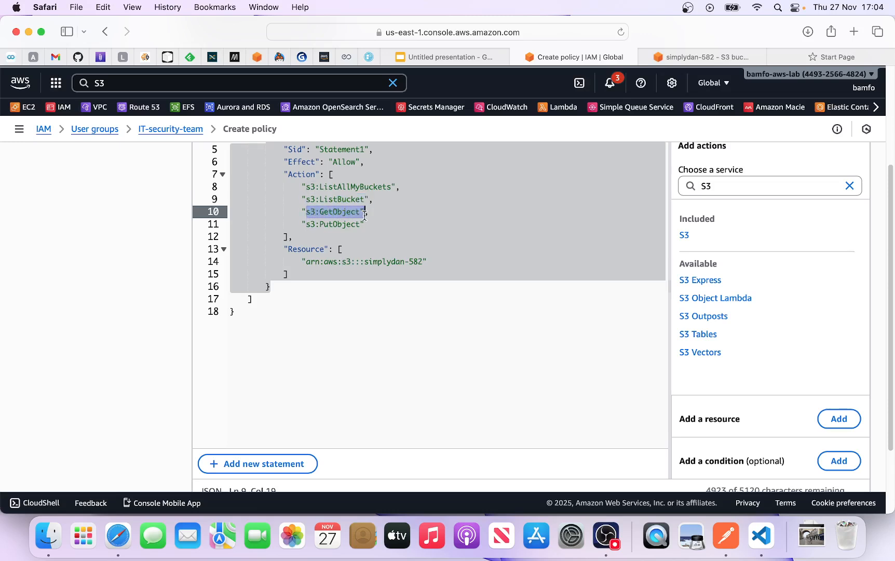
- Duplicate the arn:aws:s3:::simplydan-582 entry on a new line in Statement1's Resource list, separated by a comma
left_click(432, 261)
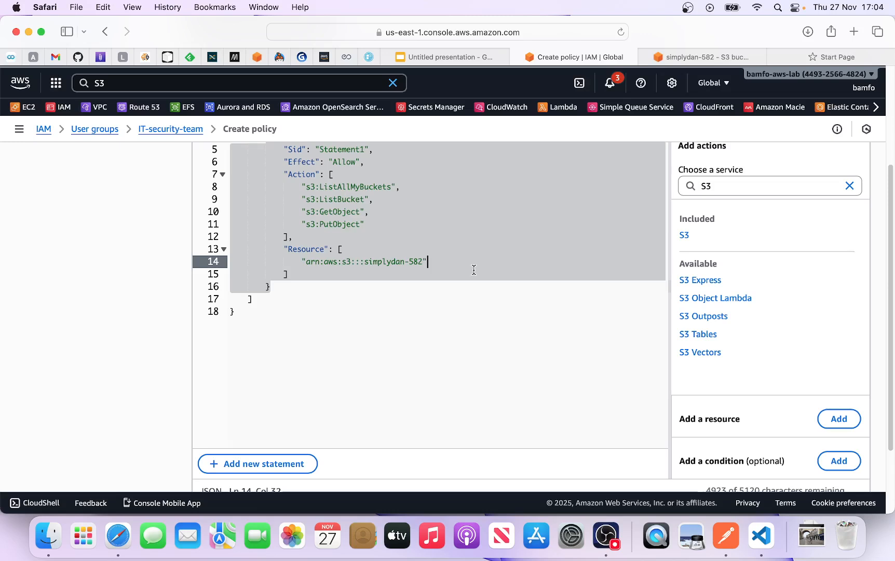
type(",")
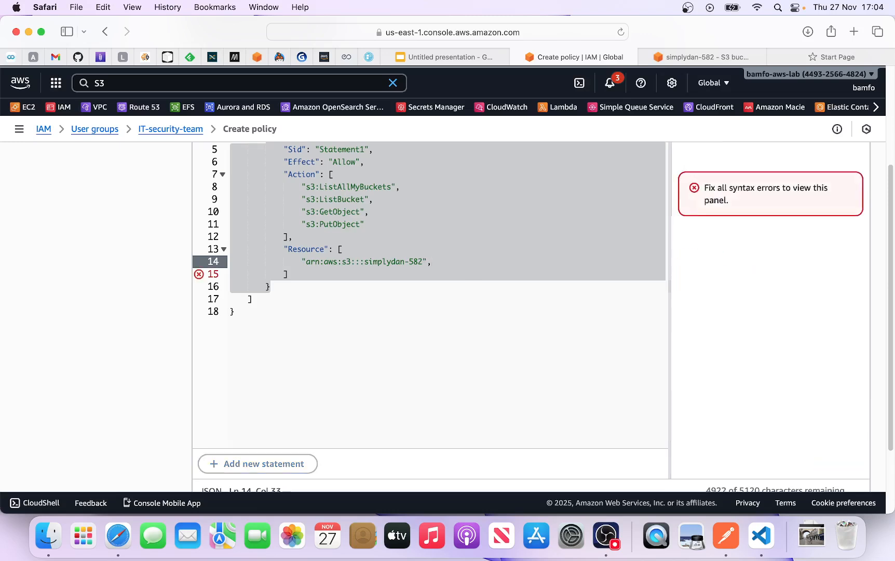
key("Return")
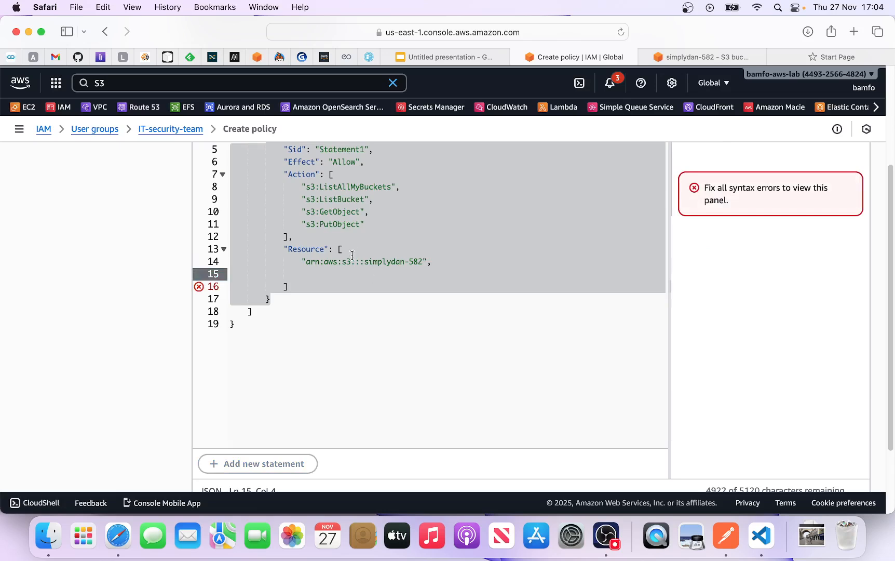
left_click_drag(284, 261, 427, 258)
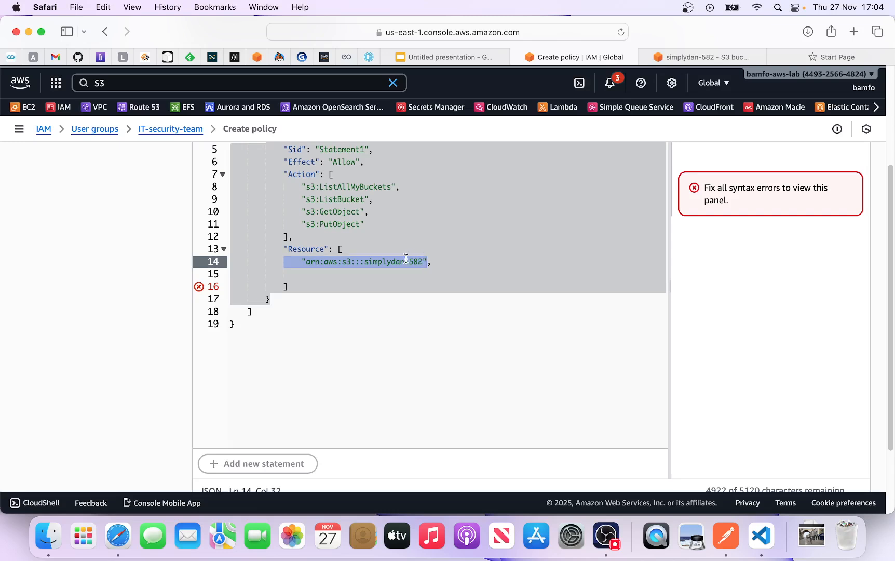
right_click(409, 260)
left_click(429, 329)
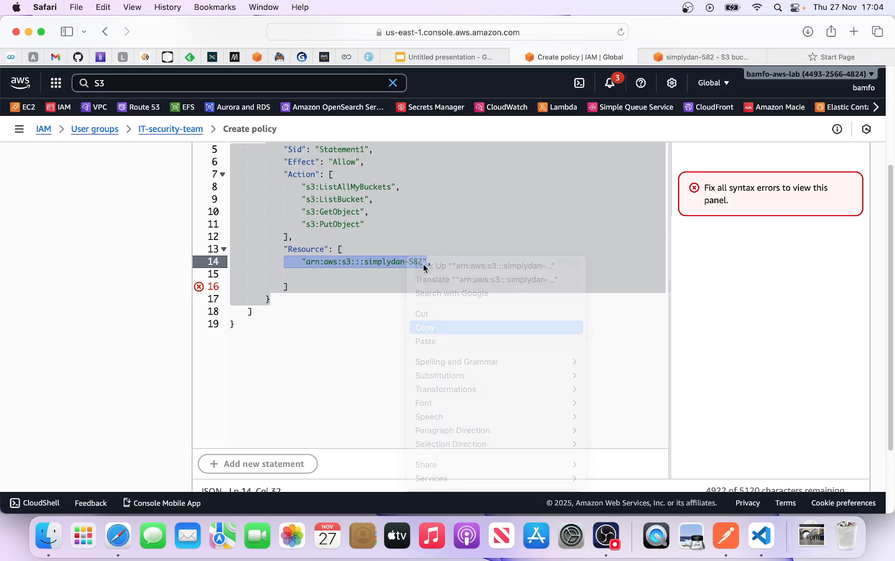
left_click(443, 266)
type(",")
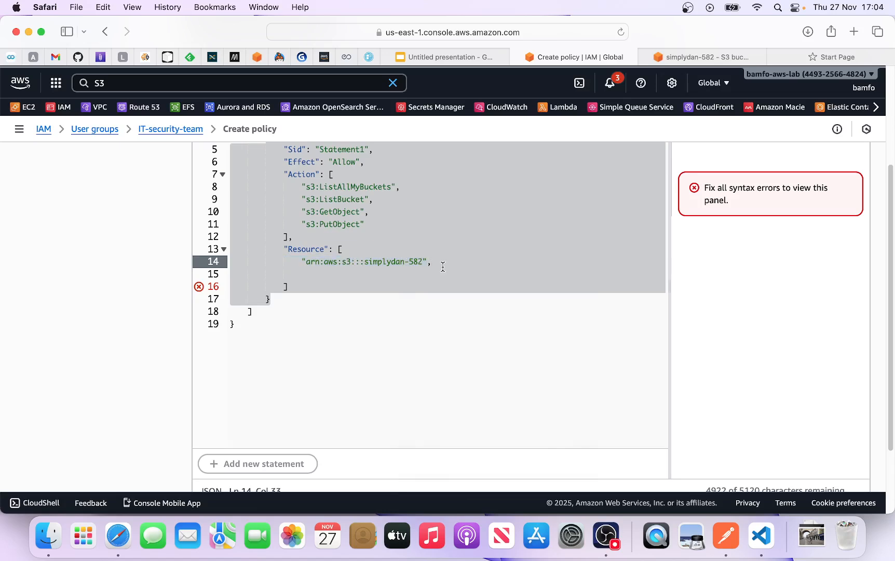
key("Return")
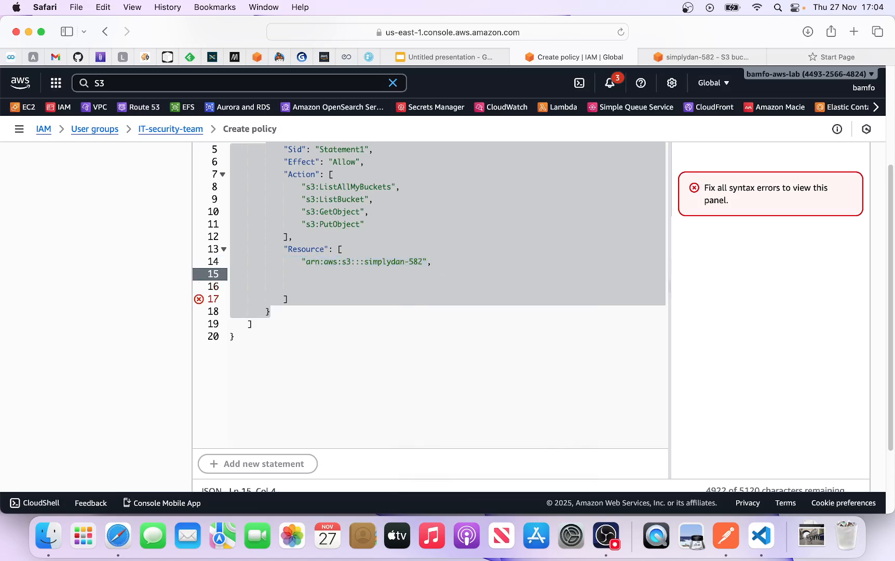
key("super+v")
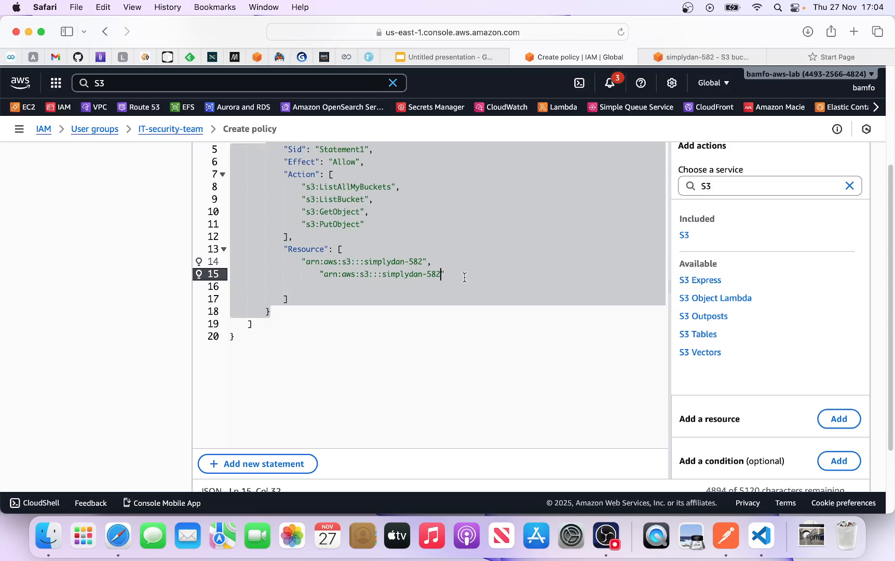
- Extend the second resource ARN to arn:aws:s3:::simplydan-582/* and align it with the entry above
type("/")
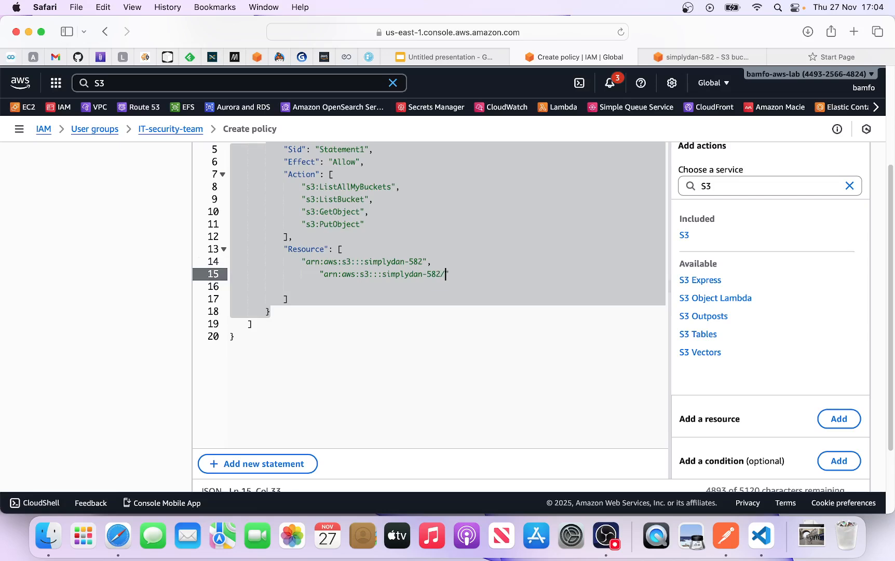
type("*")
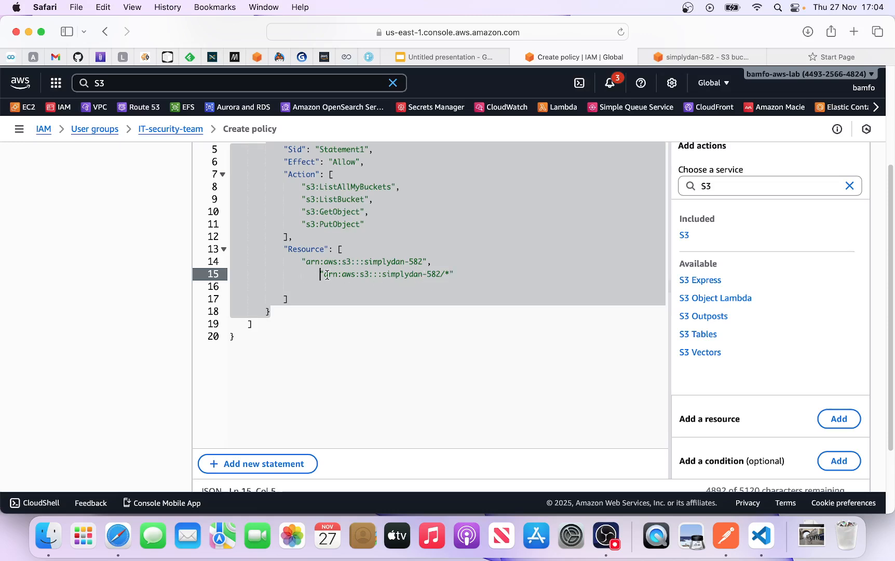
key("BackSpace")
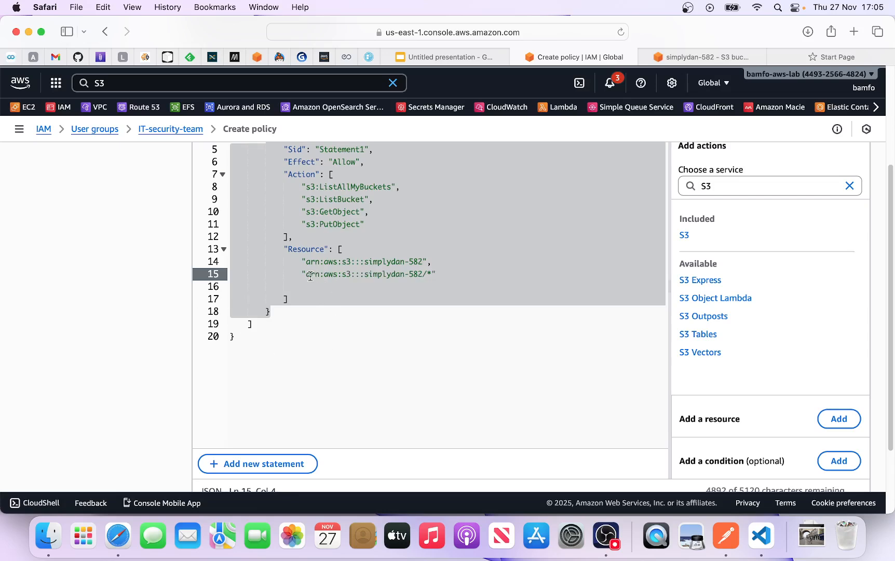
- Review the object-level resource ARN against the GetObject and PutObject actions it covers
left_click_drag(300, 273, 437, 274)
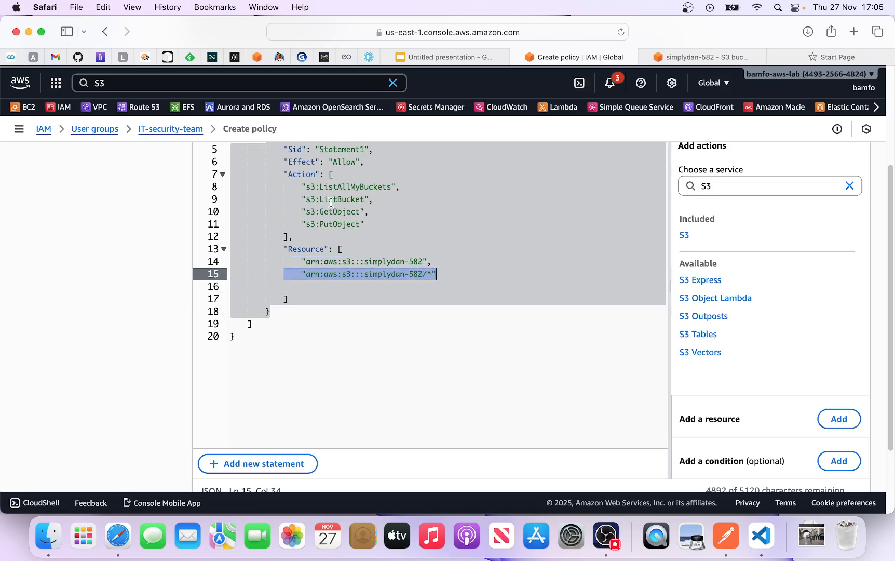
left_click(305, 212)
key("shift+Right")
key("shift+Right")
key("shift+Right")
key("shift+Right")
key("shift+Right")
key("shift+Right")
key("shift+Right")
key("shift+Right")
key("shift+Right")
key("shift+Right")
key("shift+Right")
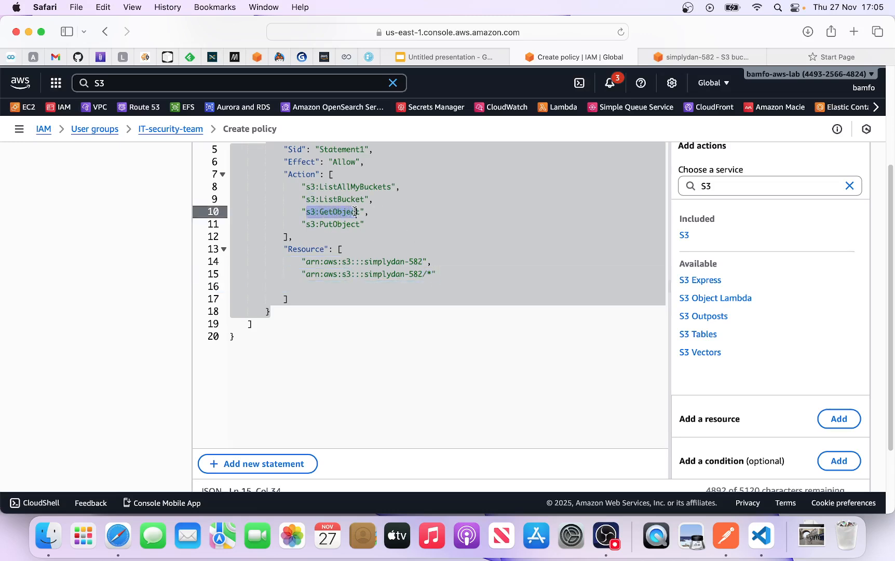
left_click(308, 222)
key("shift+Right")
key("shift+Right")
key("shift+Right")
key("shift+Right")
key("shift+Right")
key("shift+Right")
key("shift+Right")
key("shift+Right")
key("shift+Right")
key("shift+Right")
key("shift+Right")
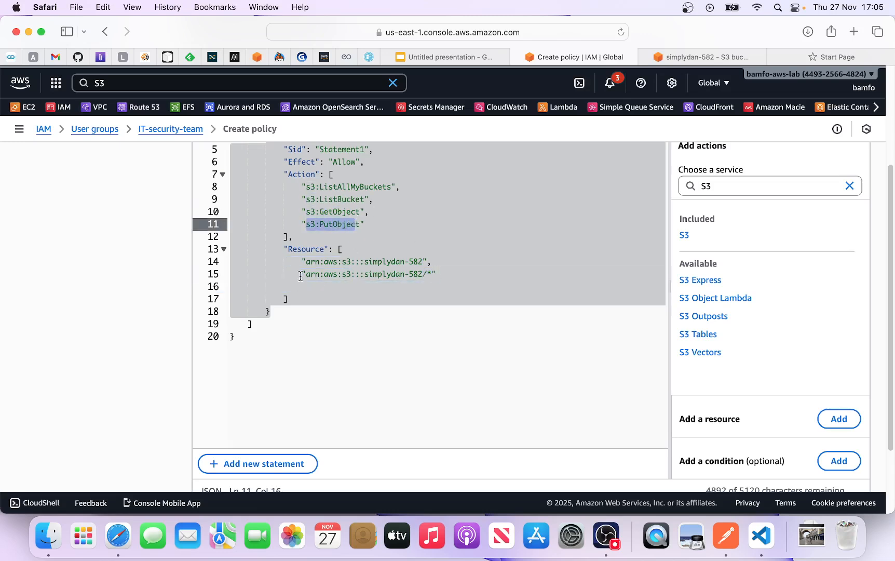
- Review the bucket-level ARN against the ListBucket and ListAllMyBuckets actions, and check both Resource entries
left_click_drag(306, 261, 440, 261)
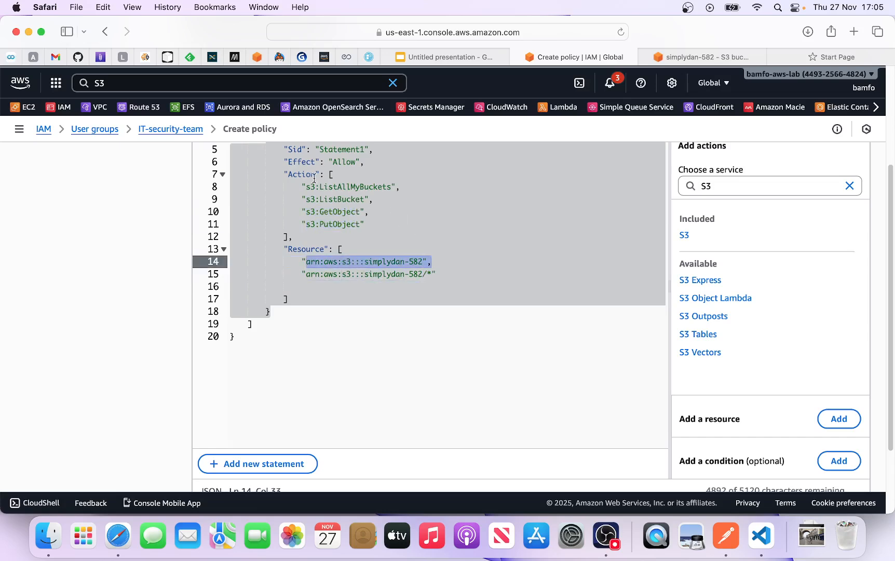
left_click(304, 199)
key("shift+Right")
key("shift+Right")
key("shift+Right")
key("shift+Right")
key("shift+Right")
key("shift+Right")
key("shift+Right")
key("shift+Right")
key("shift+Right")
key("shift+Right")
key("shift+Right")
key("shift+Right")
key("shift+Right")
key("shift+Right")
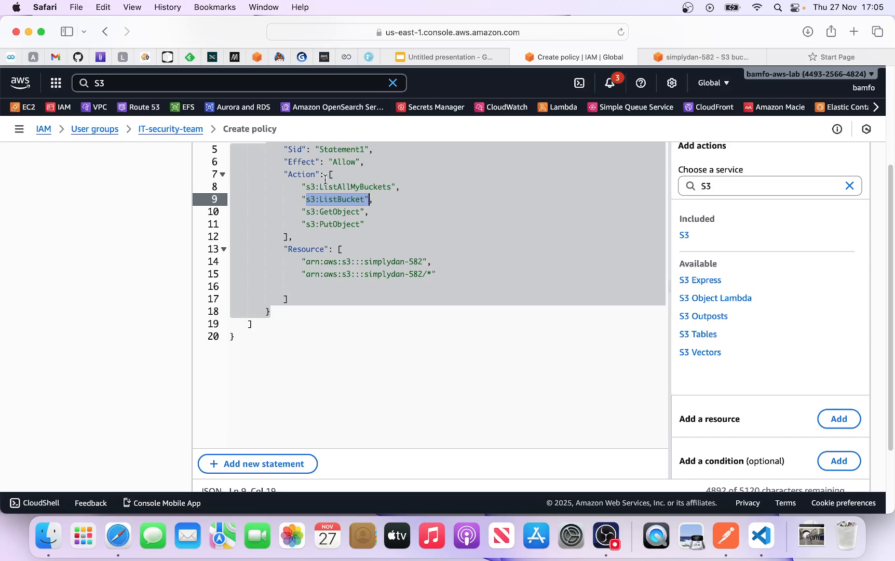
left_click(303, 188)
key("shift+Right")
key("shift+Right")
key("shift+Right")
key("shift+Right")
key("shift+Right")
key("shift+Right")
key("shift+Right")
key("shift+Right")
key("shift+Right")
key("shift+Right")
key("shift+Right")
key("shift+Right")
key("shift+Right")
key("shift+Right")
key("shift+Right")
key("shift+Right")
key("shift+Right")
key("shift+Right")
key("shift+Right")
key("shift+Right")
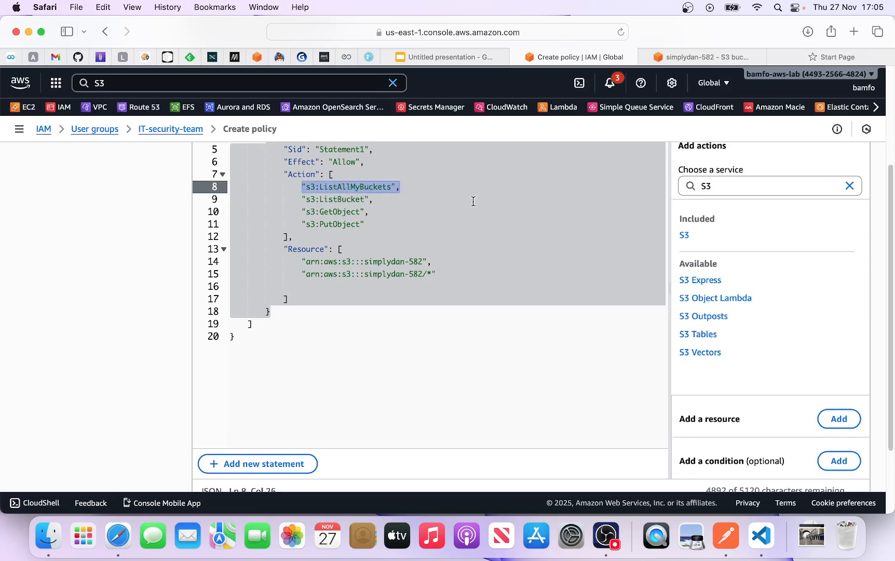
scroll(472, 207, "up", 2)
scroll(472, 206, "up", 2)
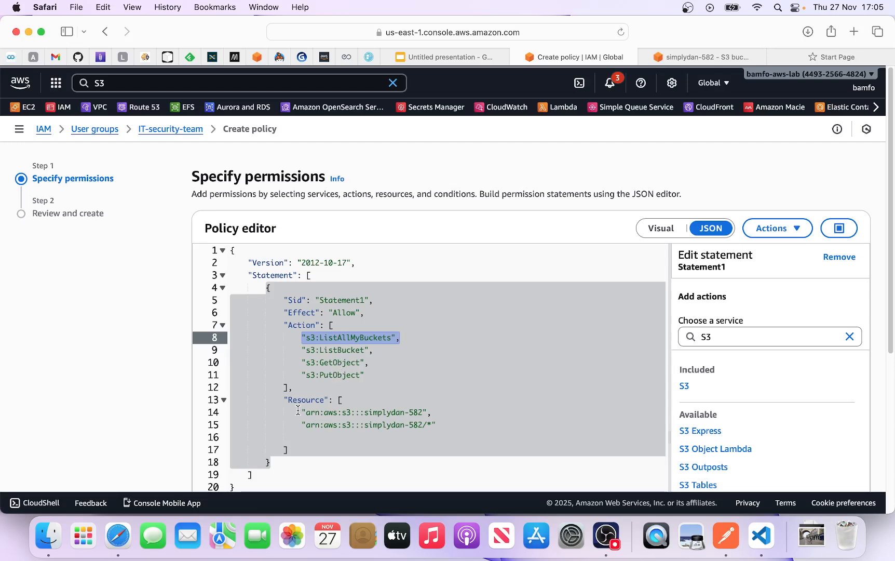
left_click_drag(285, 412, 433, 424)
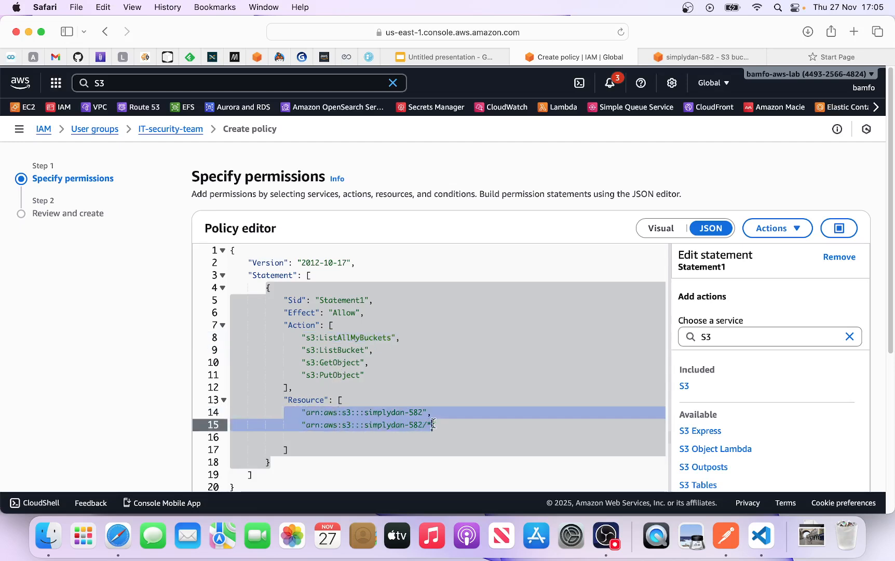
- Continue to the policy review, name the policy simplydan-s3 and create it
scroll(534, 349, "down", 5)
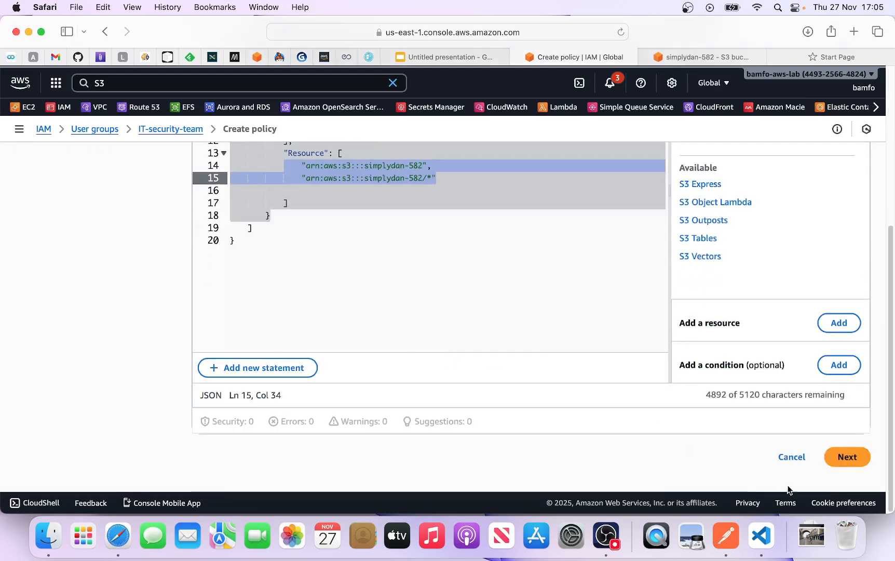
left_click(847, 457)
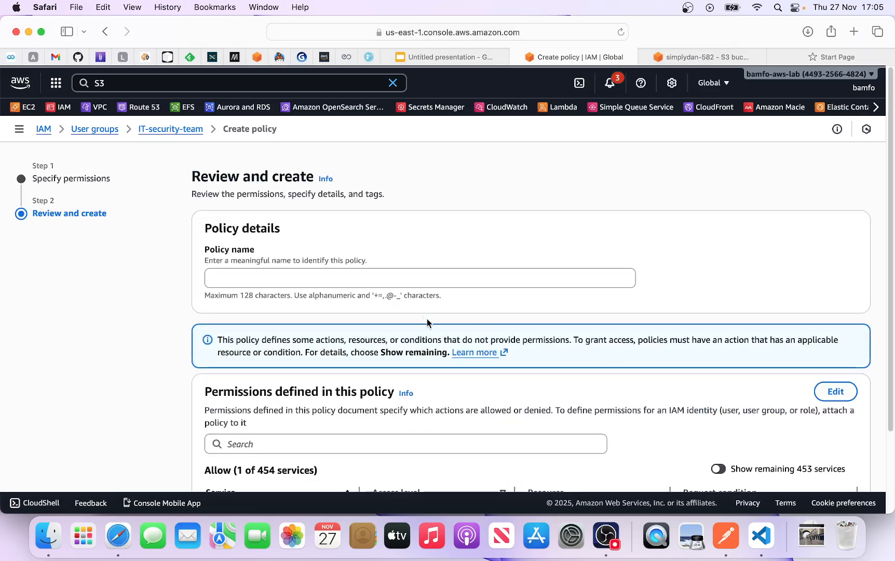
left_click(365, 280)
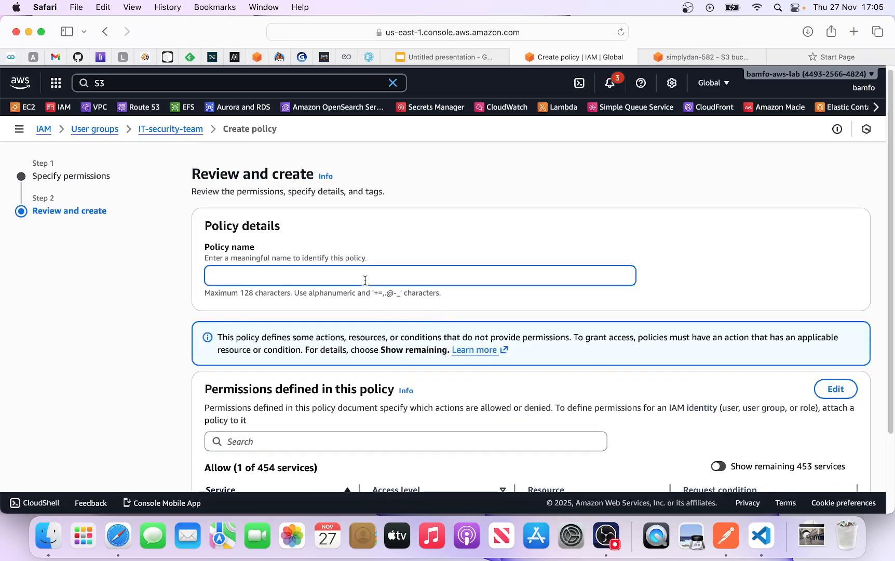
type("Sl")
key("BackSpace")
key("BackSpace")
scroll(541, 327, "down", 2)
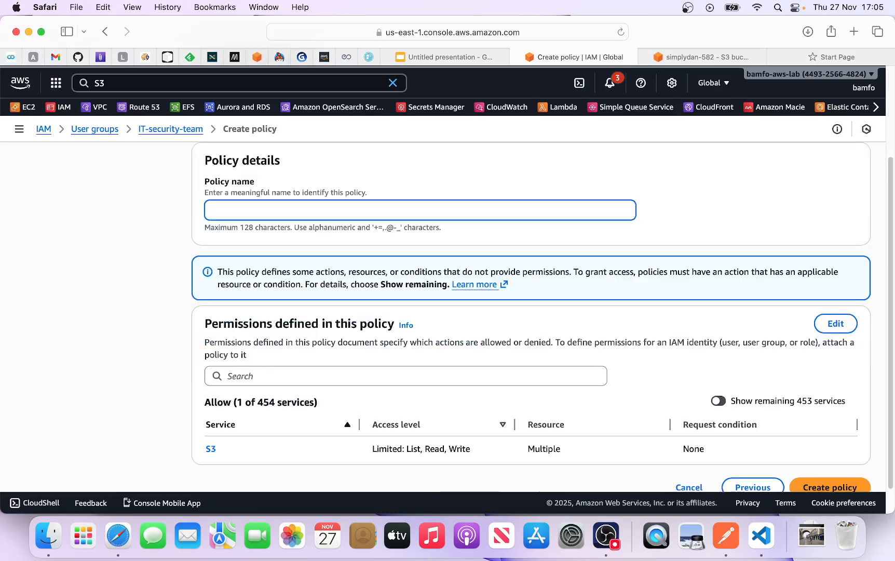
scroll(542, 326, "down", 1)
type("simplydan-s3")
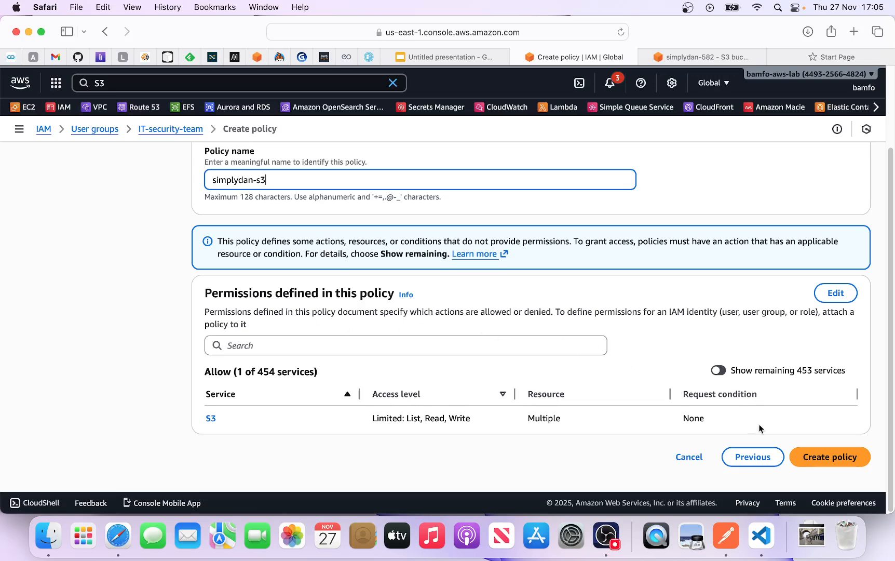
left_click(841, 457)
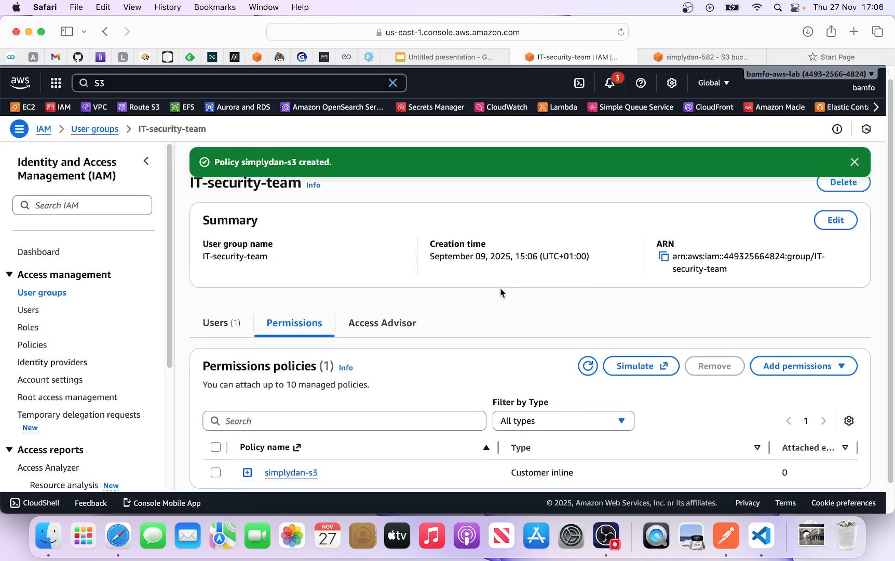
- Check the IT-security-team group's permissions and members, and open the member user's details
scroll(501, 292, "down", 2)
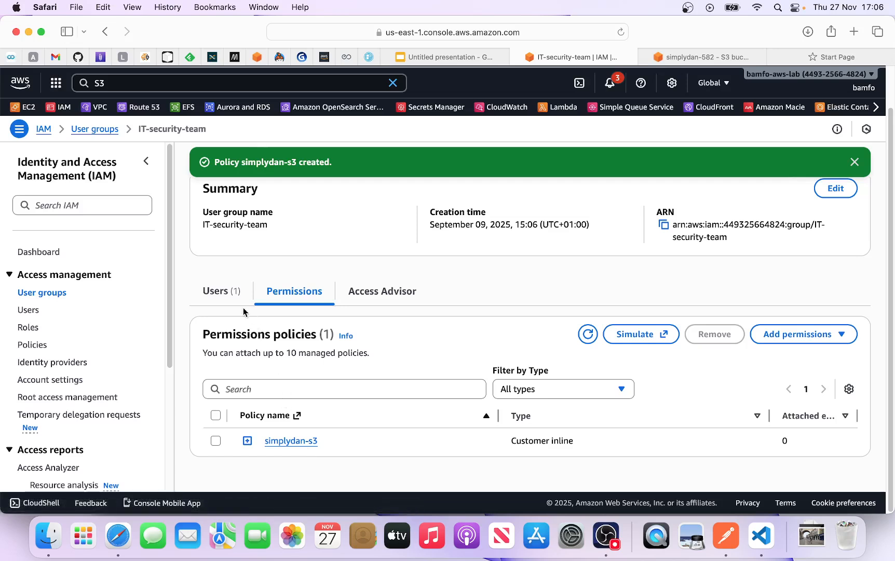
left_click(215, 291)
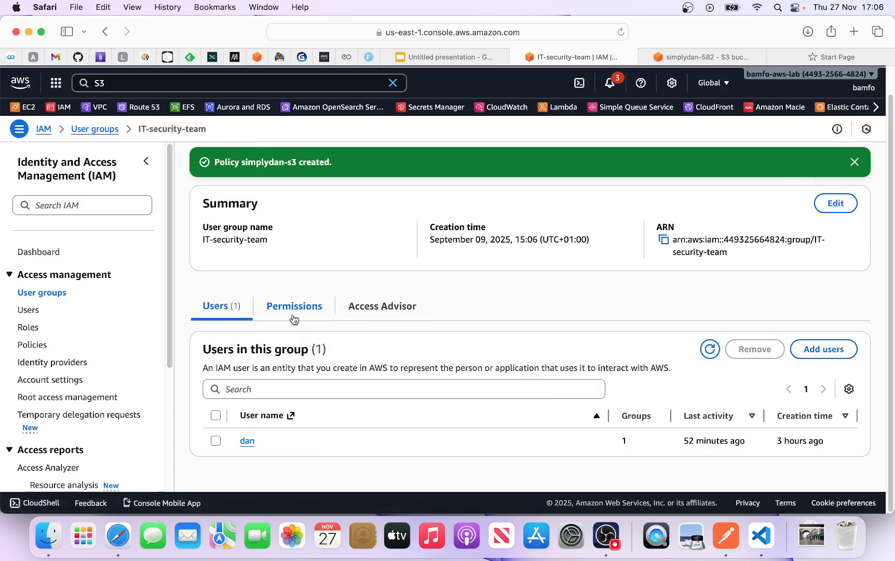
left_click(247, 440)
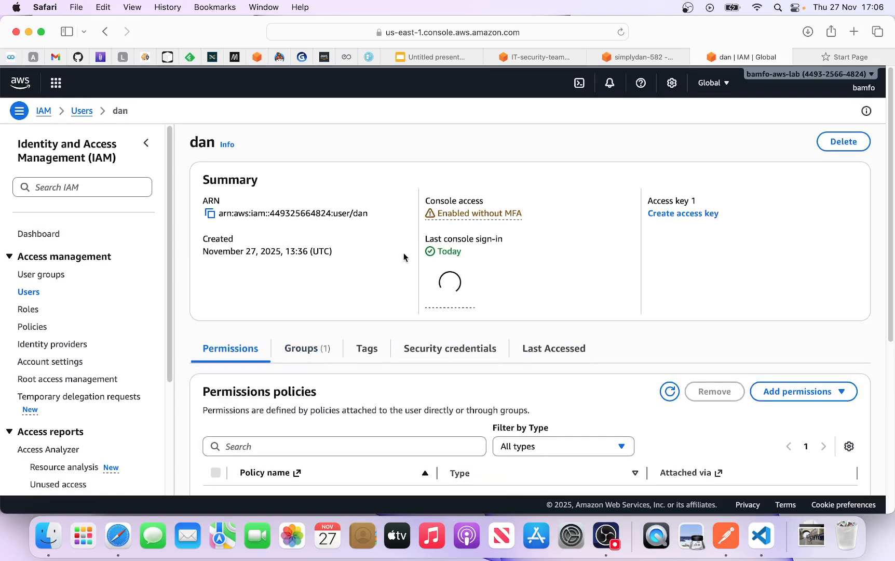
- Sign out of the current AWS account session and open the AWS Management Console's IAM user sign-in page
left_click(874, 77)
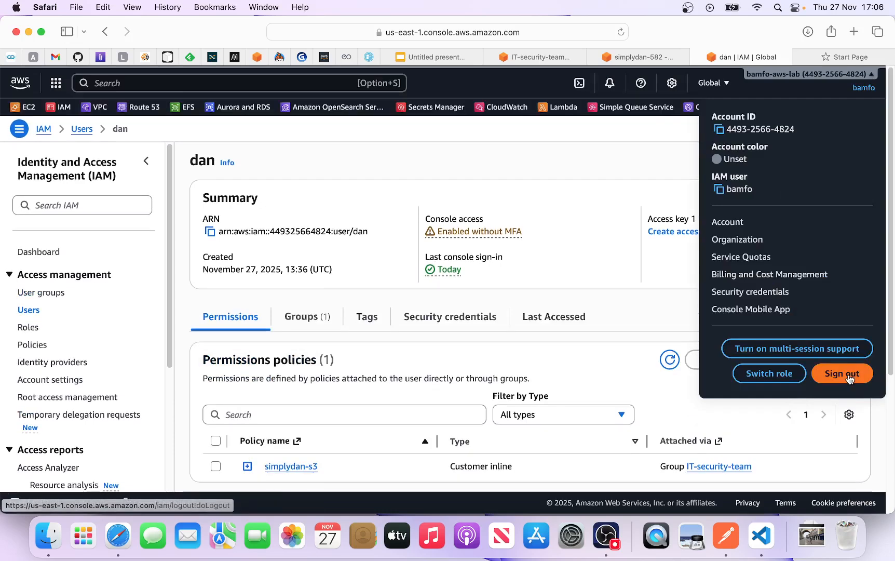
left_click(849, 378)
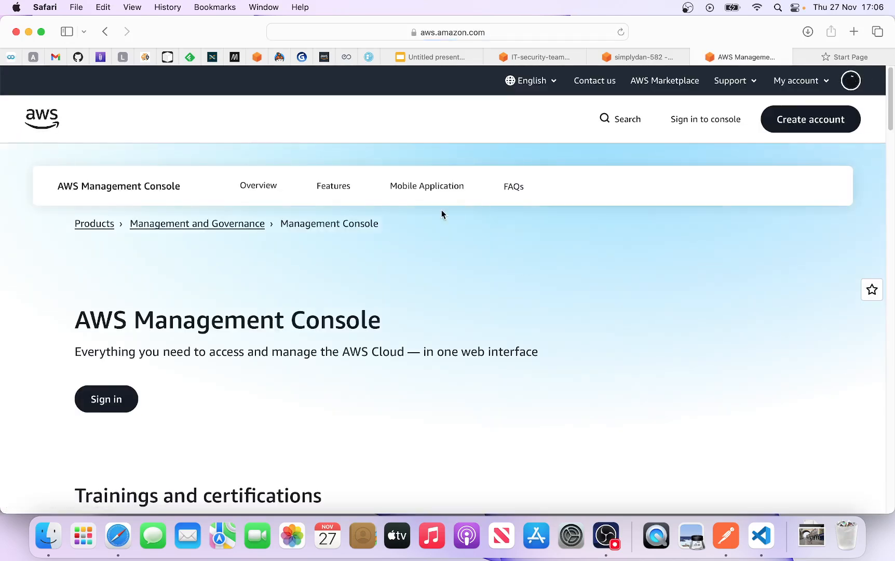
left_click(804, 84)
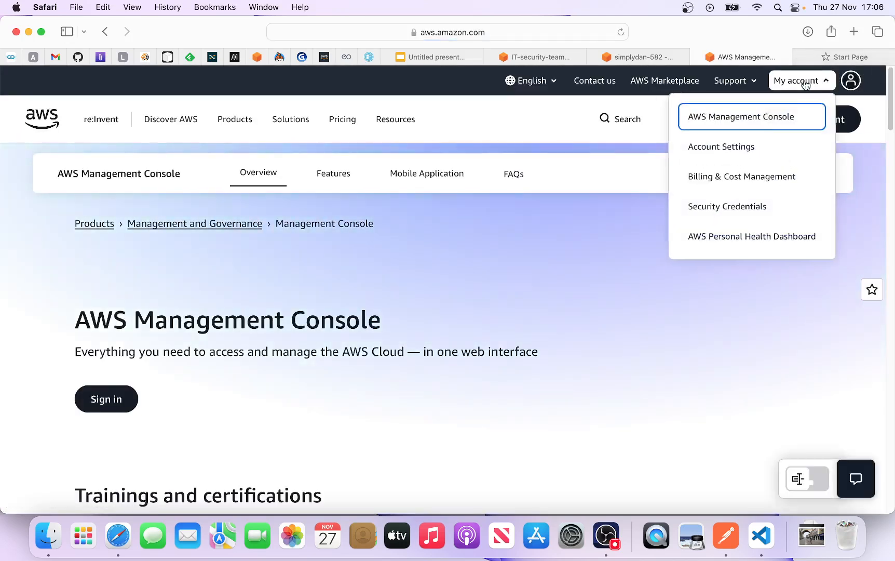
left_click(753, 117)
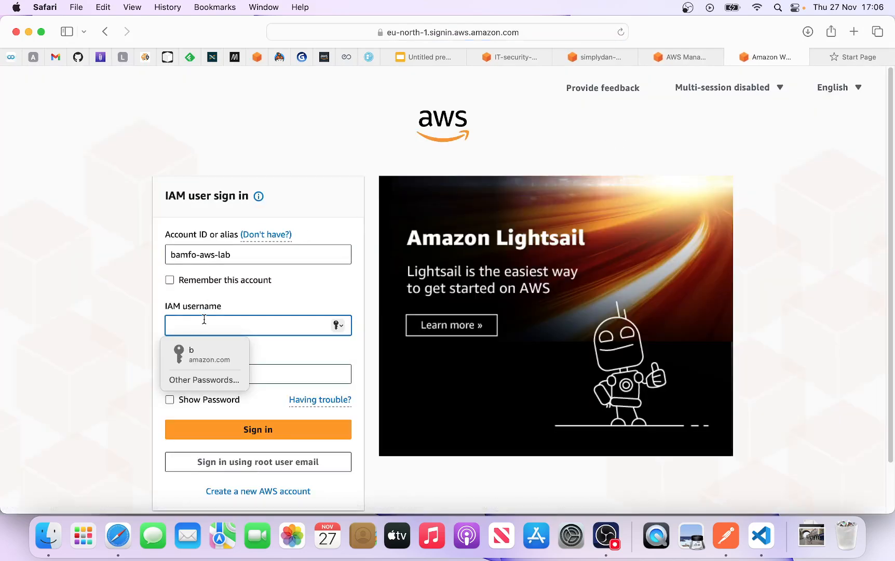
- Sign in as the group's IAM user with the username and account password, and decline saving the password
type("dan")
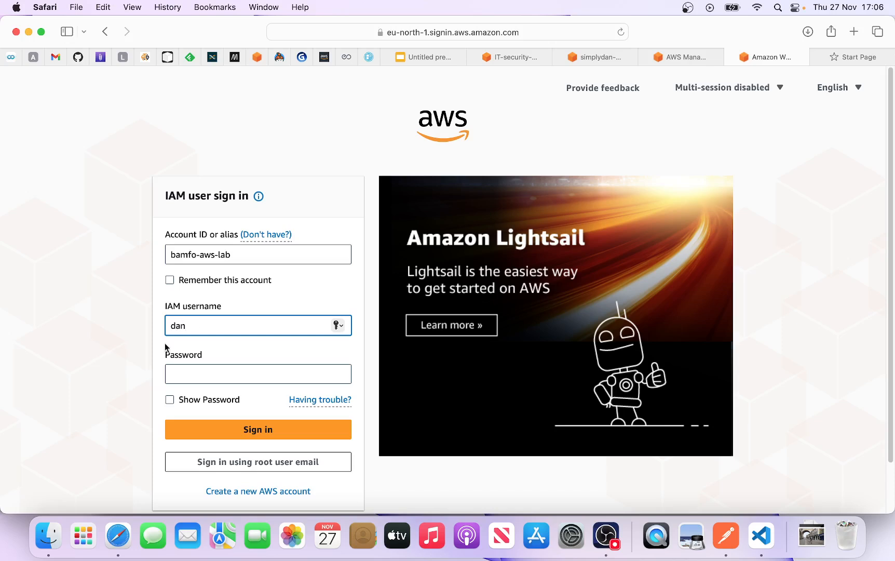
left_click(181, 368)
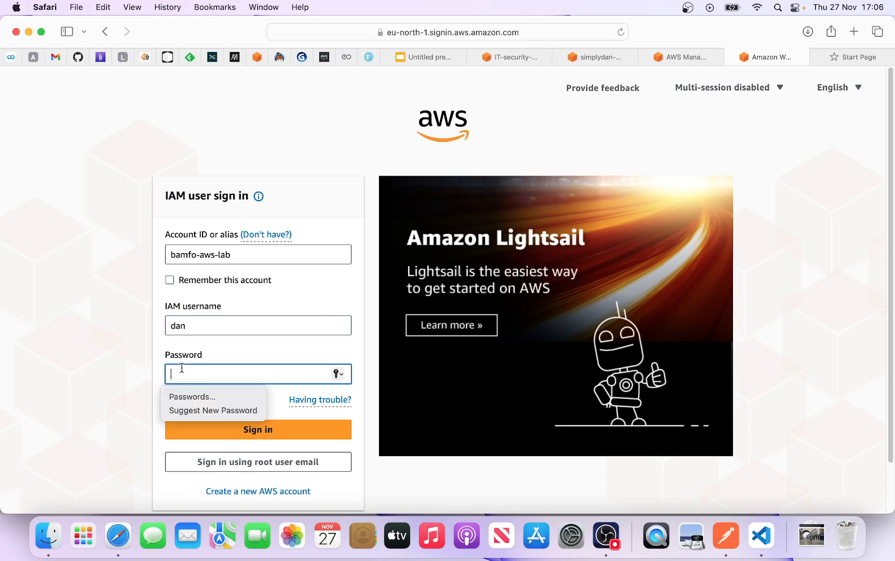
type("•")
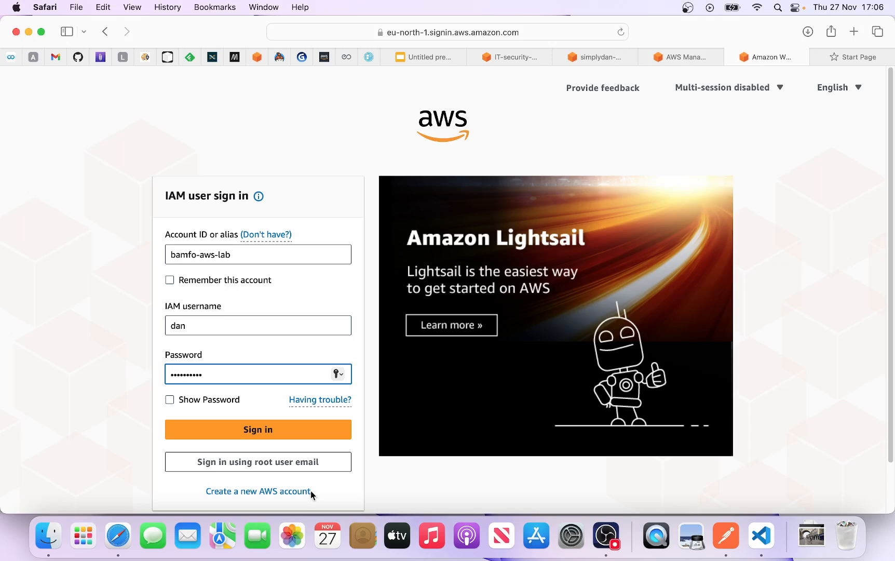
left_click(274, 428)
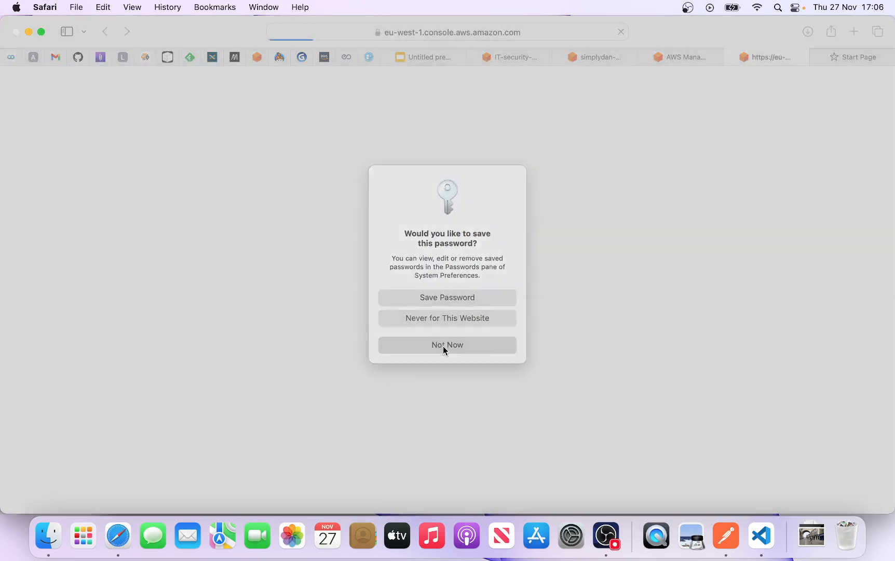
left_click(444, 345)
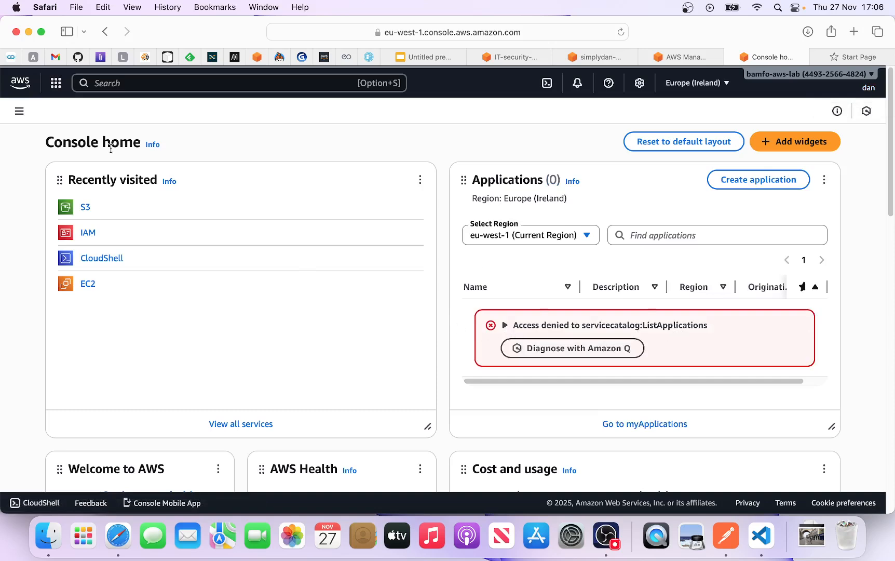
- Open the S3 service and check the user's access to the general purpose buckets list
left_click(86, 206)
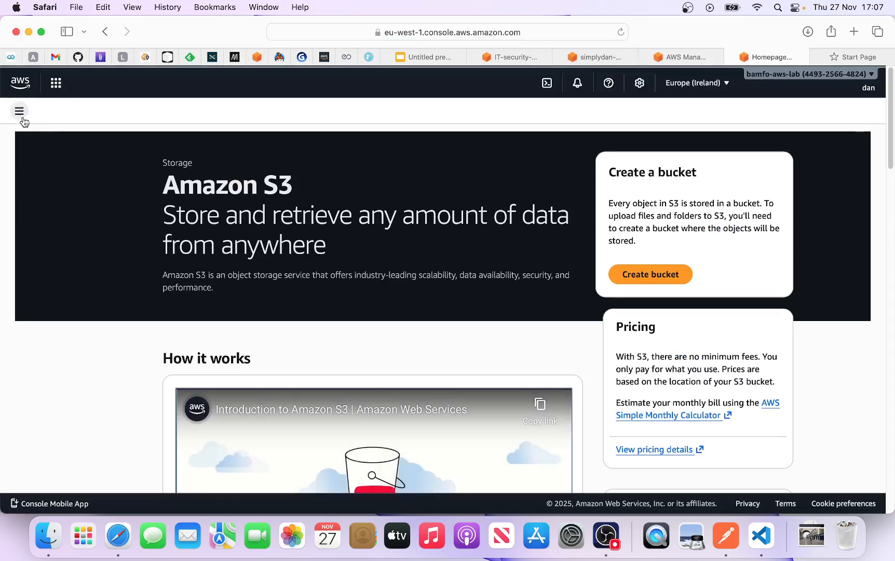
left_click(21, 114)
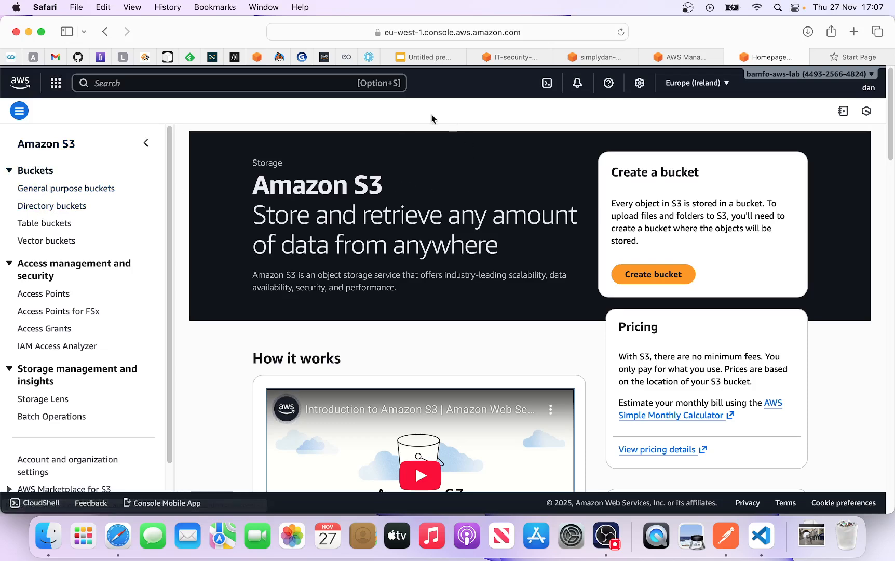
left_click(61, 190)
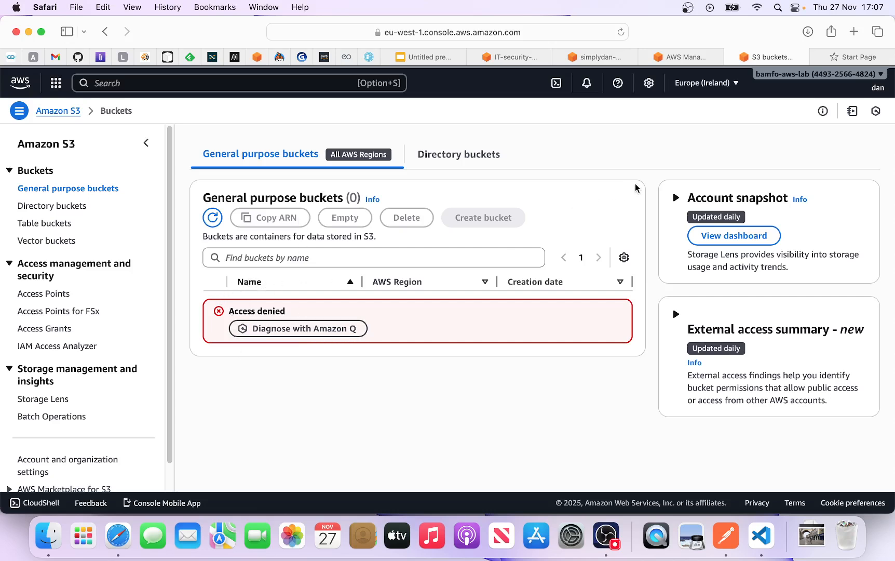
- Sign out of the IAM user's session and reopen the console sign-in page
left_click(884, 83)
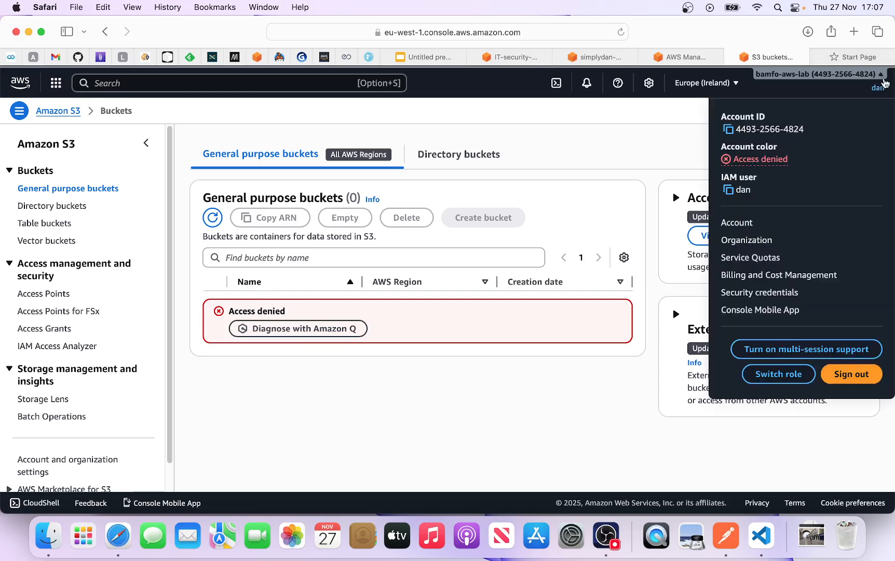
left_click(851, 375)
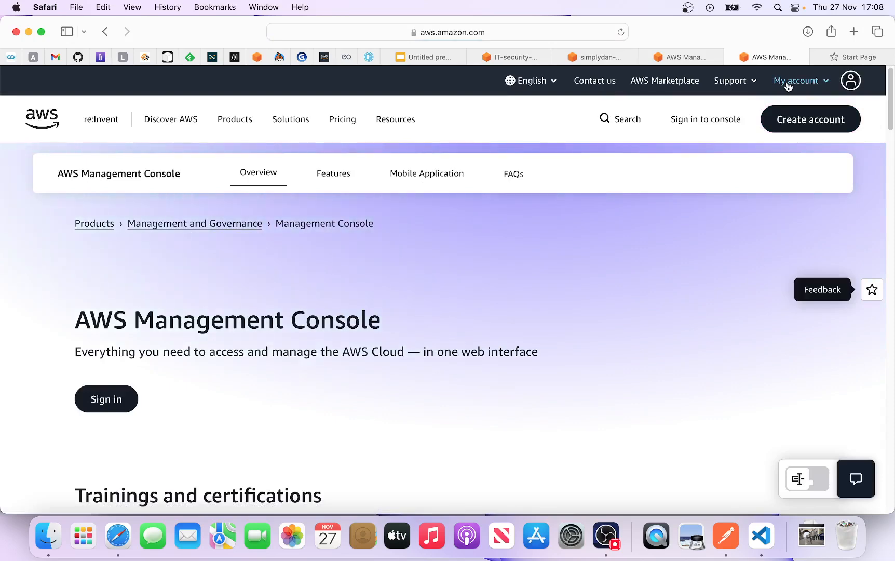
left_click(788, 83)
left_click(739, 119)
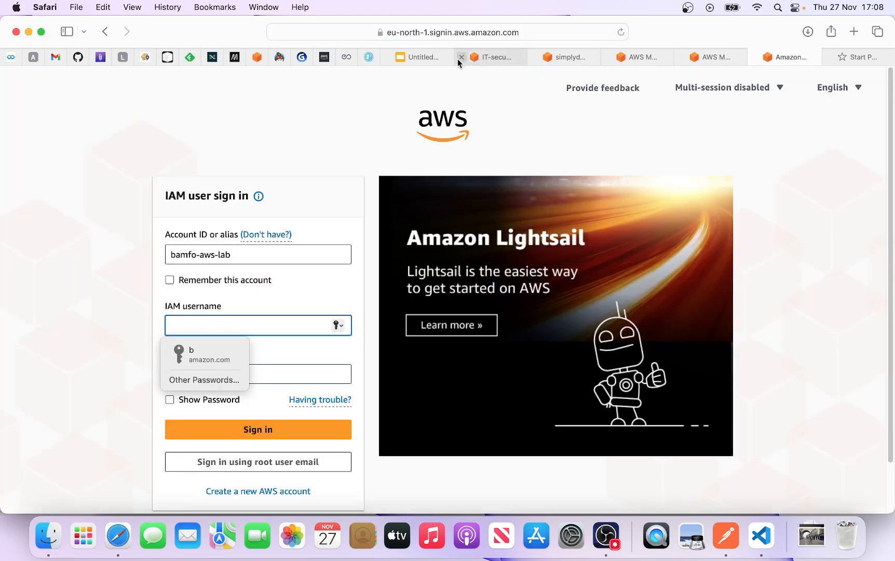
- Close the leftover IT-security-team, simplydan and AWS Management Console browser pages, keeping the sign-in page open
left_click(461, 57)
left_click(461, 60)
left_click(462, 61)
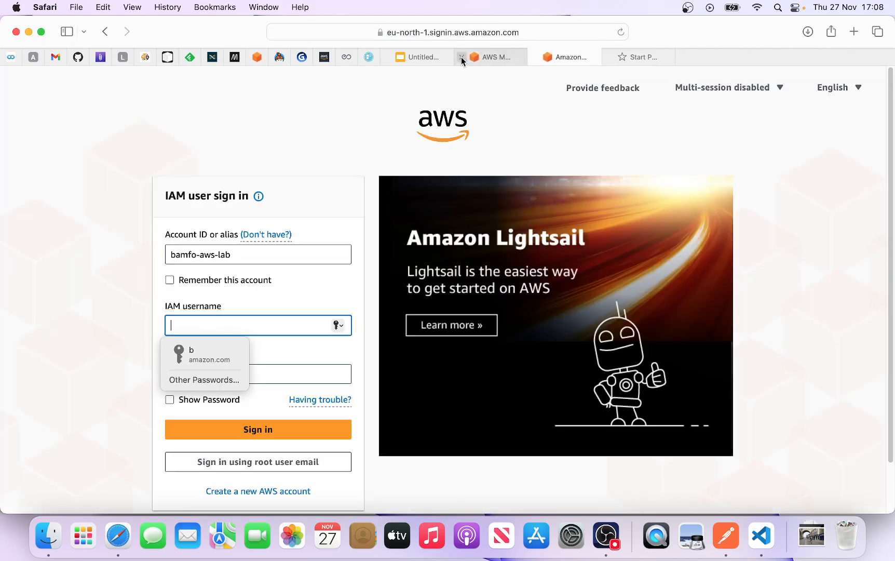
left_click(461, 61)
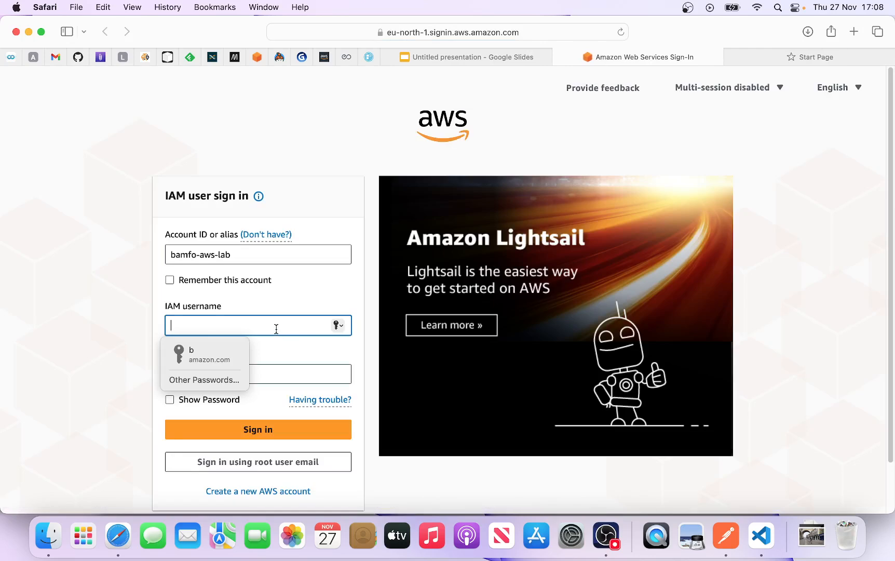
- Sign in with the administrator's IAM username and account password, and decline saving the password
type("mfo")
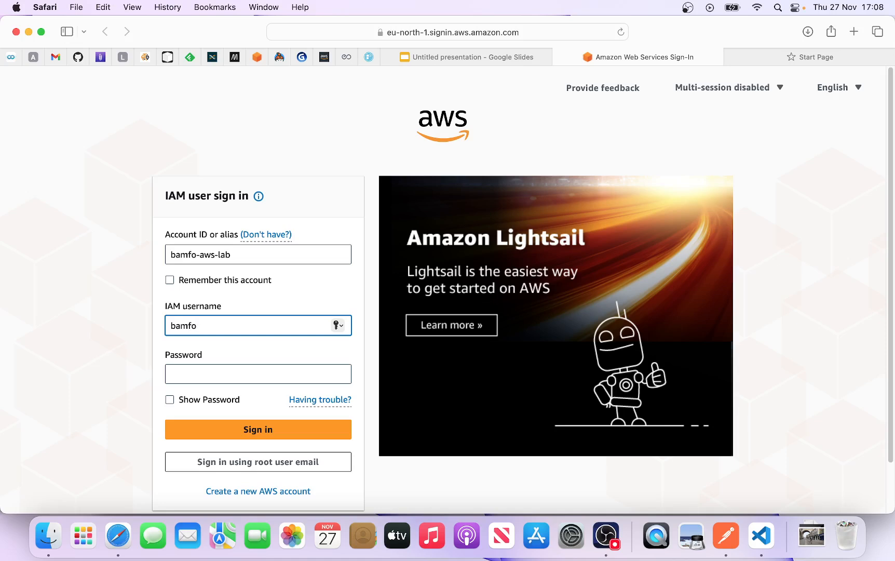
key("Tab")
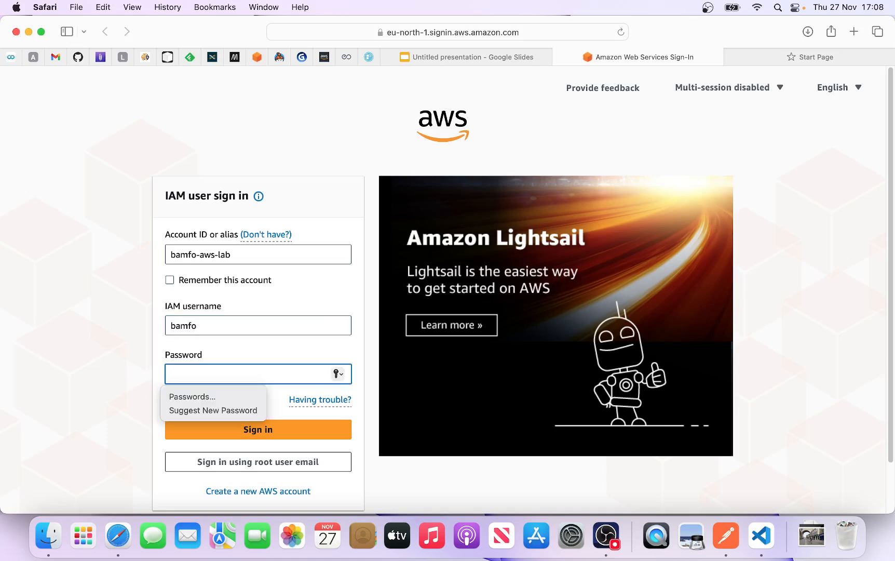
type("•")
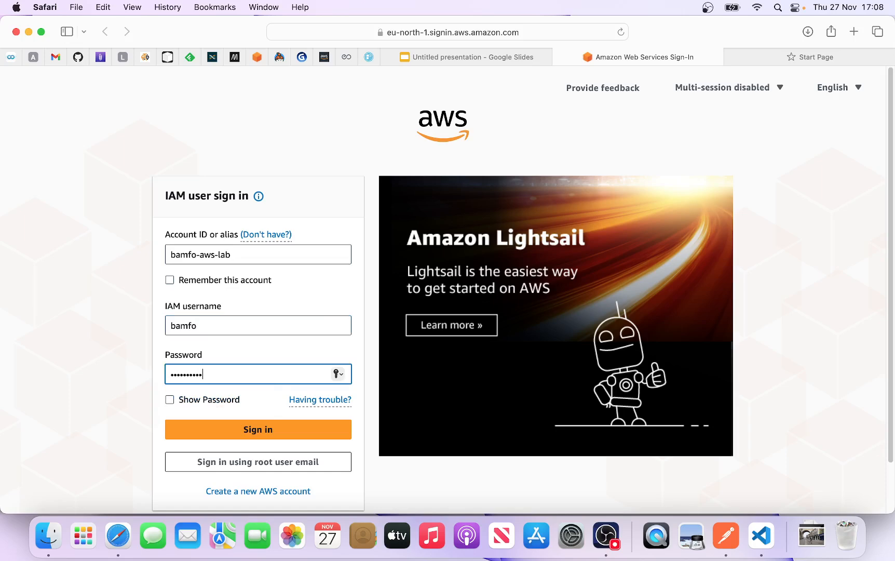
left_click(263, 431)
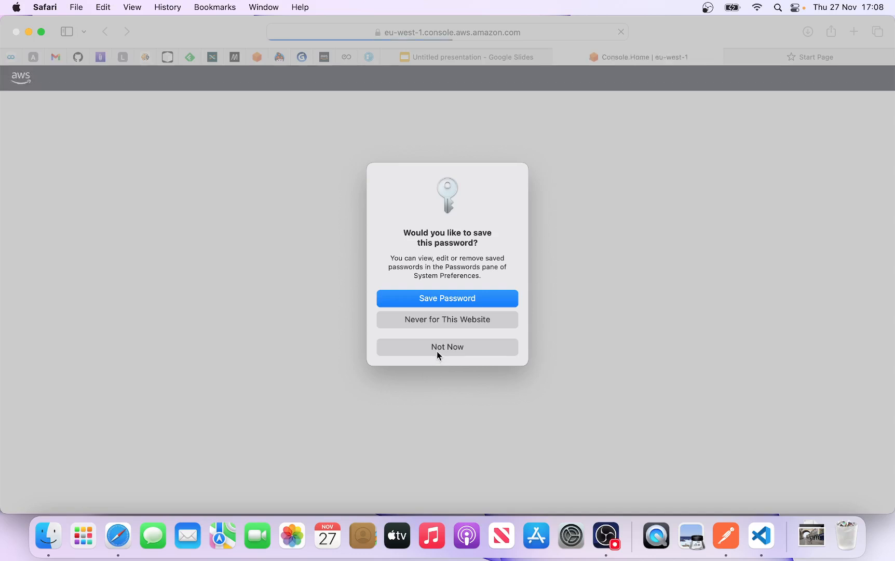
left_click(437, 352)
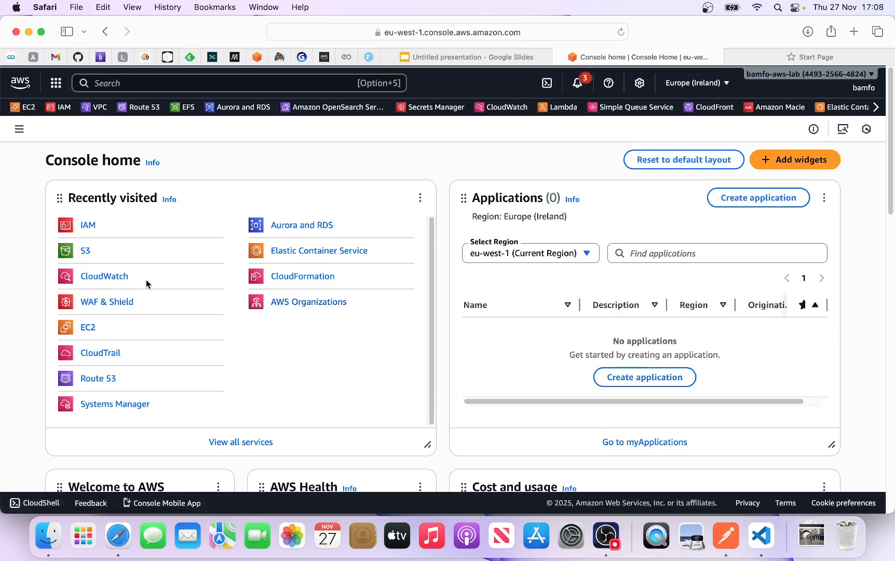
- Open the IT-security-team user group in IAM and show its permissions policies
left_click(95, 228)
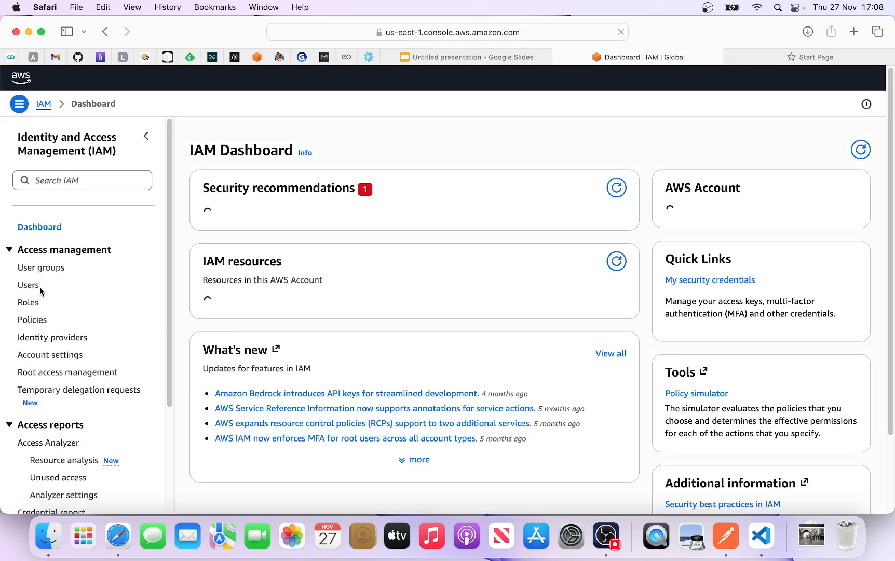
left_click(36, 275)
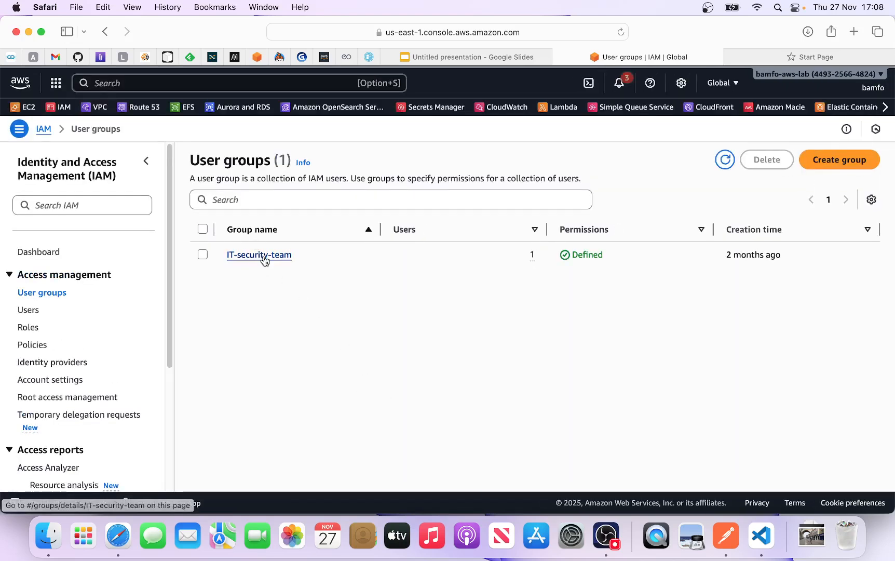
left_click(263, 255)
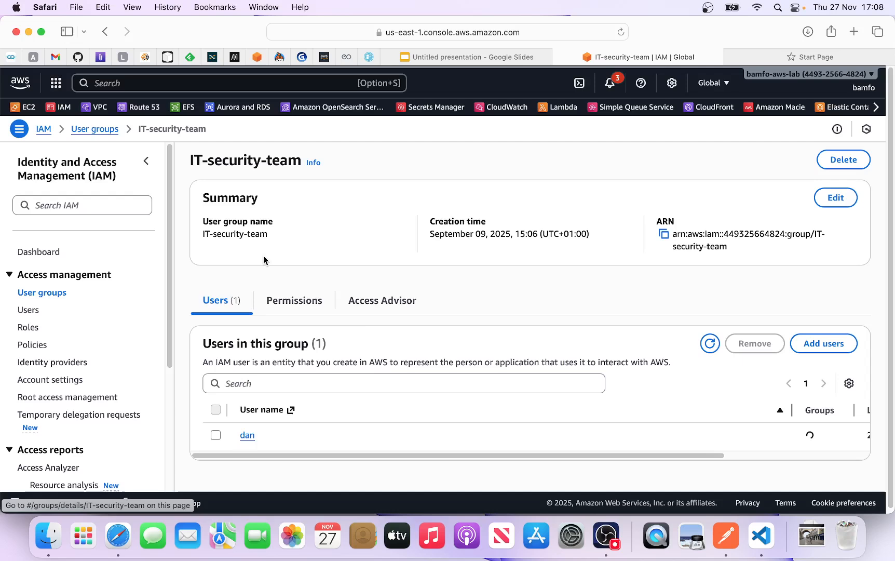
left_click(306, 302)
scroll(400, 318, "down", 1)
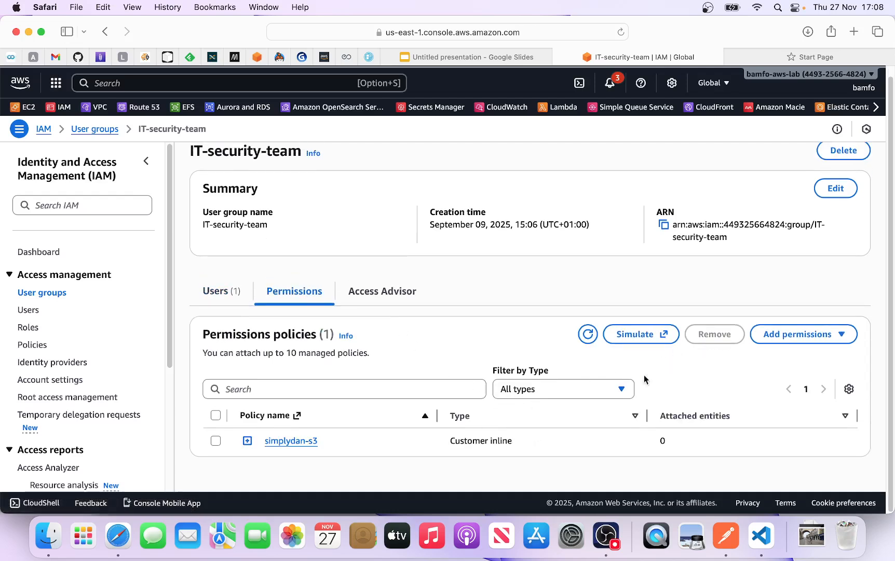
- Expand the simplydan-s3 policy and examine its ListAllMyBuckets action against the two simplydan-582 Resource entries
left_click(247, 441)
scroll(402, 395, "down", 4)
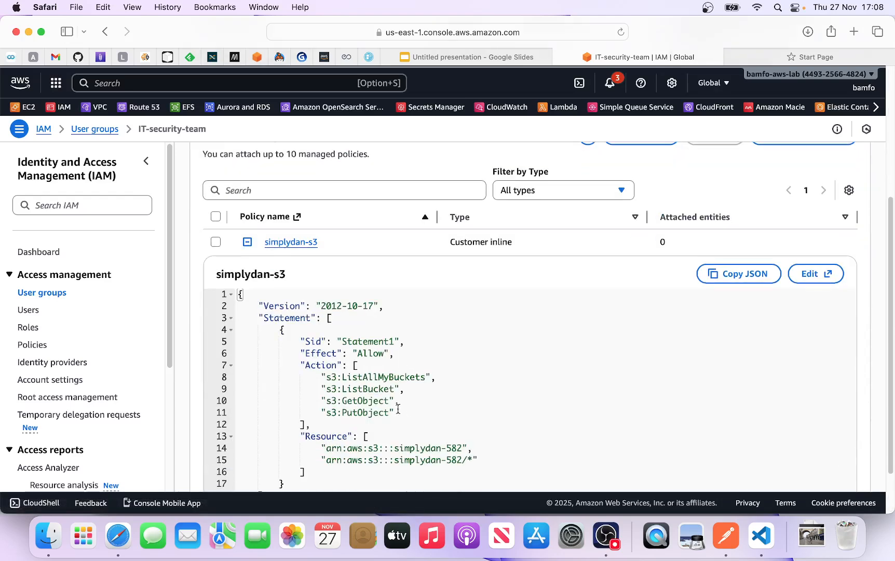
scroll(398, 409, "down", 2)
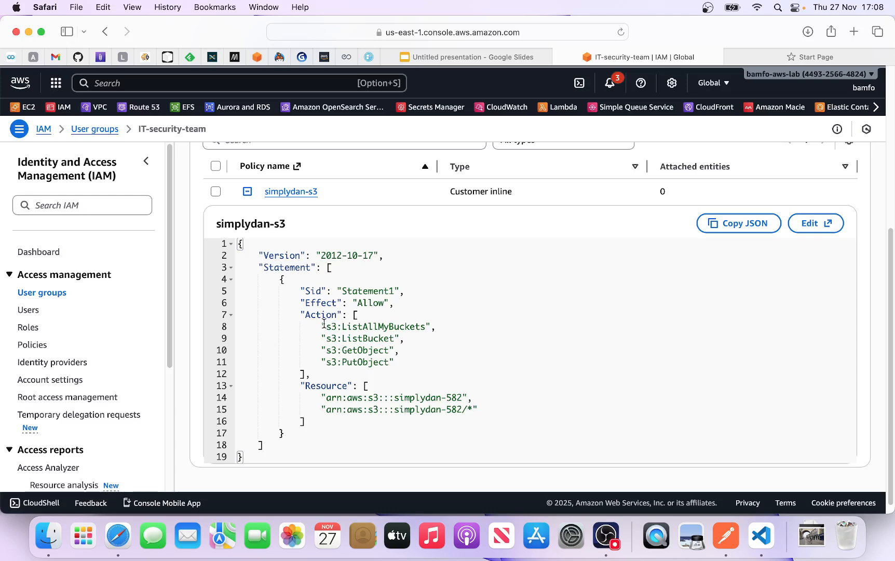
left_click_drag(323, 324, 429, 323)
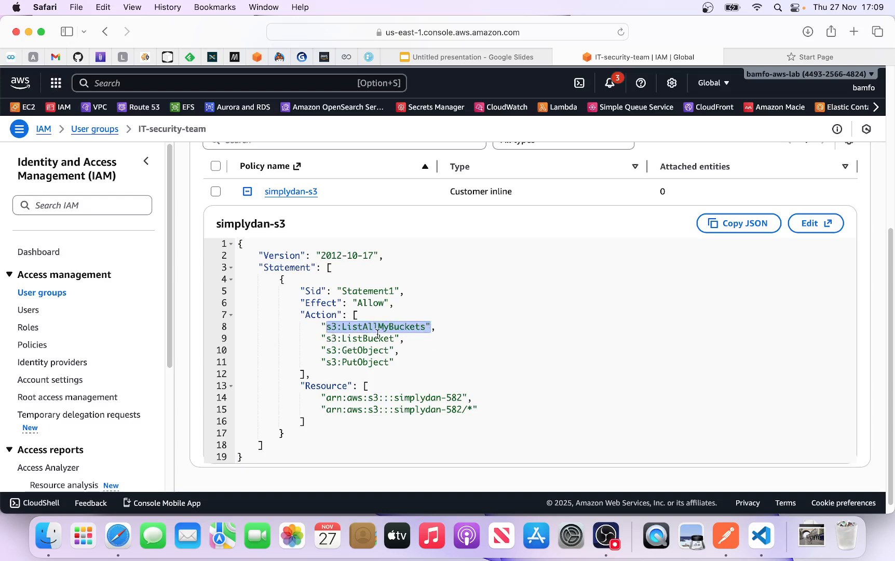
left_click_drag(322, 397, 478, 408)
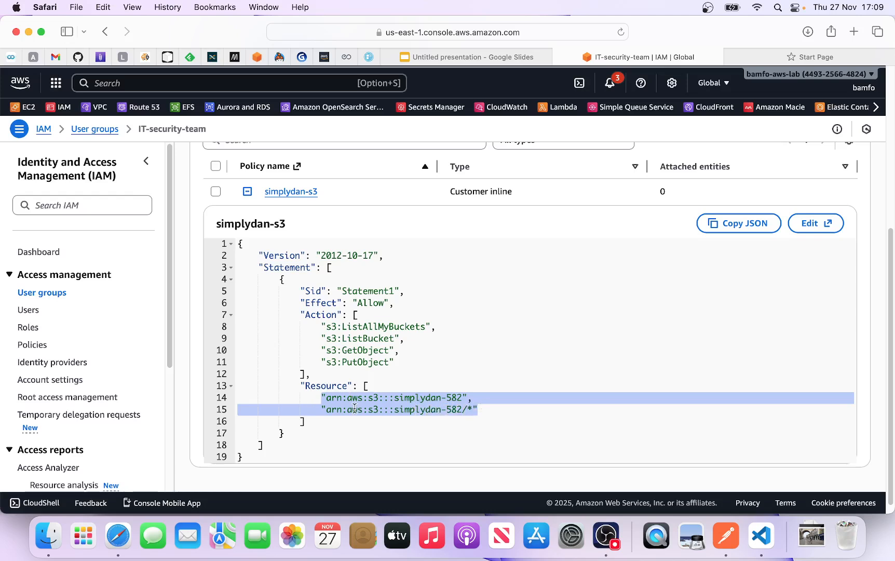
left_click(494, 322)
- Open the simplydan-s3 policy for editing and add a new statement after the existing one
left_click(813, 224)
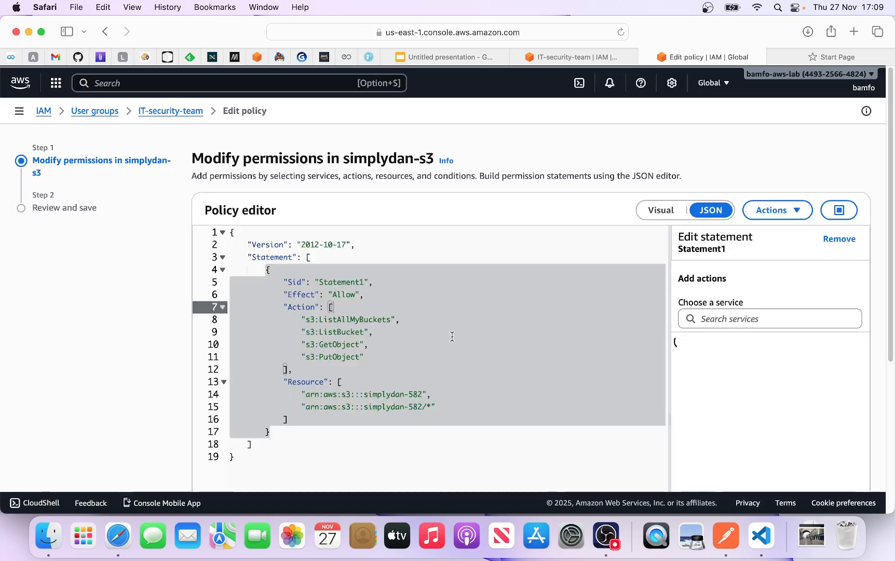
scroll(300, 416, "down", 3)
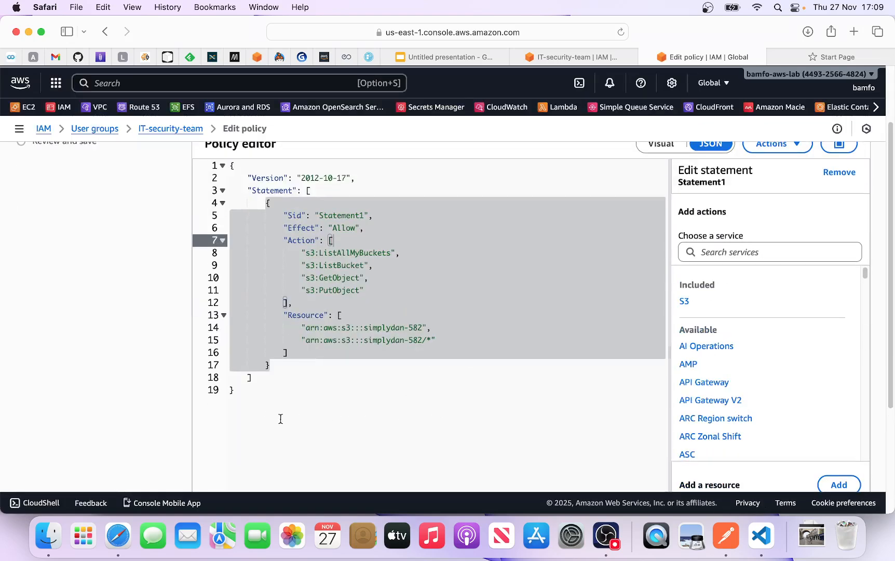
left_click(289, 425)
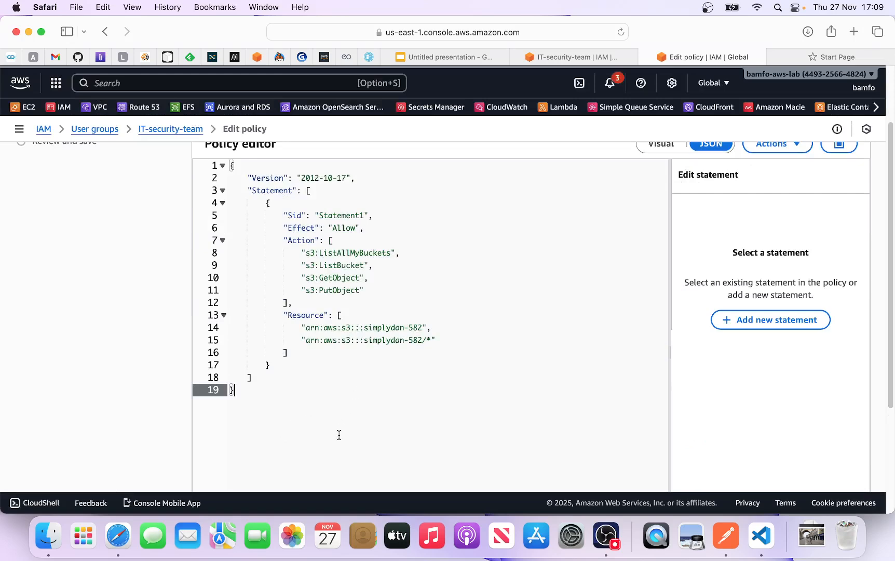
left_click(760, 326)
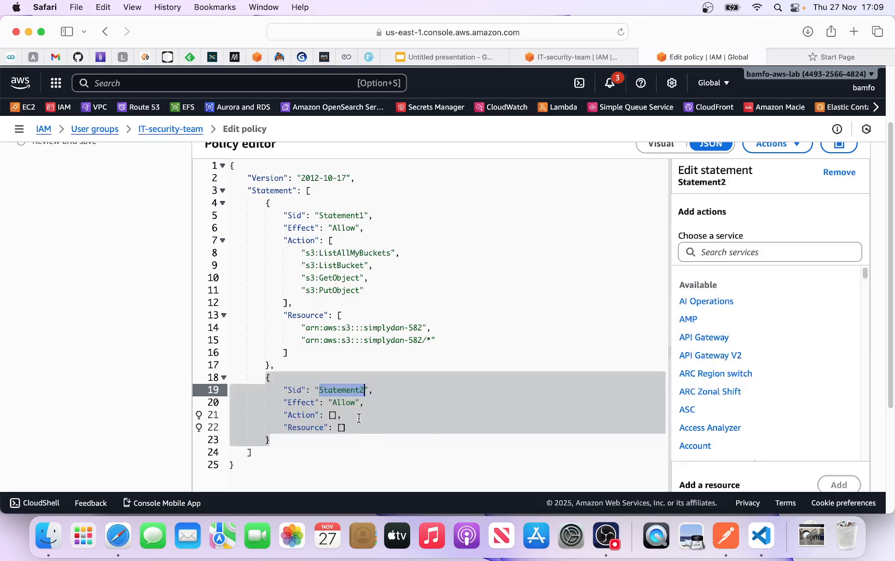
- Choose the S3 service for the new statement and allow all of its actions (s3:*)
left_click(728, 251)
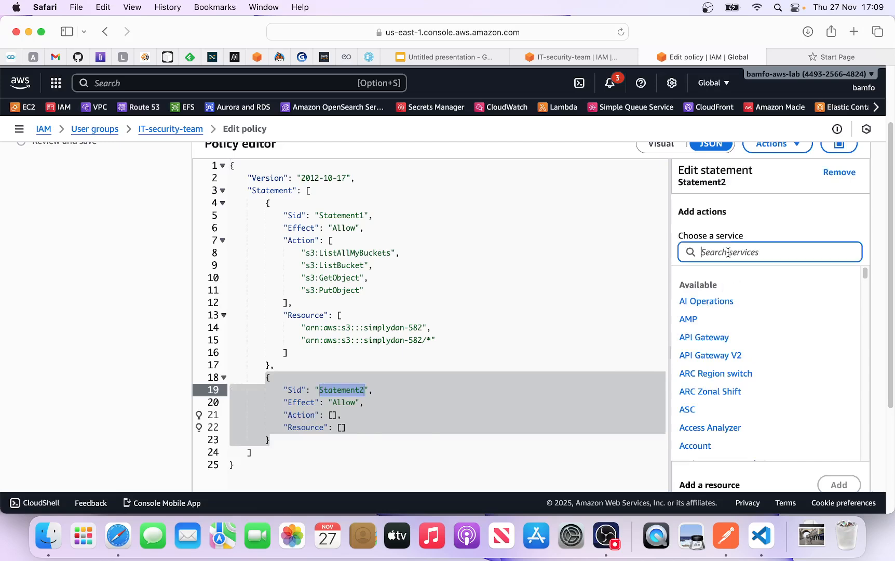
type("s3")
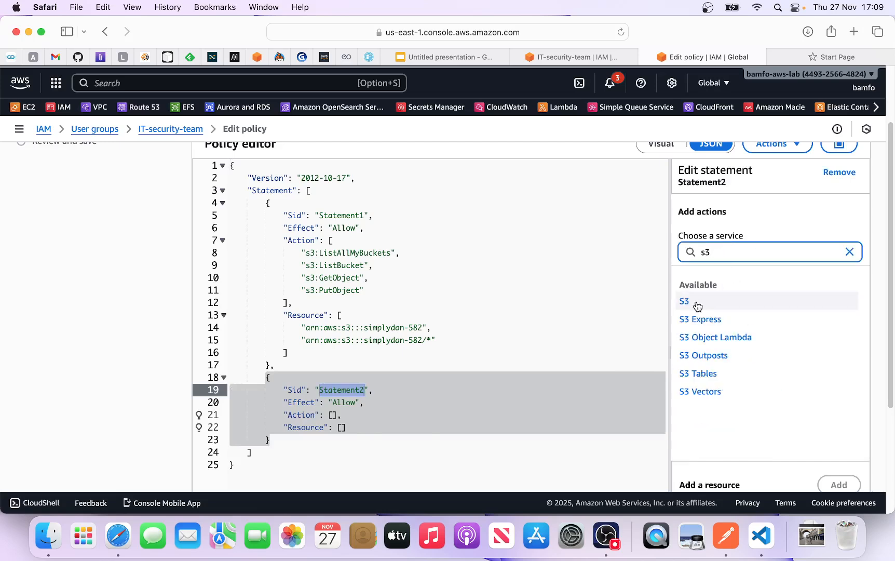
left_click(697, 306)
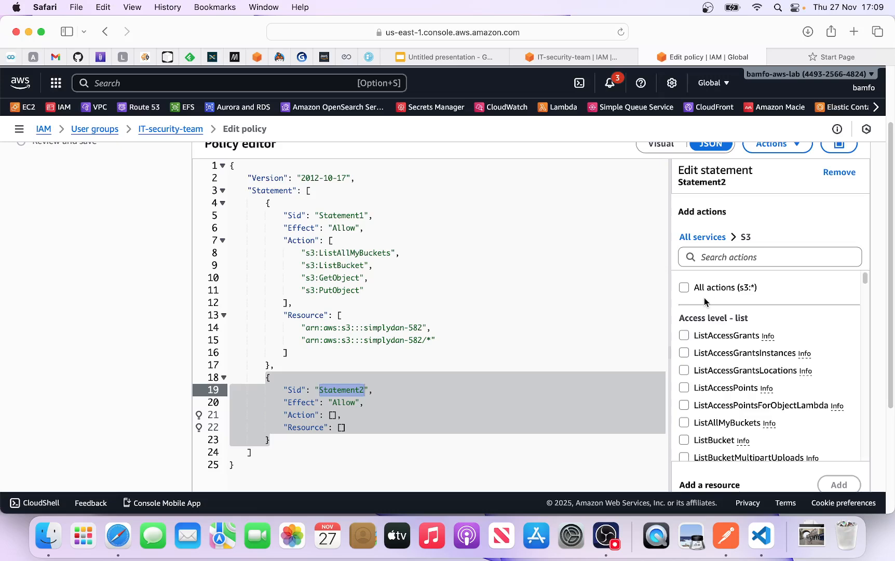
left_click(684, 289)
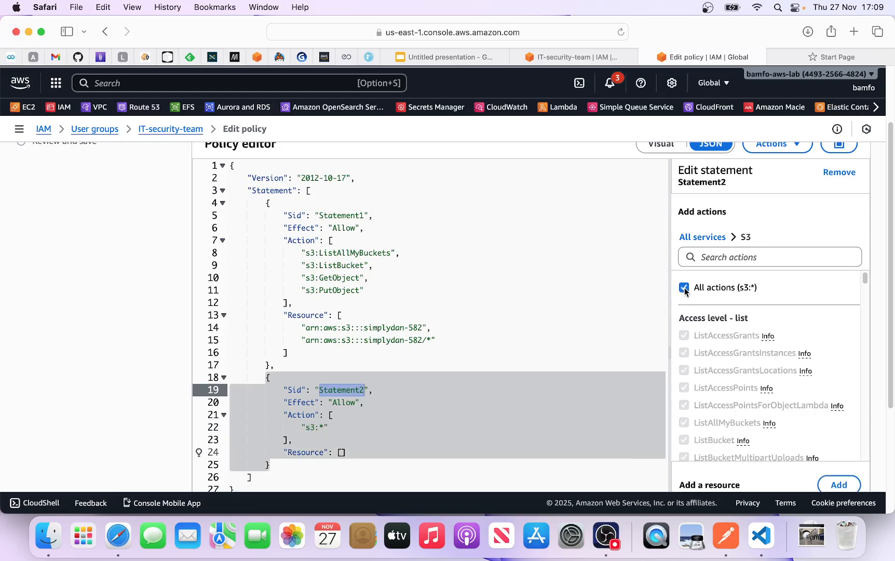
scroll(727, 291, "down", 1)
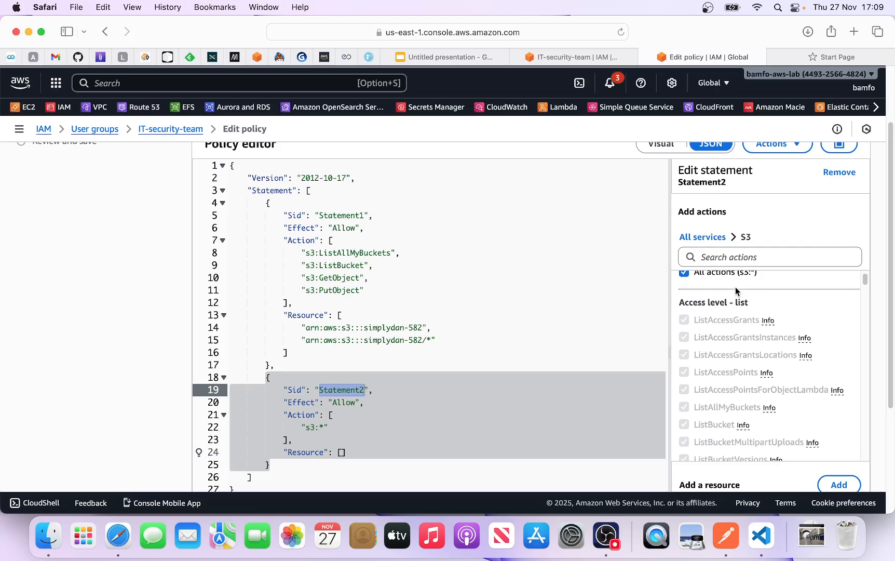
- Replace the all-actions permission in Statement2 with only the ListAllMyBuckets action
scroll(736, 291, "down", 5)
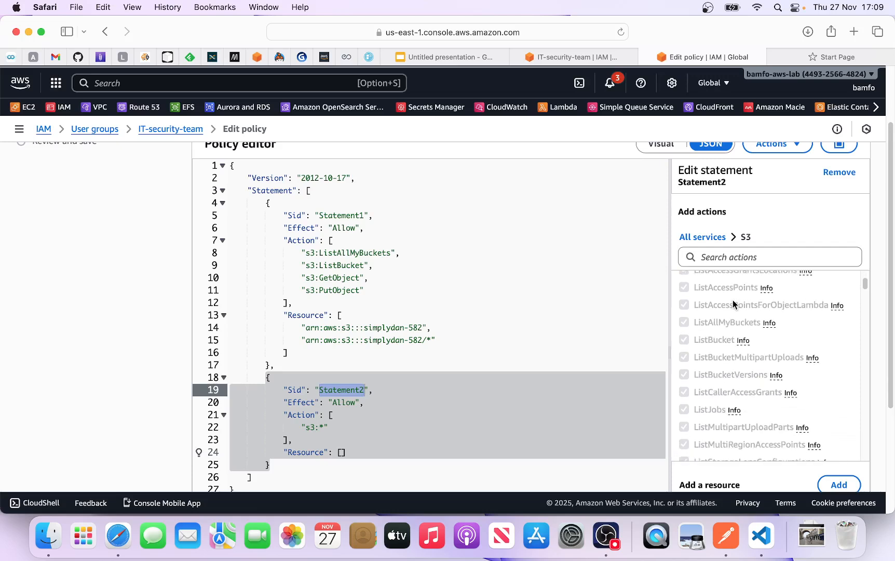
scroll(733, 299, "up", 7)
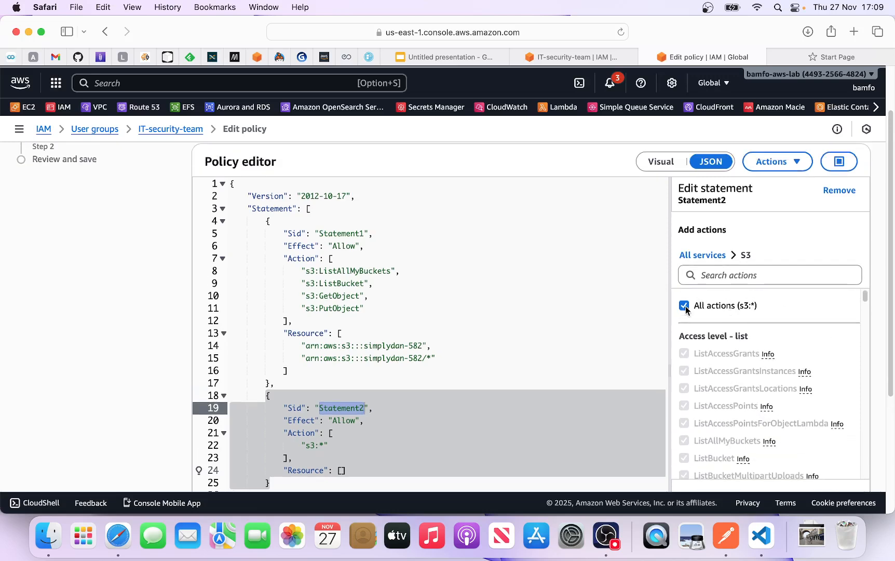
left_click(684, 305)
scroll(731, 415, "down", 3)
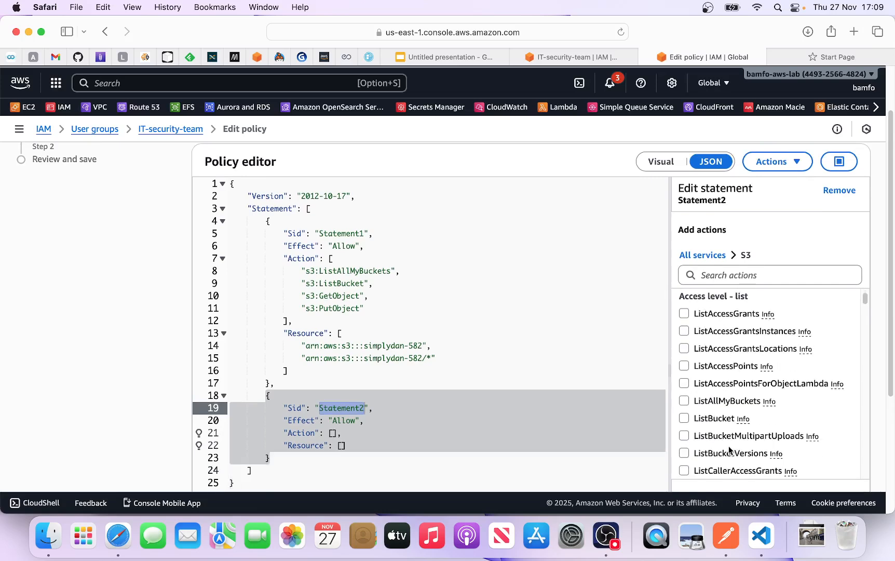
left_click(684, 401)
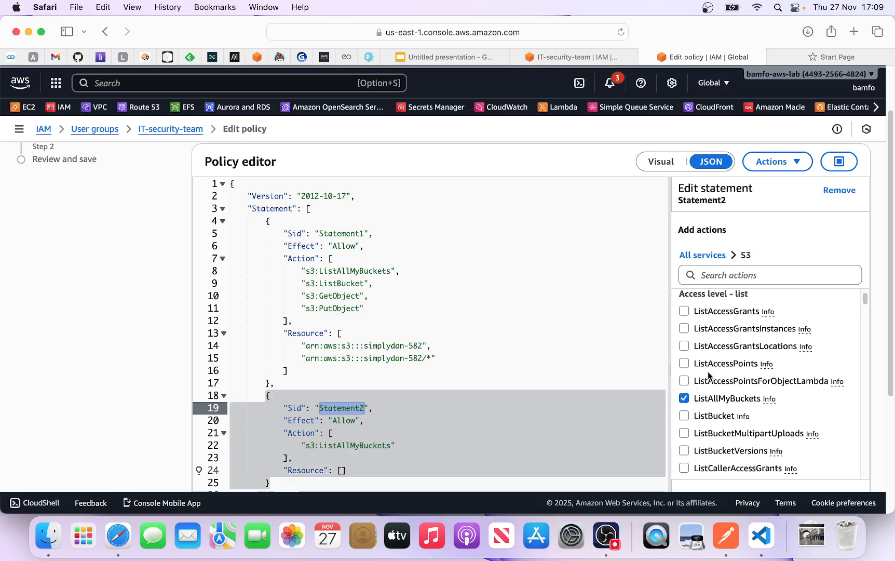
- Add a resource to Statement2 for the S3 service with resource type All Resources (*)
scroll(708, 375, "down", 1)
scroll(709, 375, "down", 10)
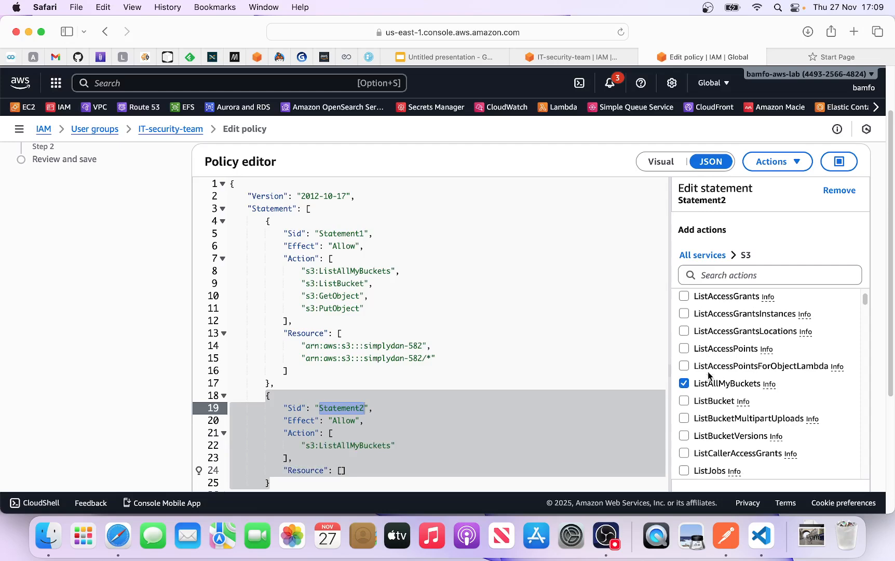
scroll(800, 392, "down", 20)
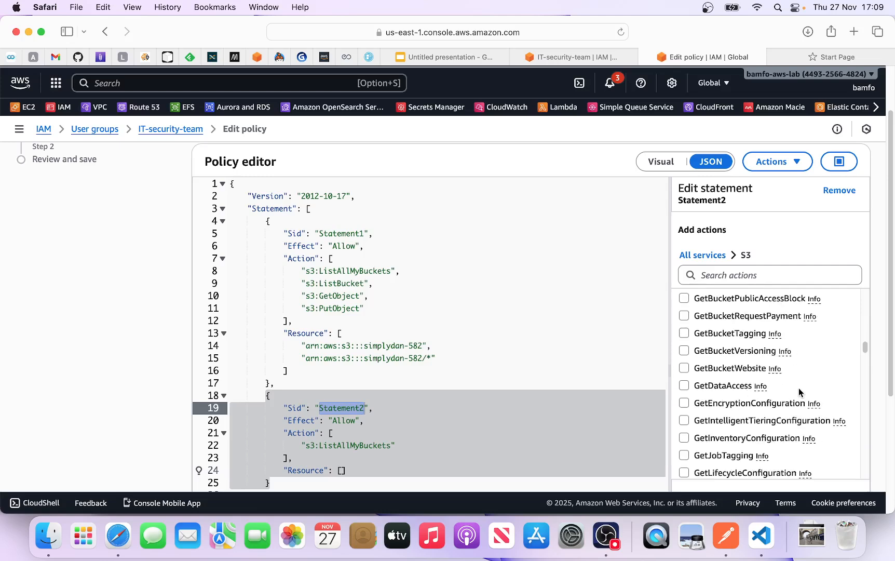
scroll(799, 393, "down", 5)
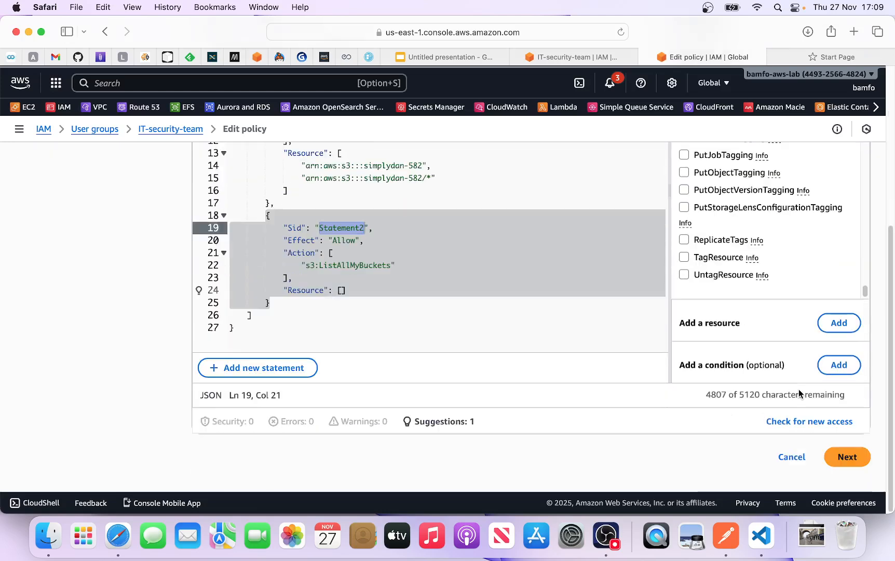
left_click(836, 325)
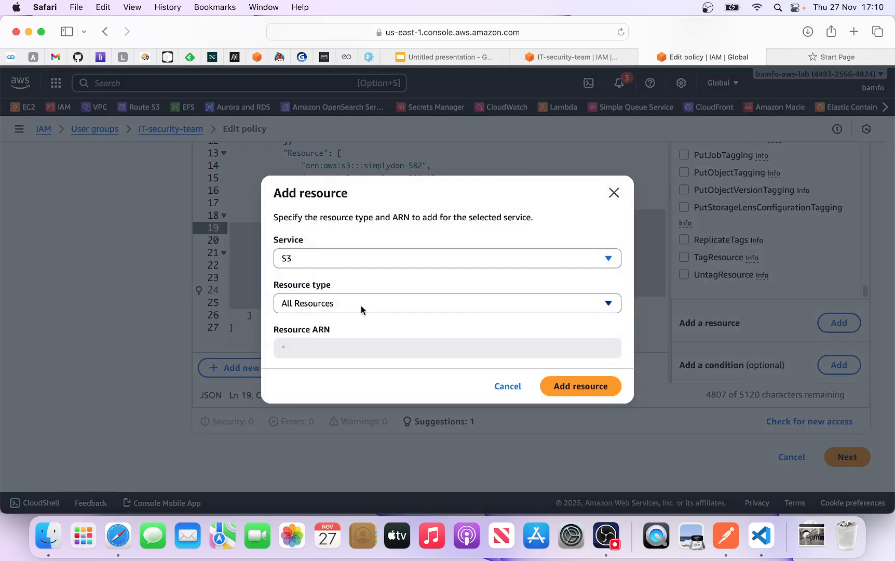
left_click_drag(286, 348, 279, 349)
left_click(568, 386)
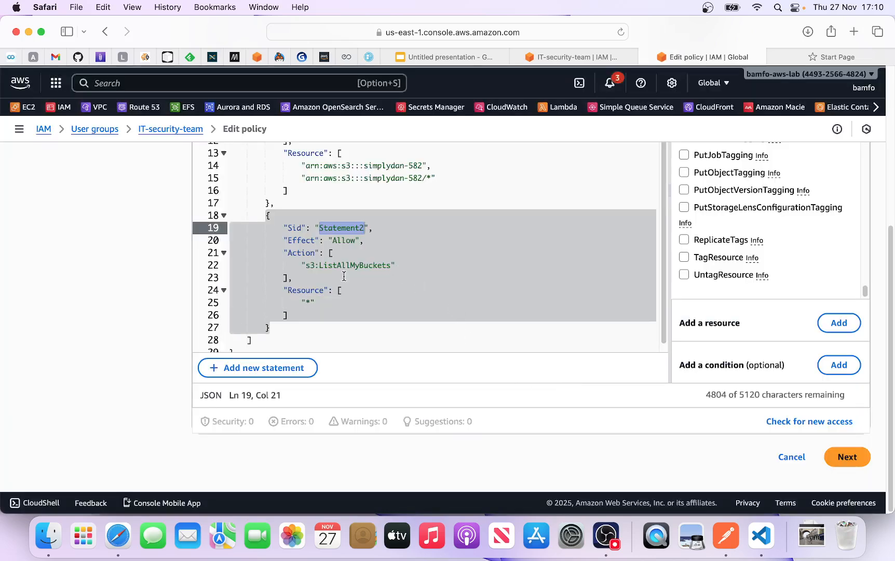
- Delete the "s3:ListAllMyBuckets" line from Statement1's Action list, along with the blank line it leaves
scroll(375, 273, "up", 1)
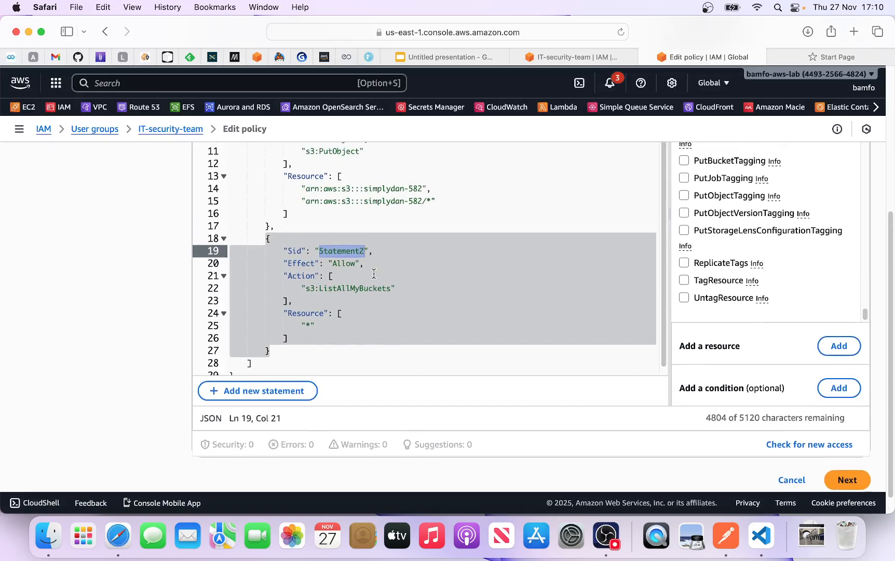
scroll(406, 274, "up", 3)
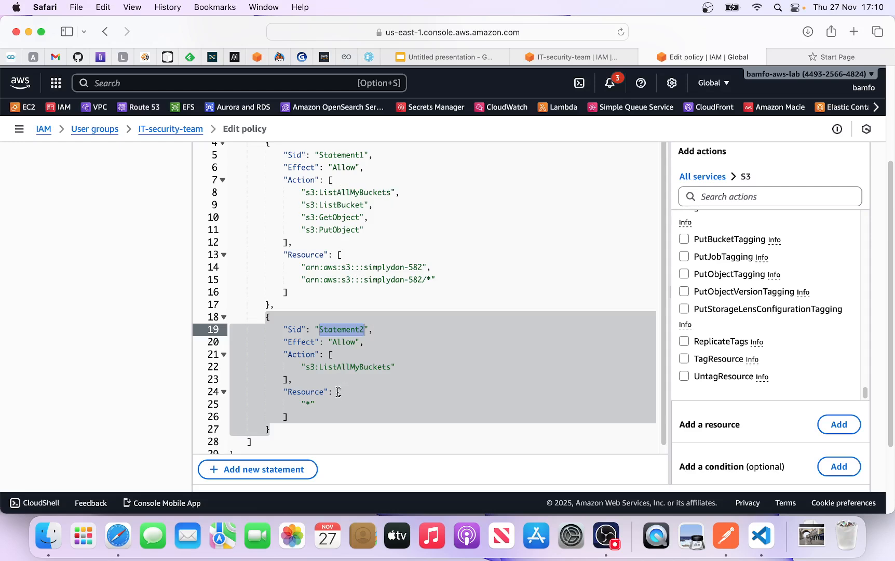
left_click_drag(302, 192, 400, 191)
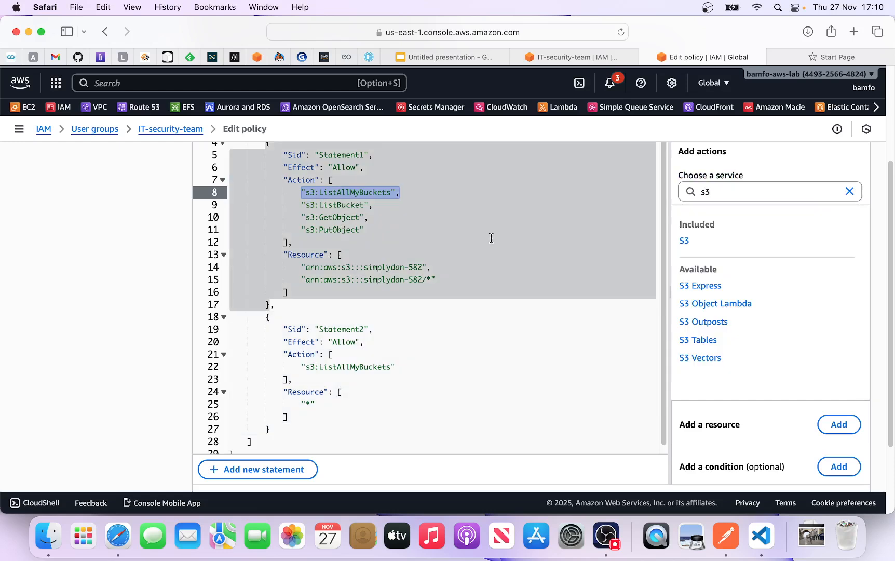
key("BackSpace")
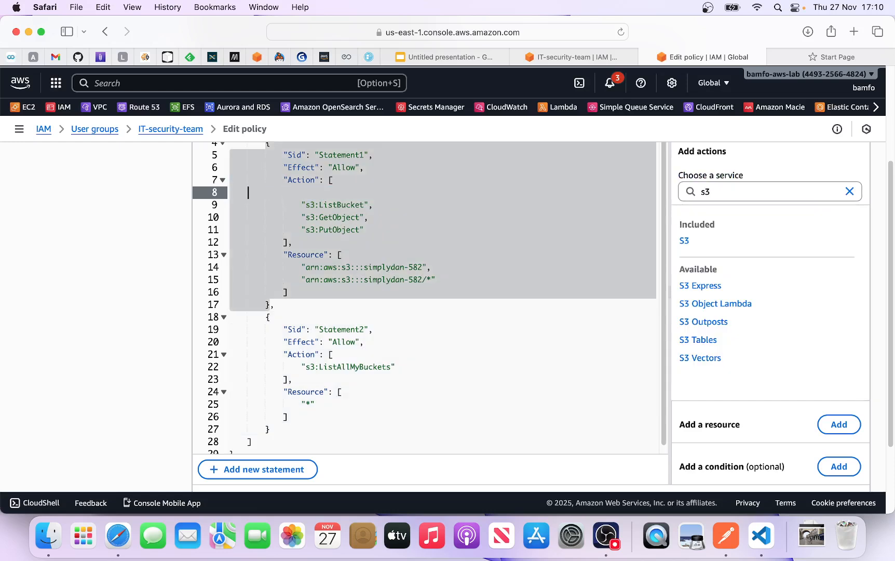
key("BackSpace")
key("BackSpace")
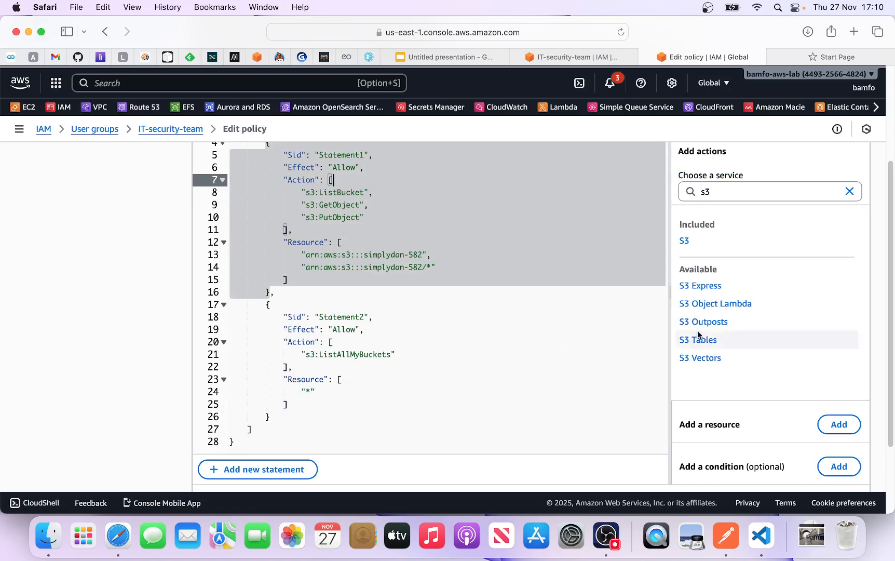
- Proceed to the policy review and save the changes to simplydan-s3
scroll(555, 275, "down", 3)
left_click(856, 464)
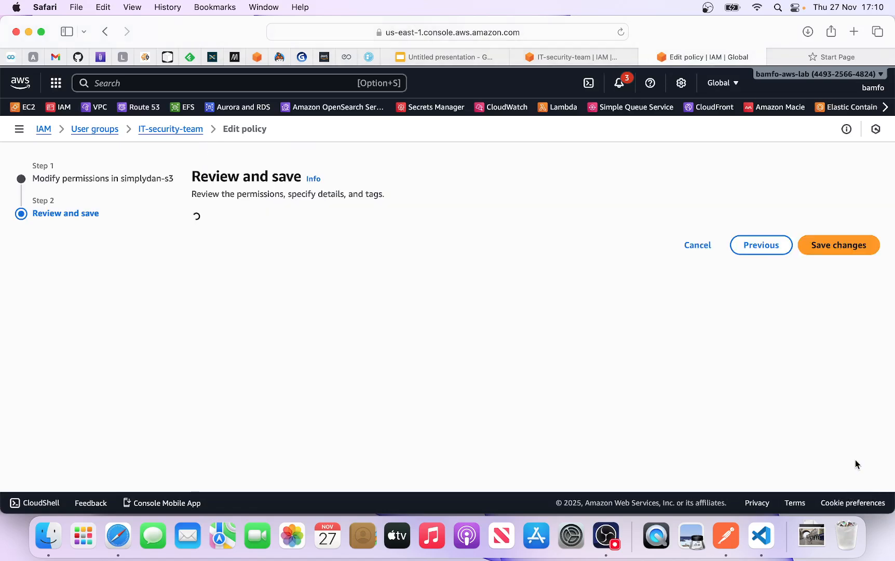
left_click(835, 393)
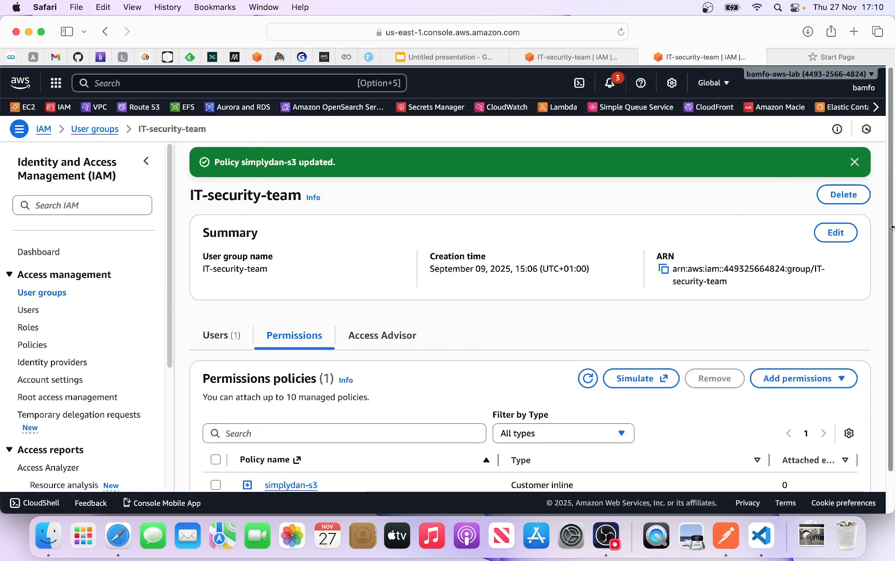
- Sign out of the administrator's AWS session and open the IAM user sign-in page for the Management Console
left_click(863, 89)
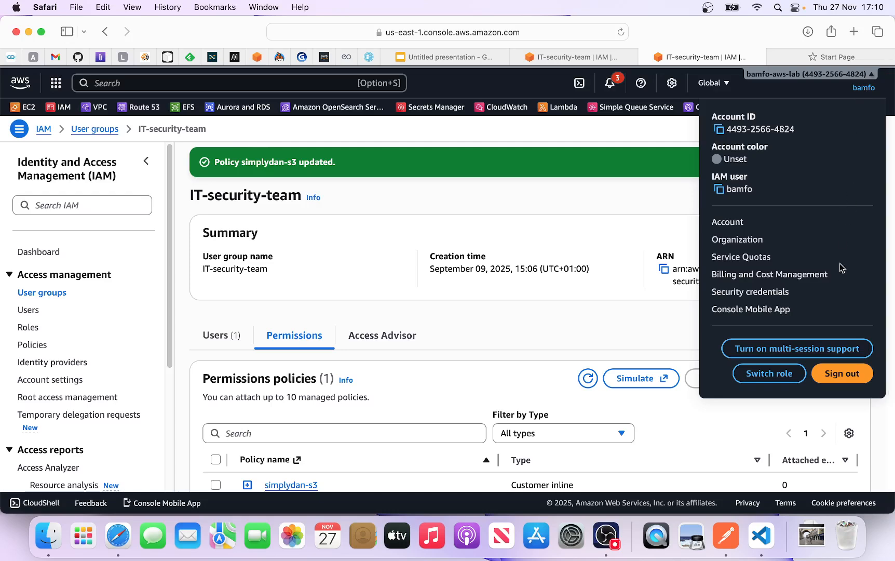
left_click(844, 374)
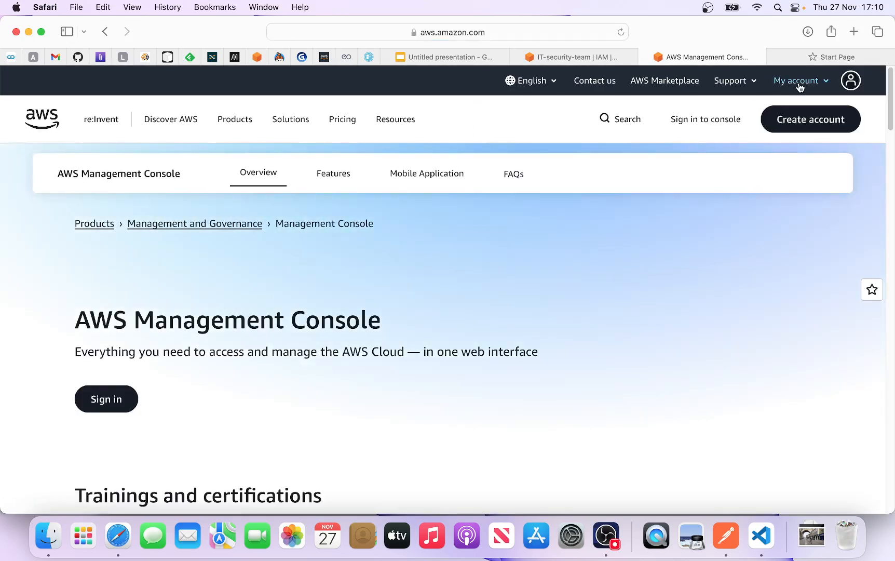
left_click(795, 83)
left_click(755, 122)
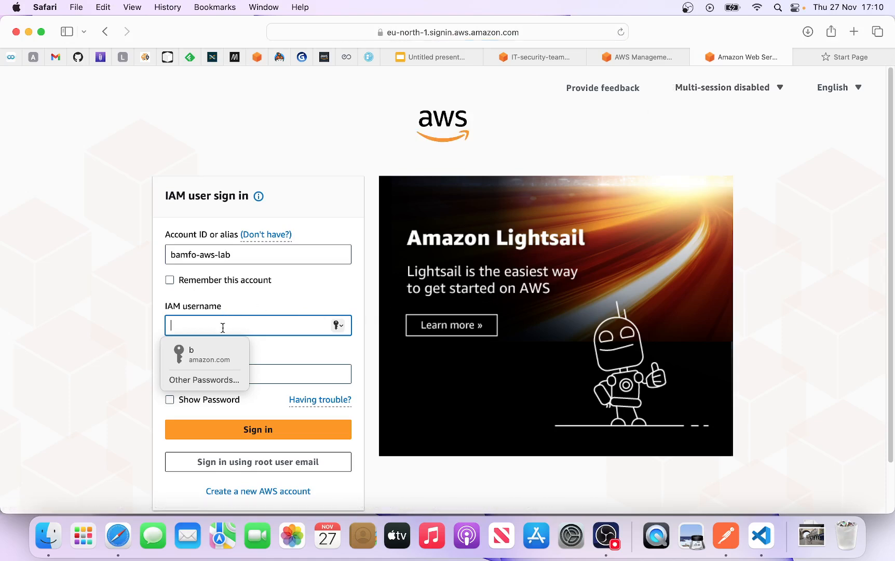
- Sign in with the test user's IAM username and account password, and decline saving the password
type("dan")
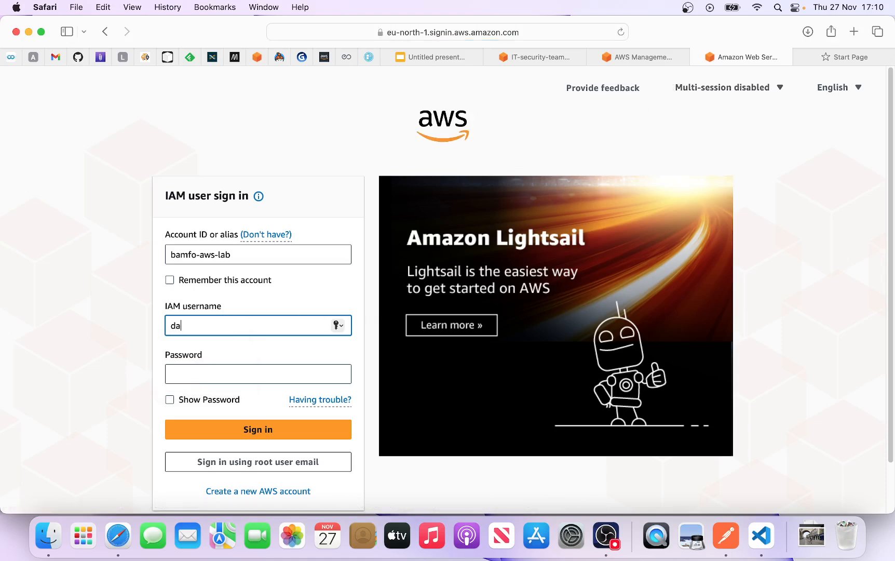
left_click(198, 375)
type("•")
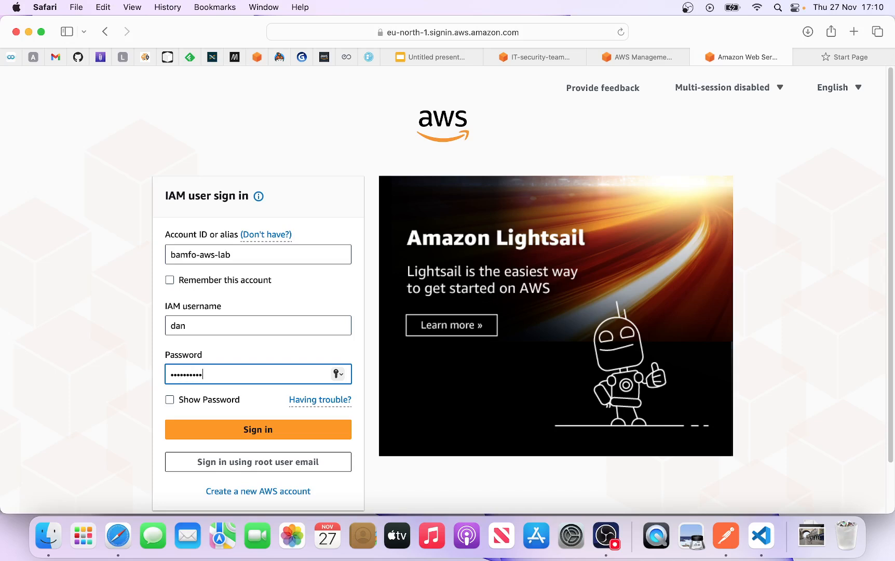
left_click(233, 432)
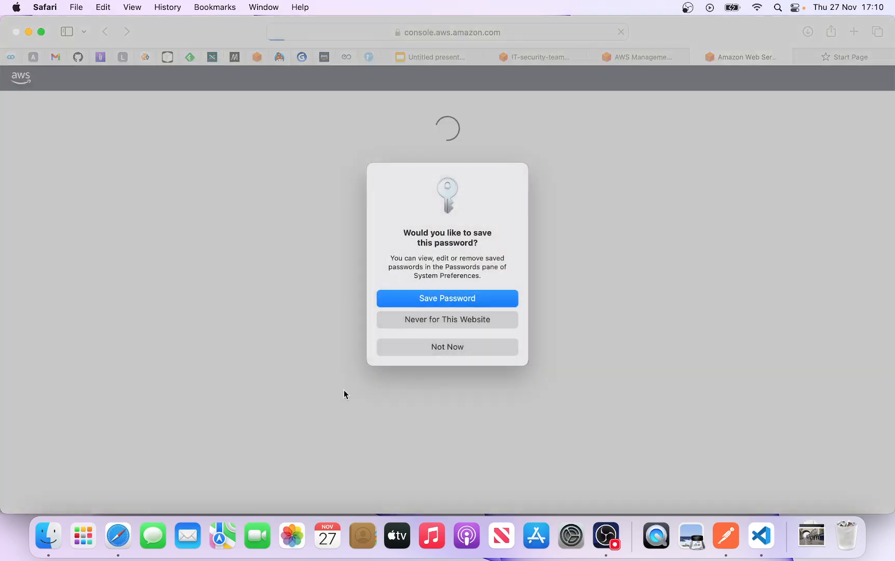
left_click(446, 351)
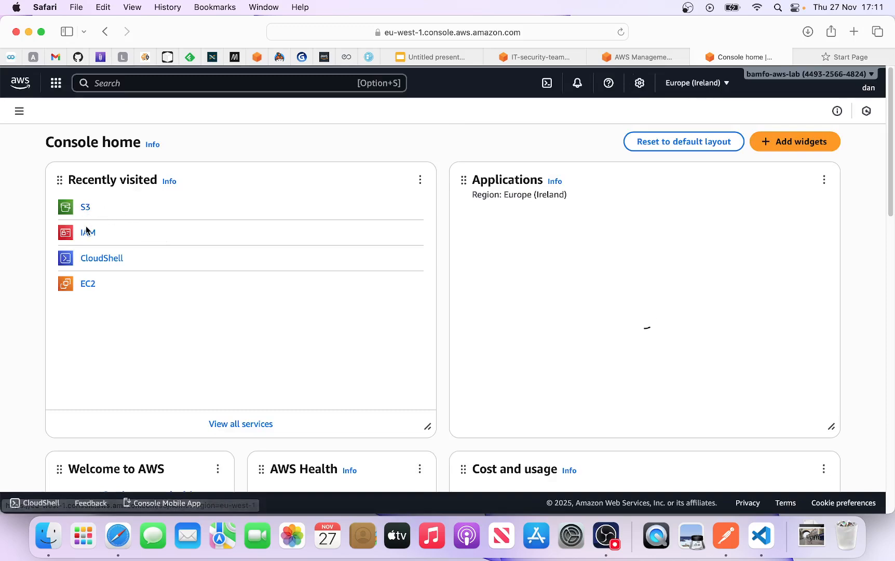
- Open S3, look through the general purpose buckets, and open body-425 to check access to its objects
left_click(85, 208)
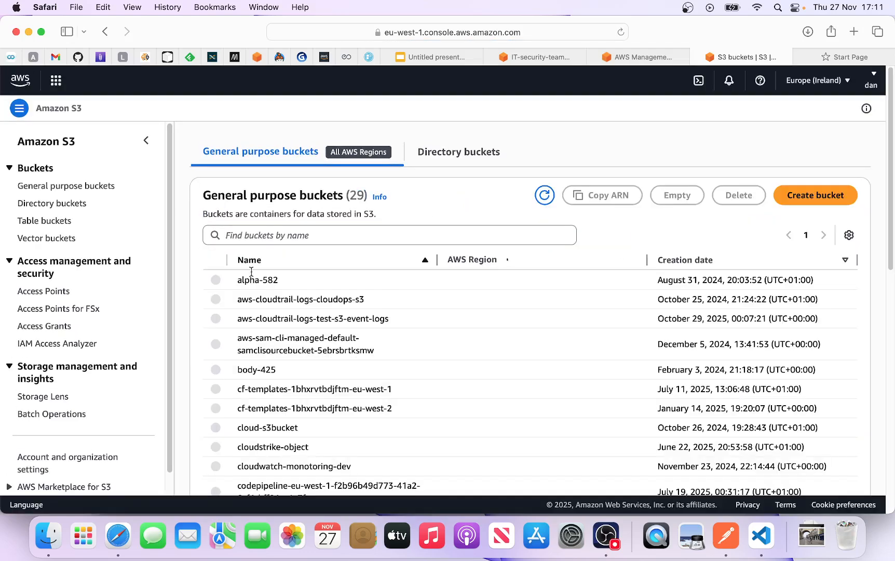
scroll(271, 322, "down", 1)
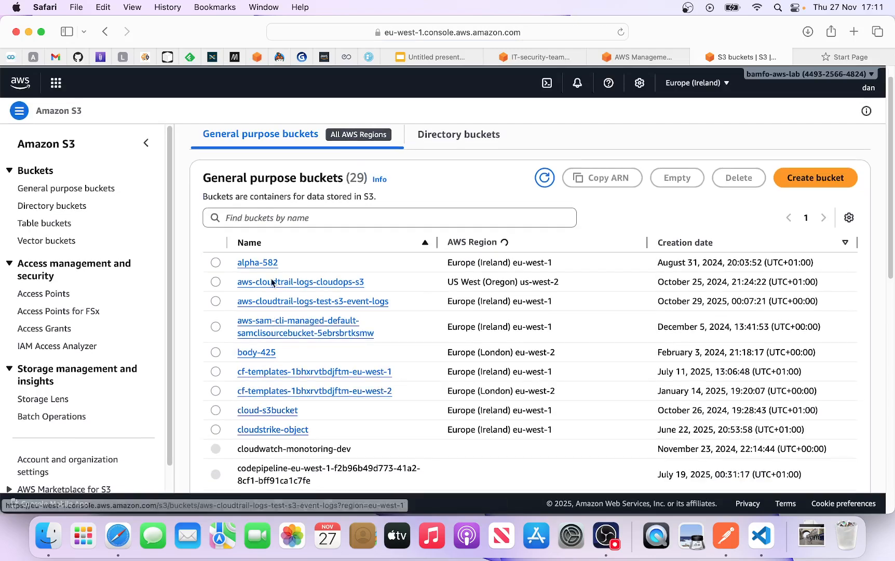
scroll(311, 317, "down", 5)
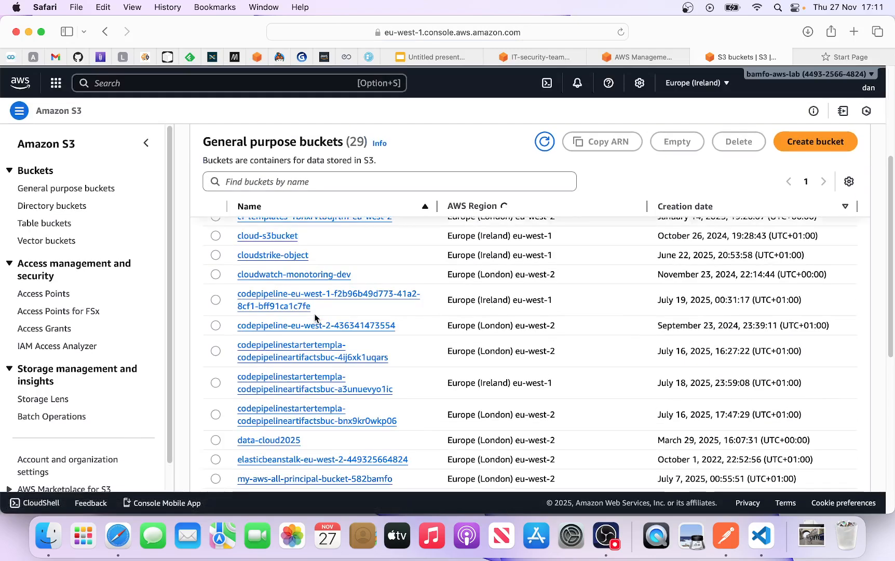
scroll(302, 310, "up", 3)
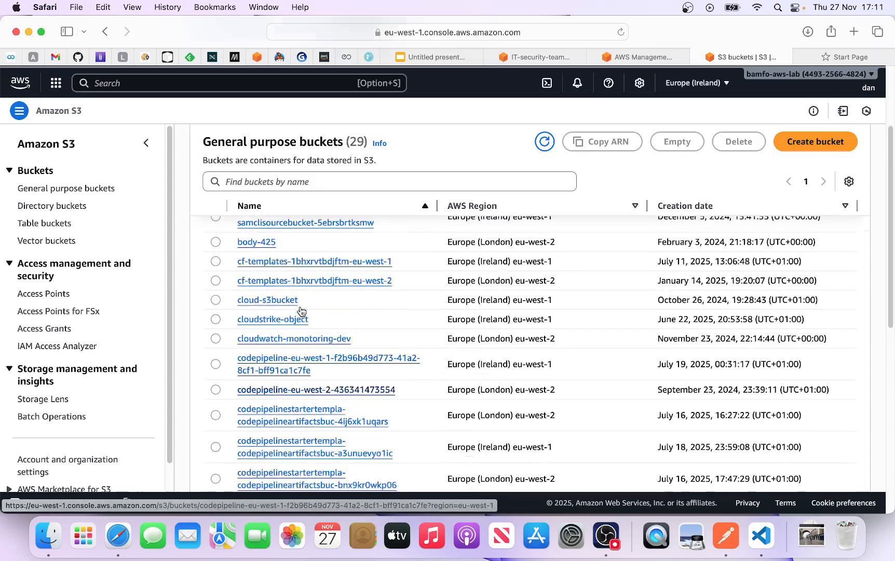
scroll(301, 311, "up", 5)
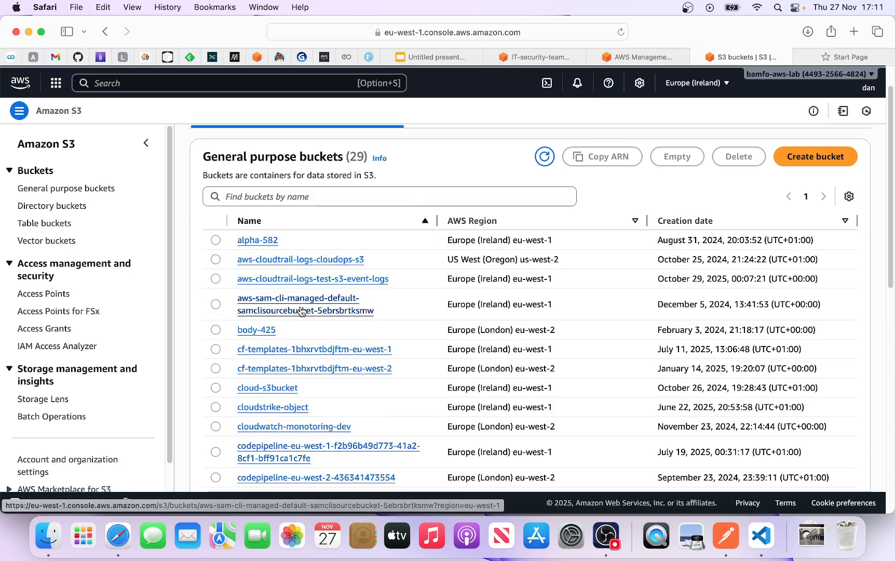
left_click(270, 333)
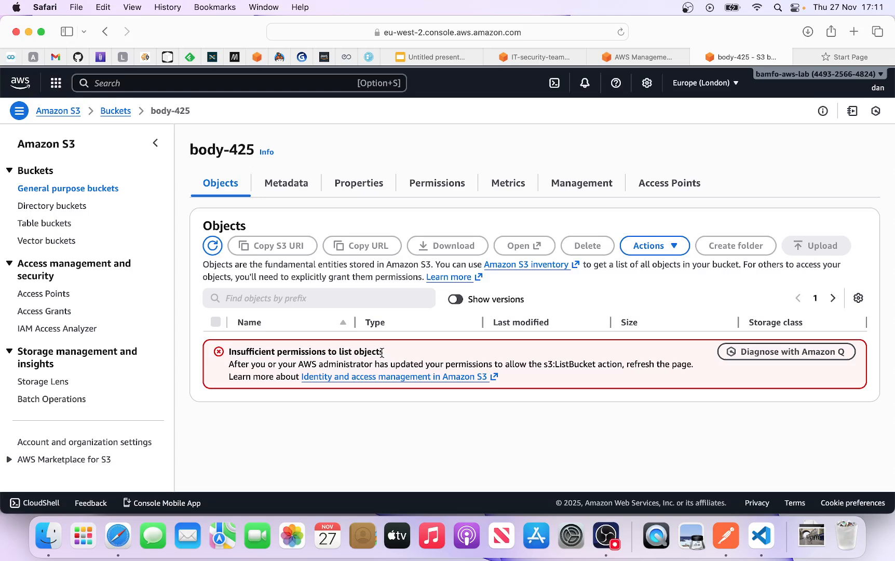
- Return to the bucket list, open simplydan-582, and view the details of _MZ95869.jpg in its dev/test/ folder
left_click(116, 118)
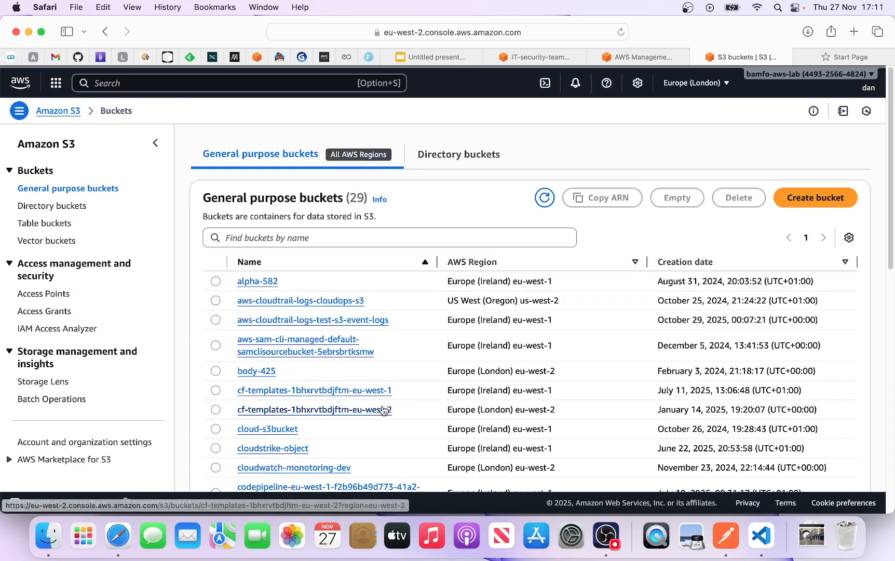
scroll(394, 410, "down", 3)
scroll(383, 411, "down", 10)
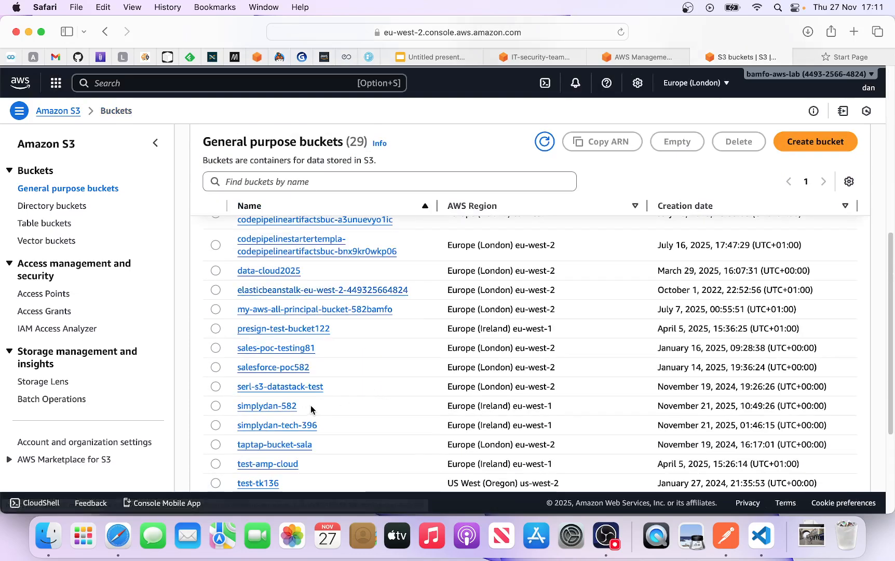
left_click(267, 406)
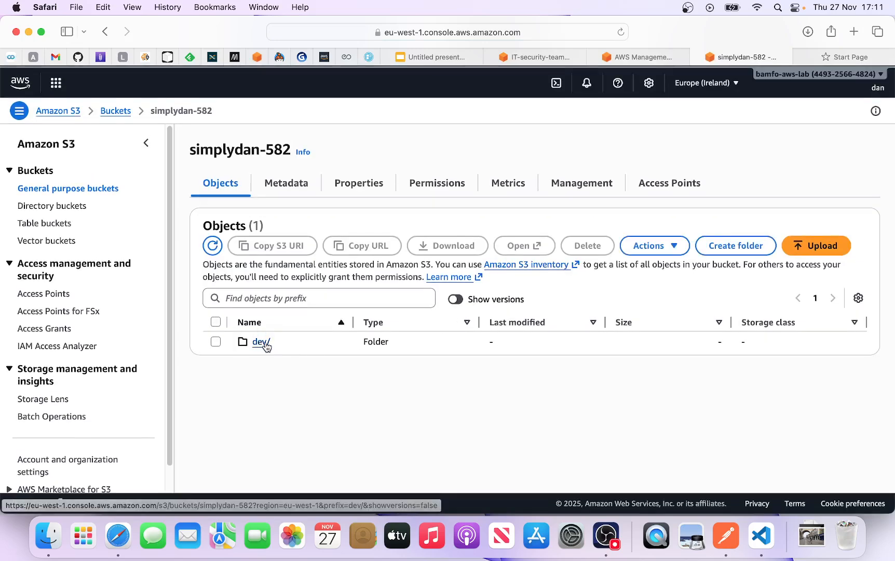
left_click(259, 344)
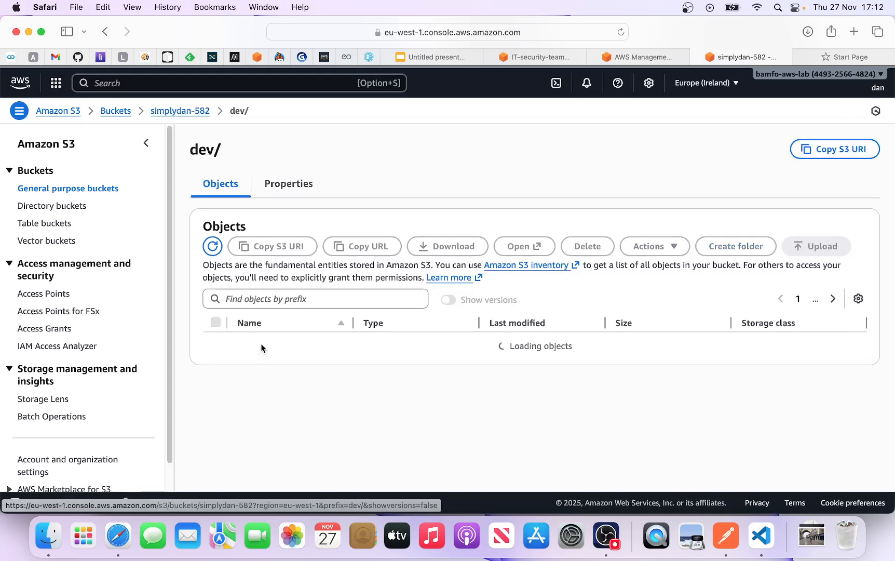
left_click(261, 347)
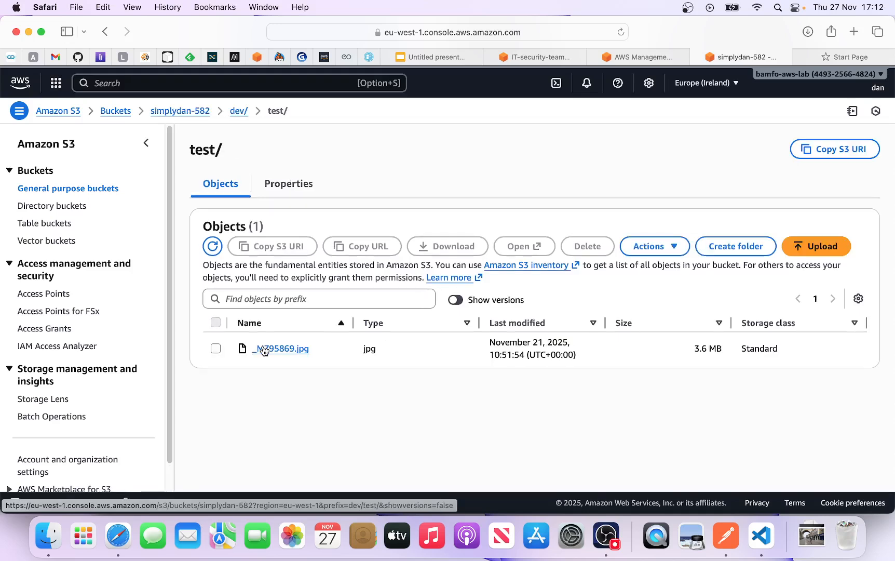
left_click(290, 355)
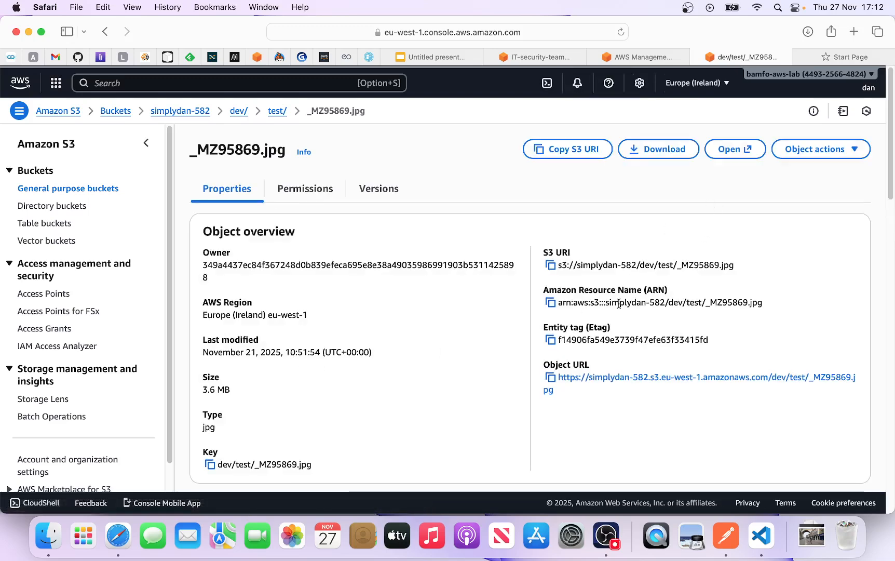
- Download and view _MZ95869.jpg to test read access, and return to the test/ folder
left_click(667, 158)
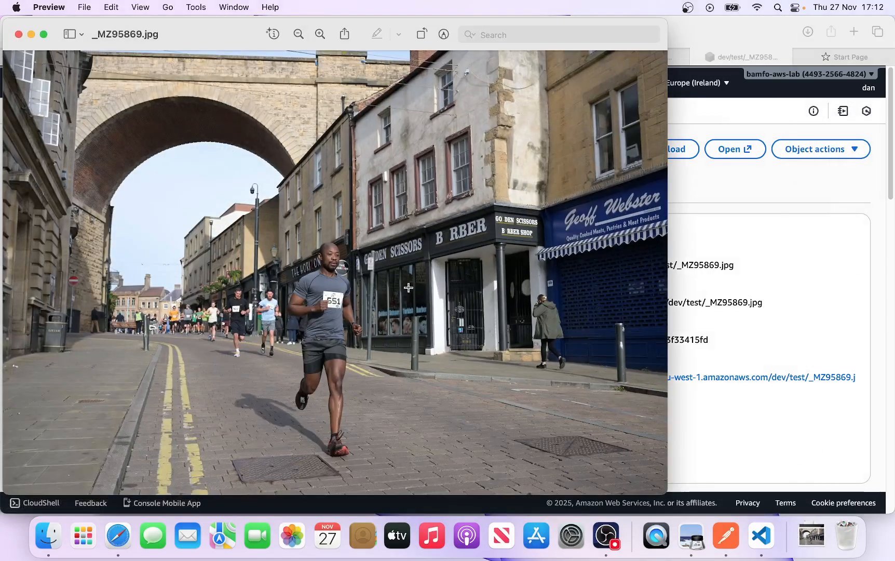
left_click(20, 35)
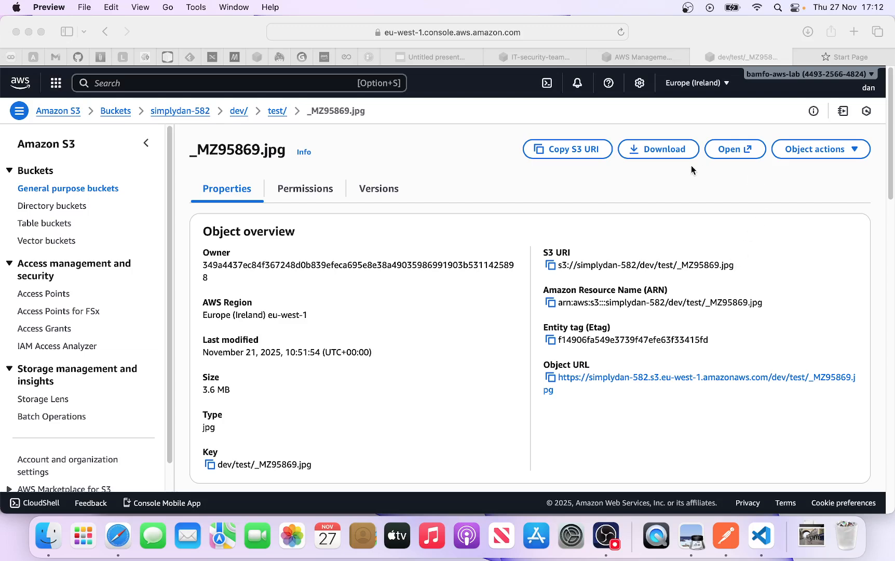
left_click(282, 110)
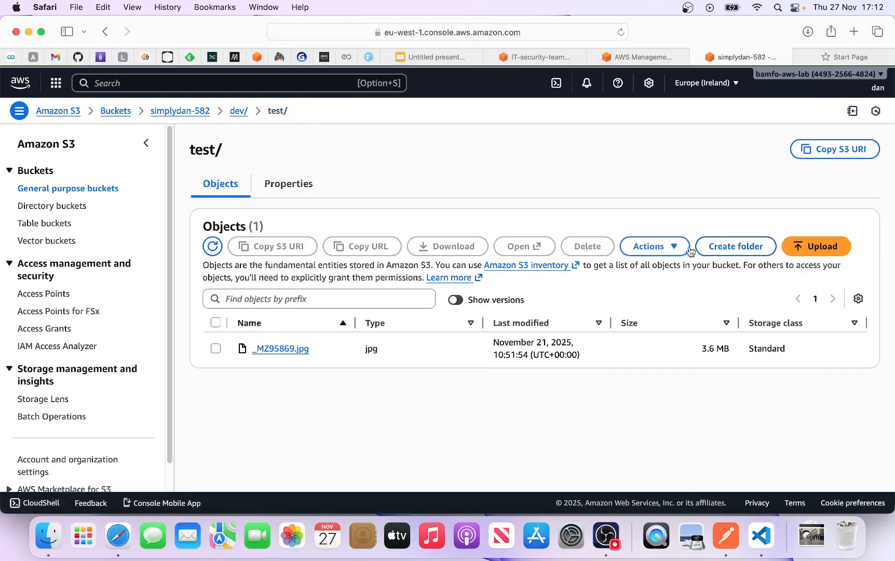
- Upload k8s.png from the Desktop to the simplydan-582 bucket's dev/test/ folder and close the upload status
left_click(653, 246)
left_click(833, 252)
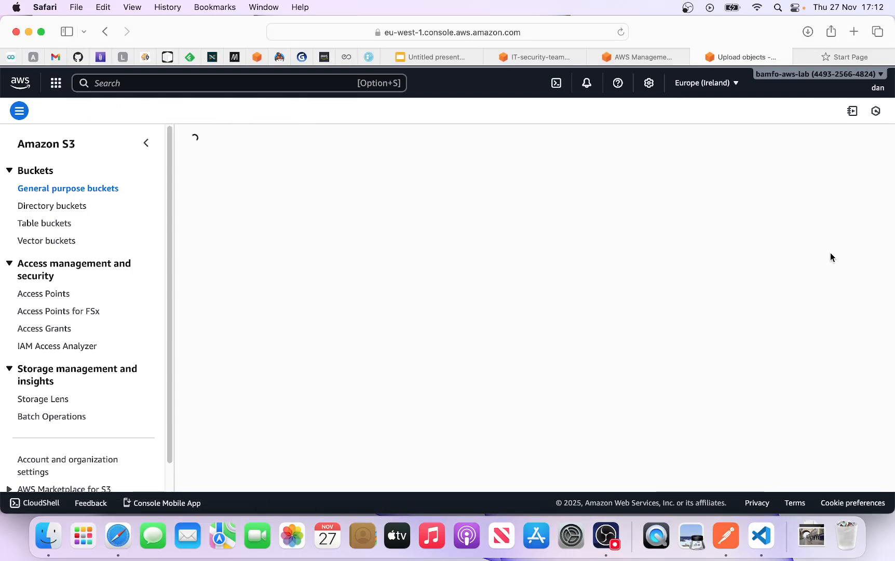
left_click(772, 266)
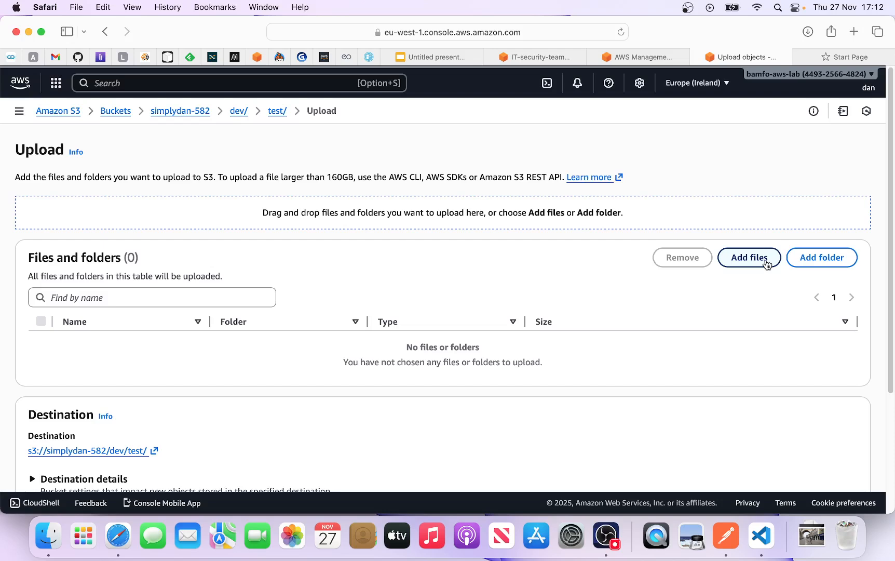
left_click(313, 323)
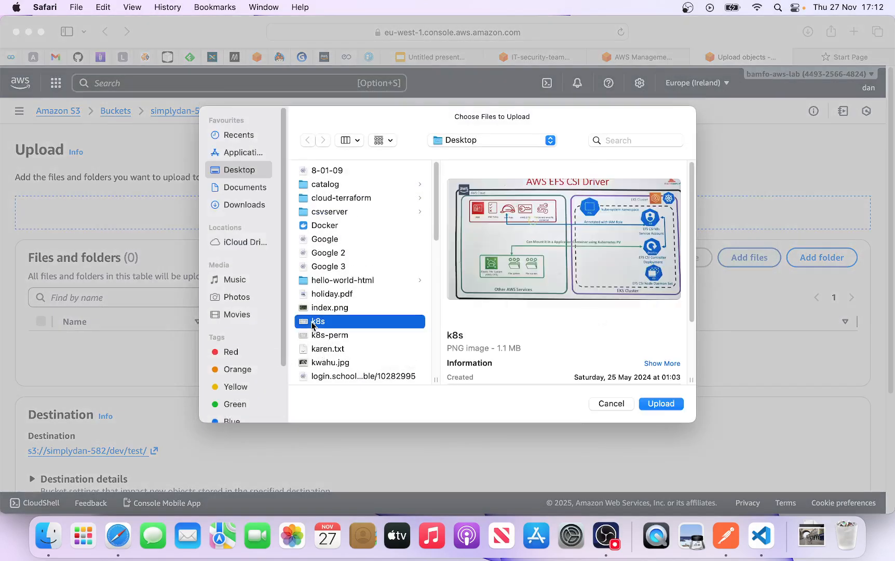
left_click(675, 403)
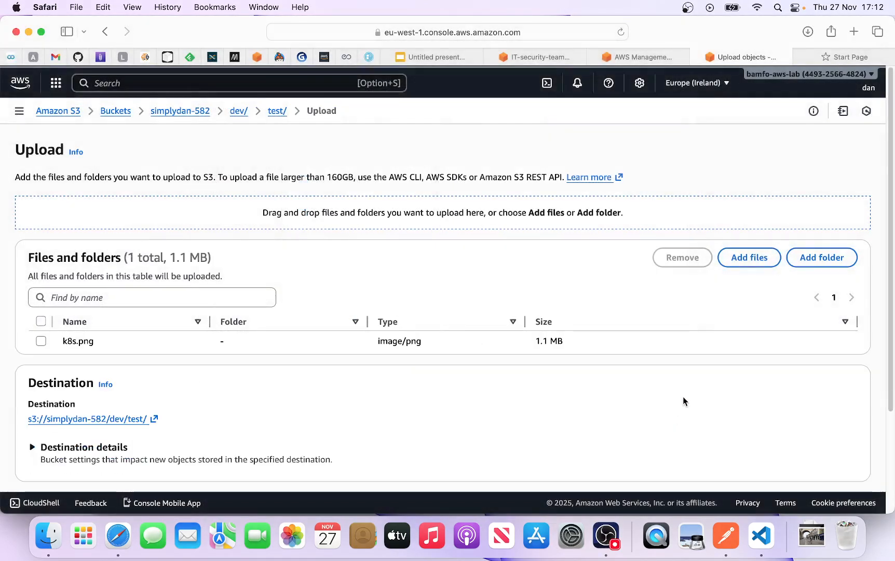
scroll(683, 399, "down", 4)
left_click(834, 455)
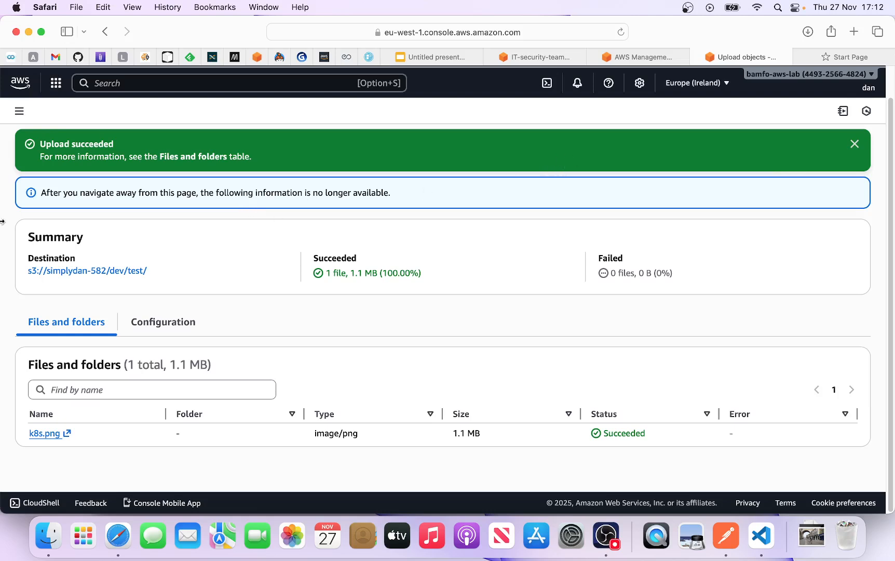
scroll(276, 206, "up", 1)
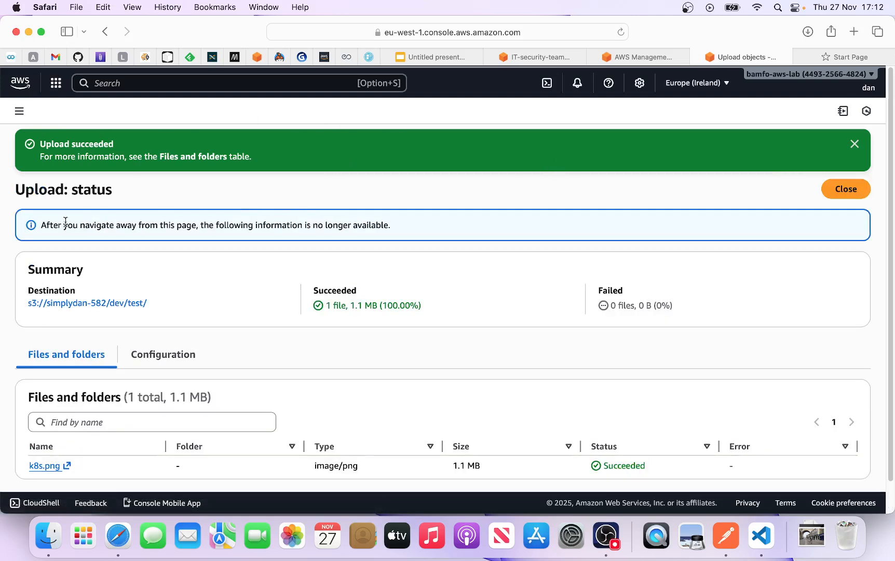
left_click(862, 190)
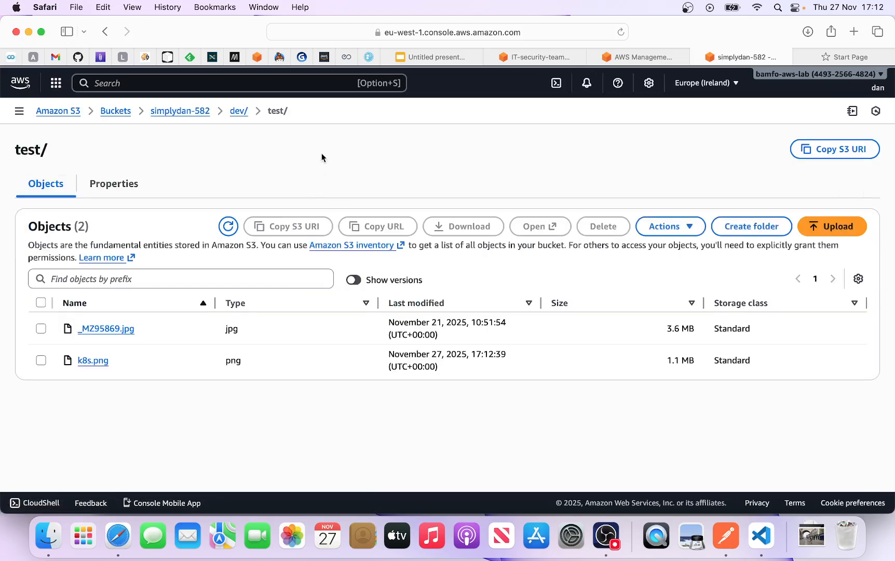
- Check access to other buckets by opening alpha-582 and body-425 from the general purpose bucket list
left_click(115, 111)
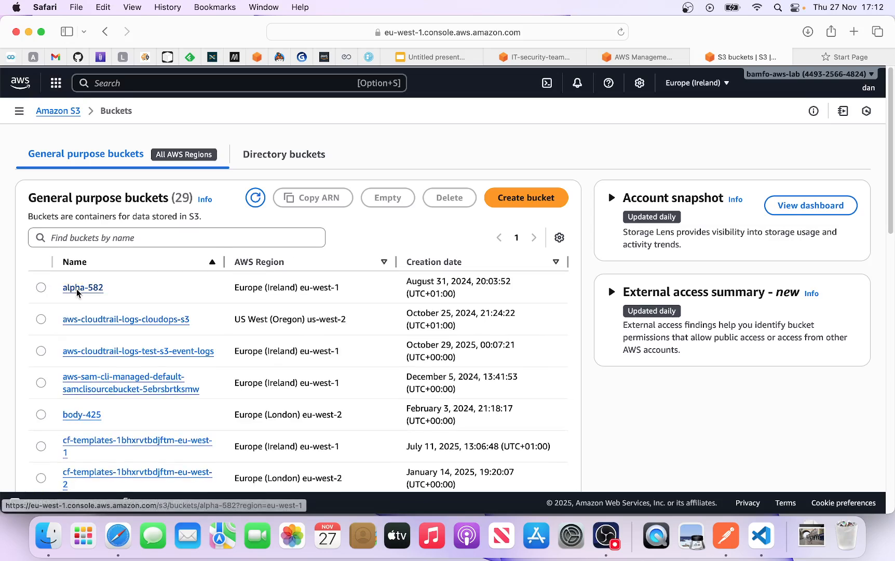
left_click(76, 289)
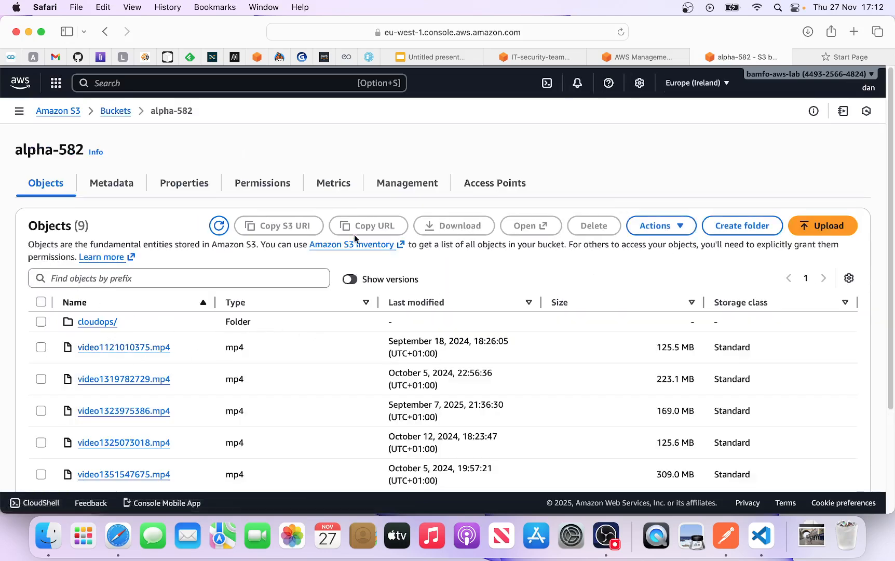
left_click(109, 111)
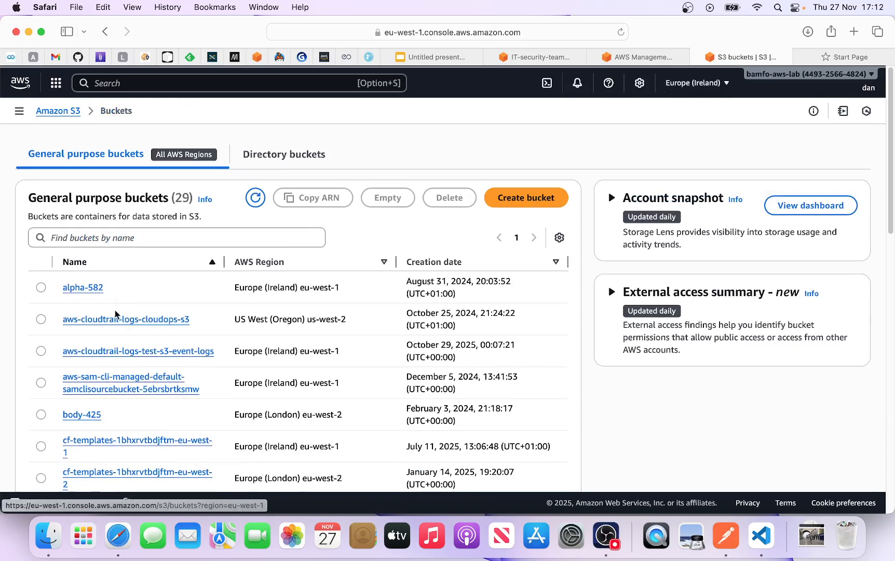
scroll(130, 374, "down", 10)
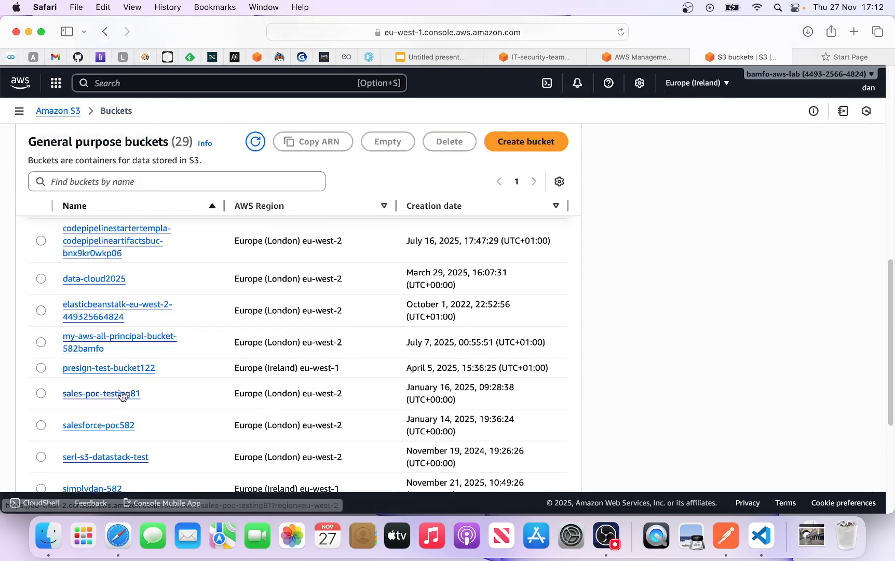
scroll(122, 396, "up", 10)
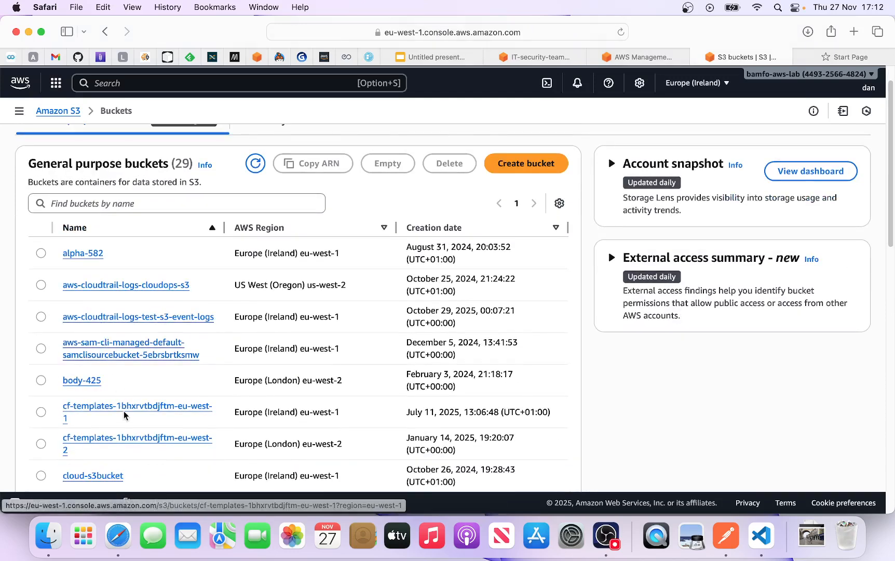
scroll(124, 415, "down", 10)
scroll(104, 405, "up", 10)
left_click(82, 368)
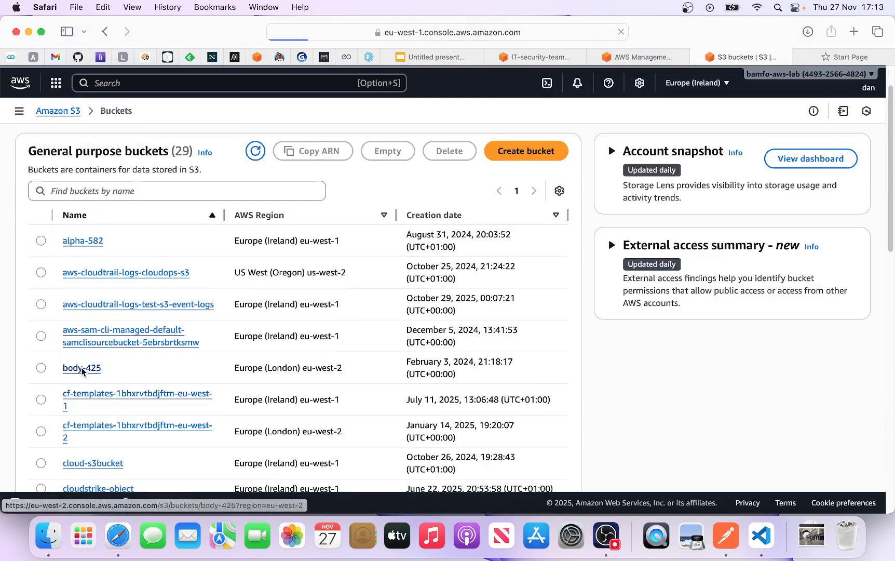